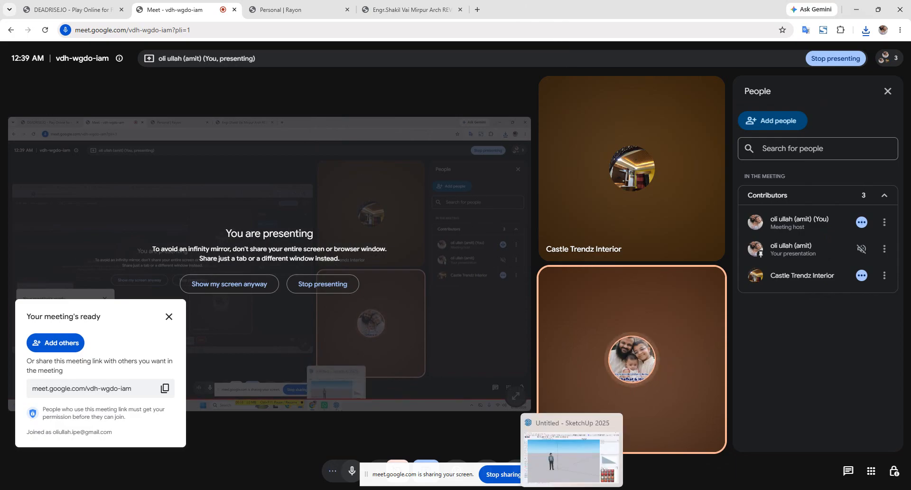
# Switch to SketchUp and select the default human figure beside the origin.
pyautogui.click(557, 484)
pyautogui.click(280, 296)
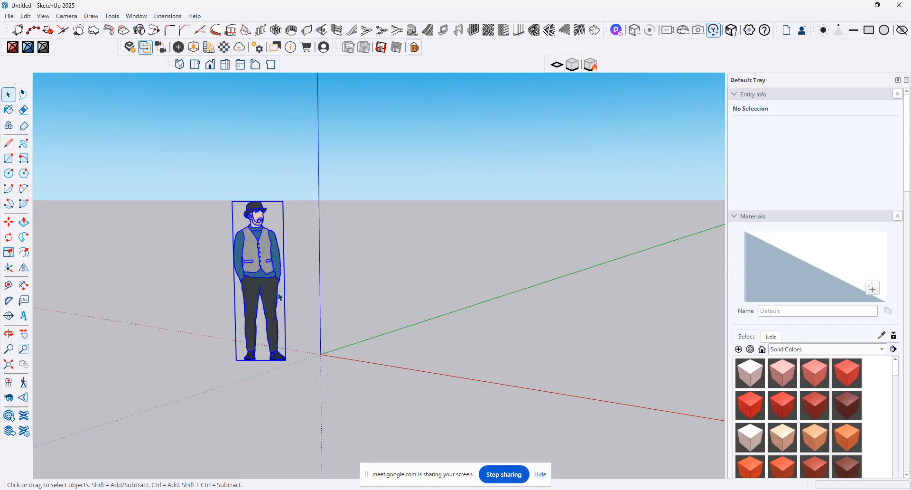
# Return to the browser, view the ground floor plan model in Rayon and close it.
pyautogui.click(530, 489)
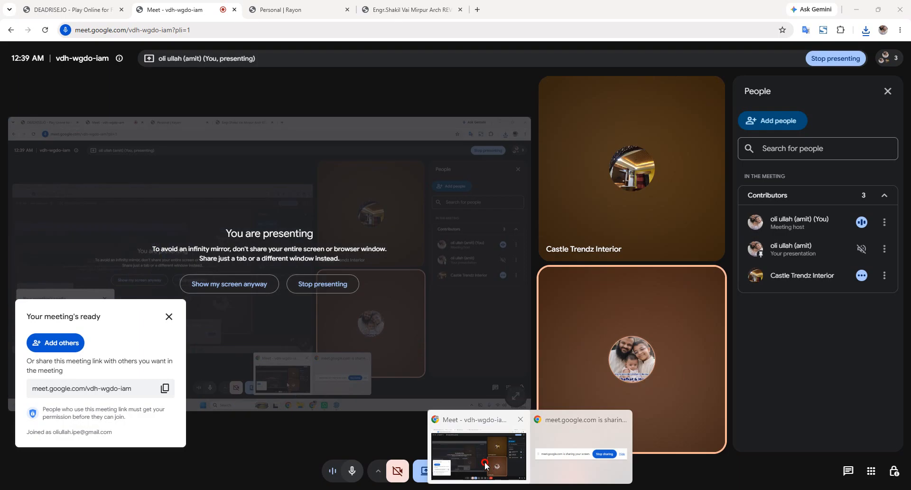
pyautogui.click(491, 464)
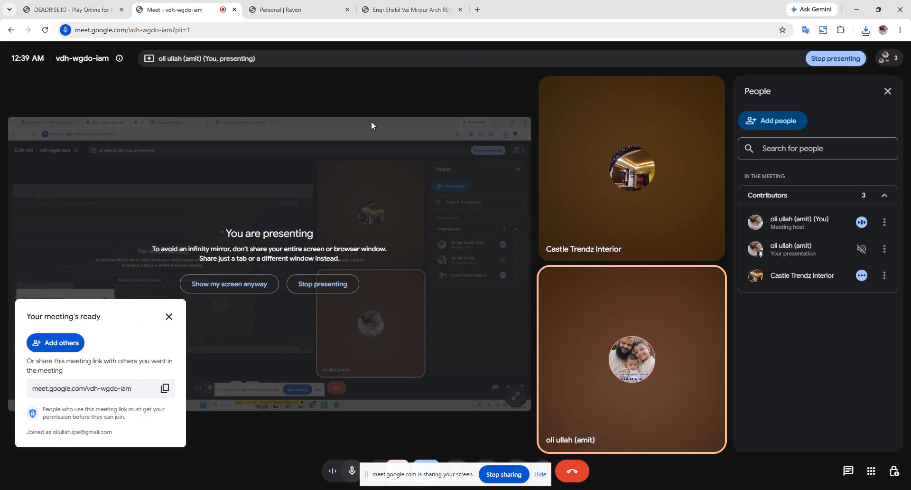
pyautogui.click(275, 9)
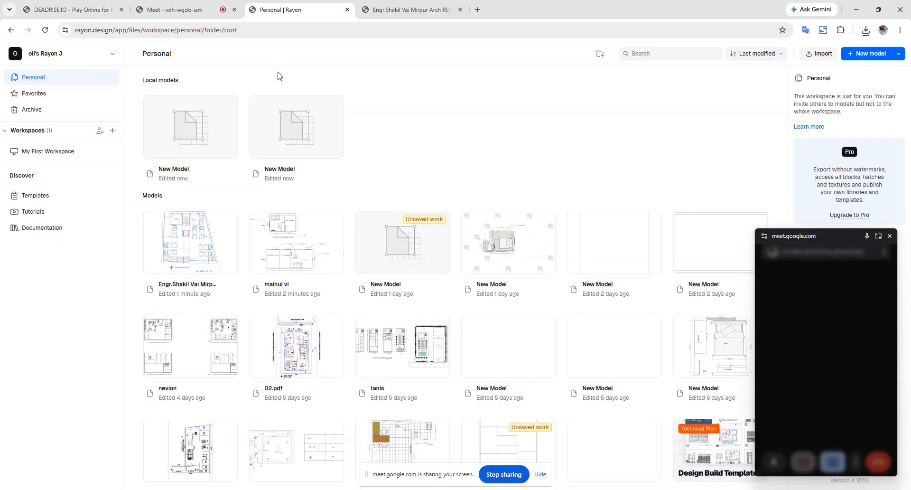
pyautogui.click(415, 9)
pyautogui.click(299, 10)
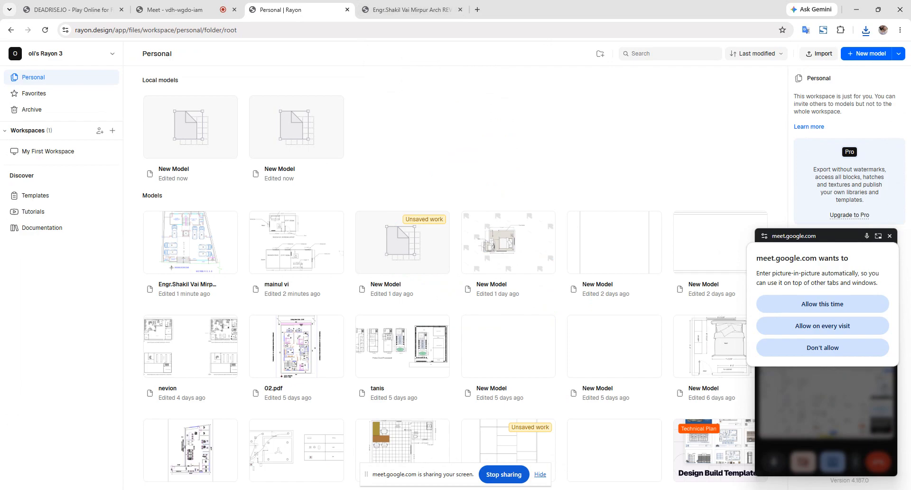
pyautogui.hotkey('alt', 'Tab')
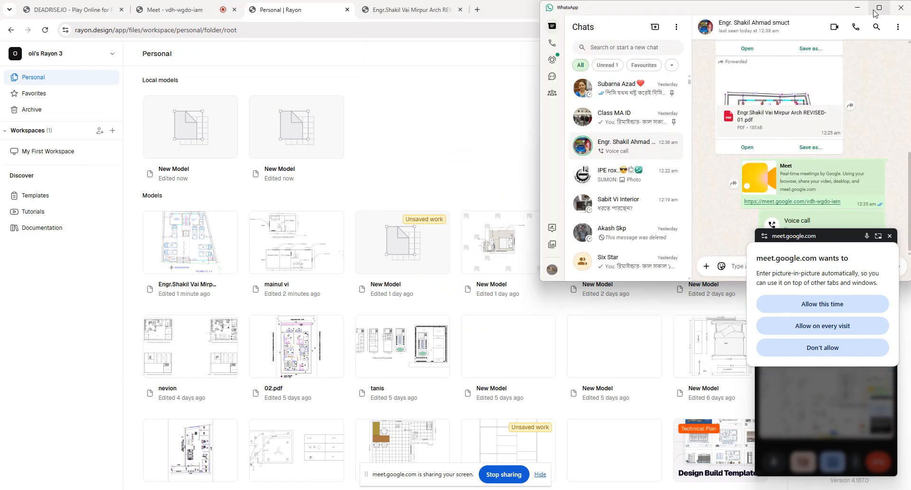
pyautogui.click(857, 7)
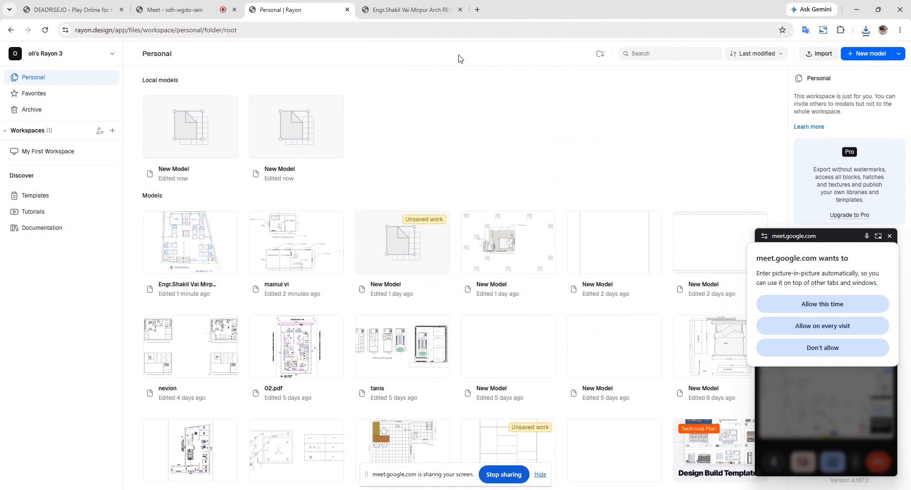
pyautogui.click(448, 7)
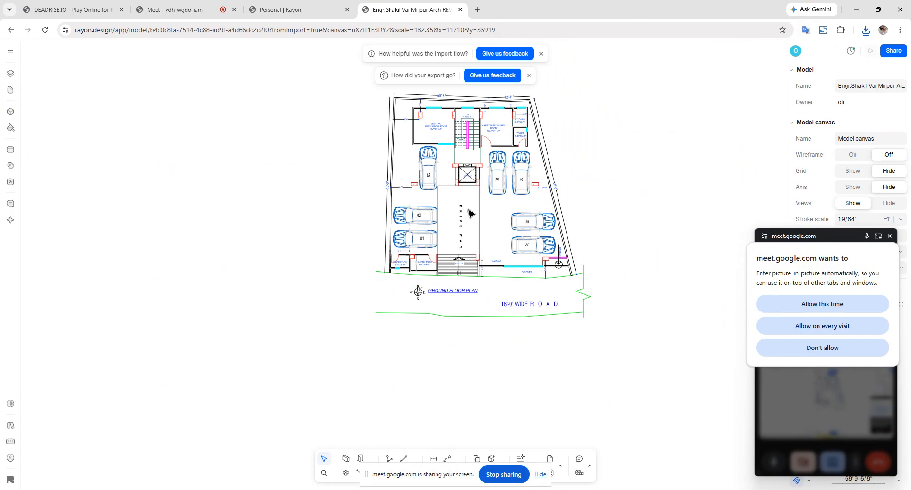
pyautogui.click(461, 11)
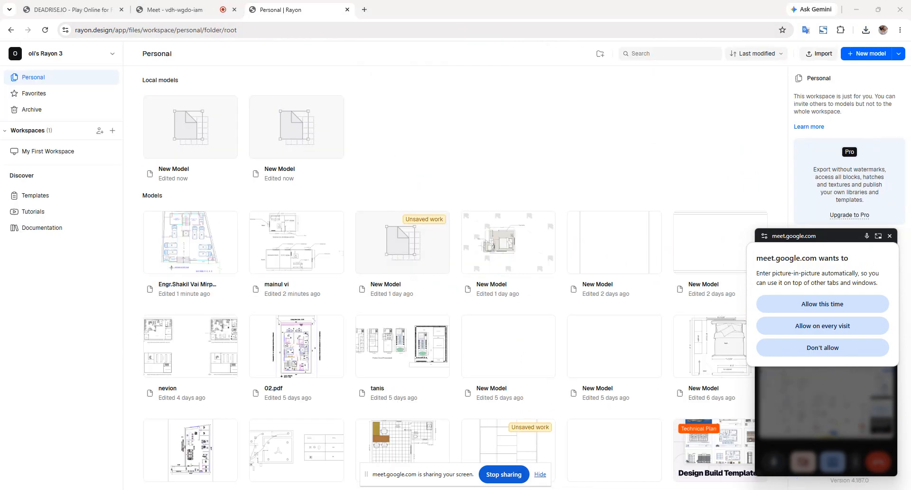
# Switch to SketchUp and delete the selected human figure.
pyautogui.hotkey('alt', 'Tab')
pyautogui.press('Delete')
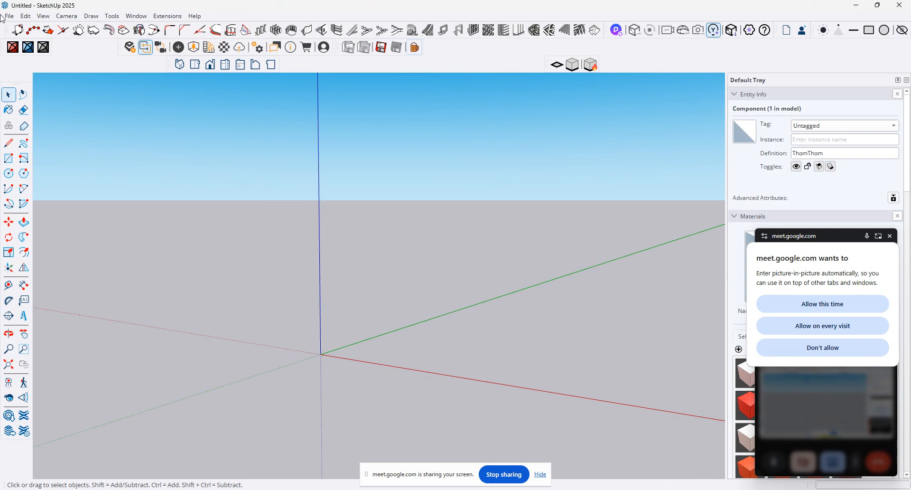
# Import the ground floor plan from the Downloads folder as an AutoCAD file (*.dwg, *.dxf) and dismiss the import results.
pyautogui.click(9, 15)
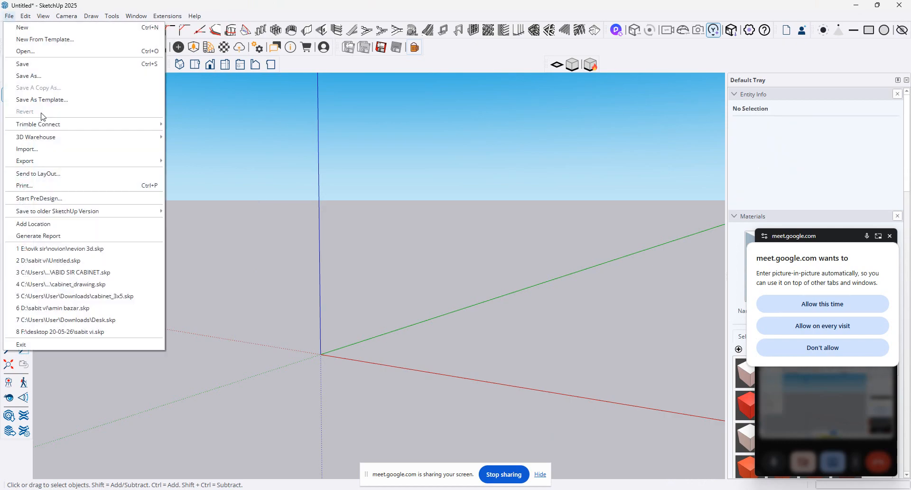
pyautogui.click(52, 149)
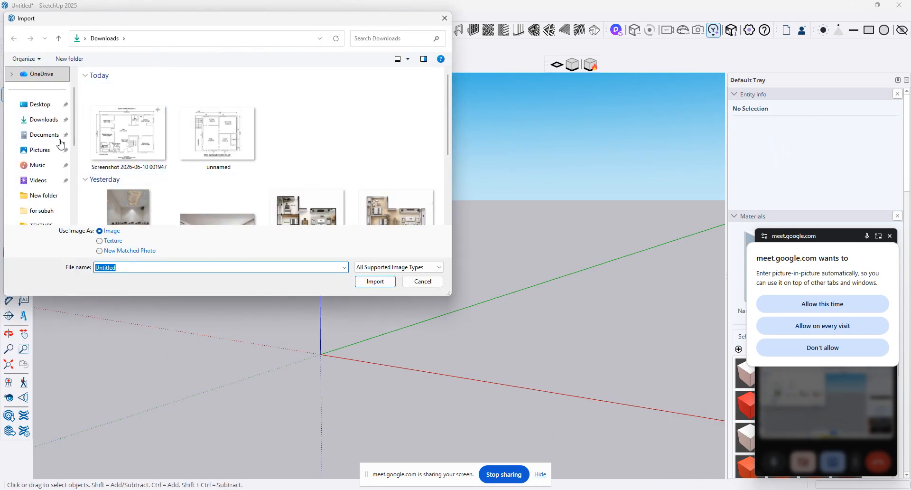
pyautogui.click(409, 266)
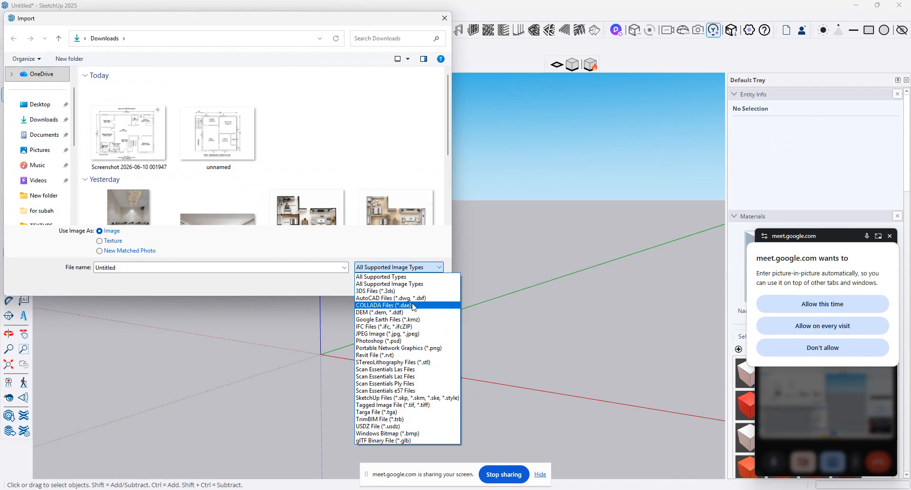
pyautogui.click(411, 305)
pyautogui.click(411, 235)
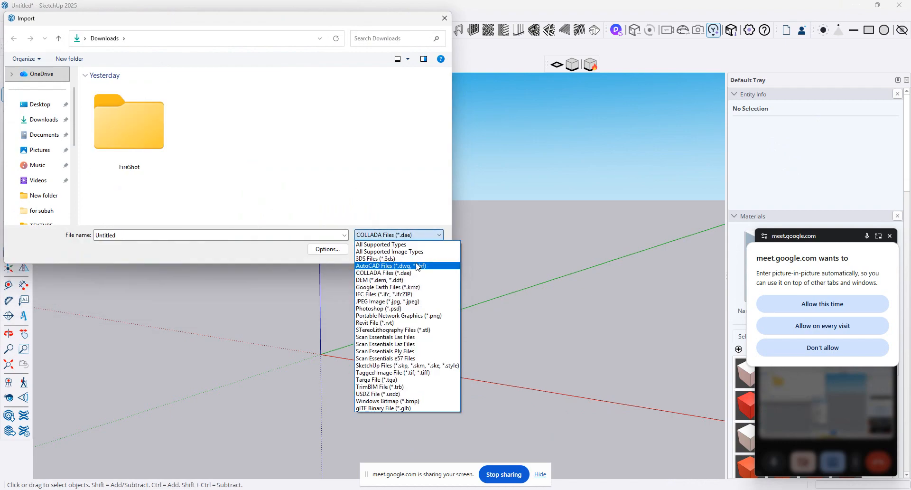
pyautogui.click(413, 266)
pyautogui.click(118, 131)
pyautogui.doubleClick(118, 131)
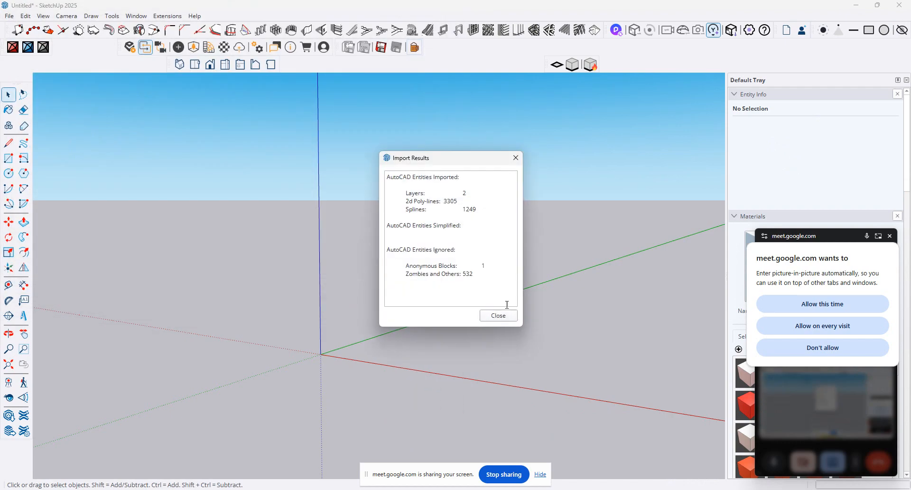
pyautogui.click(498, 314)
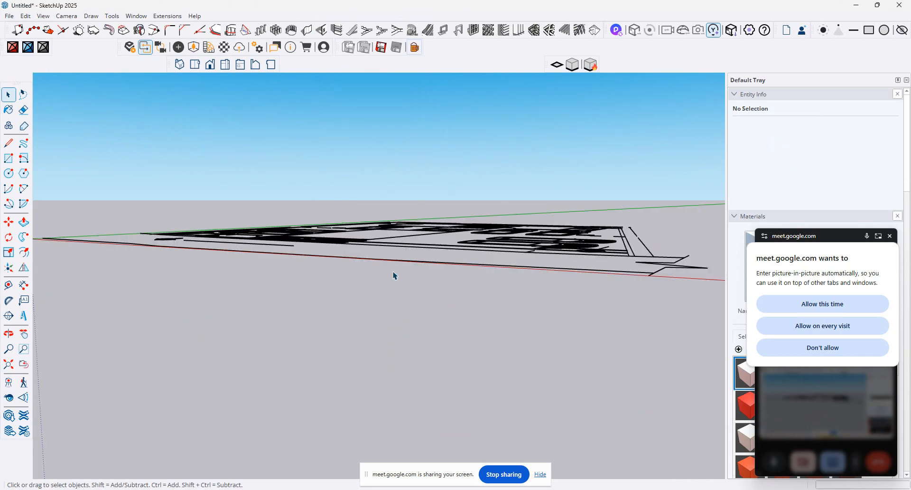
# Examine the imported ground floor plan from above, including the parking area, entrance ramp and road edge.
pyautogui.moveTo(394, 250); pyautogui.dragTo(521, 376, button='middle')
pyautogui.scroll(-4, 530, 353)
pyautogui.scroll(-1, 530, 348)
pyautogui.moveTo(429, 201); pyautogui.dragTo(531, 285, button='middle')
pyautogui.scroll(3, 311, 263)
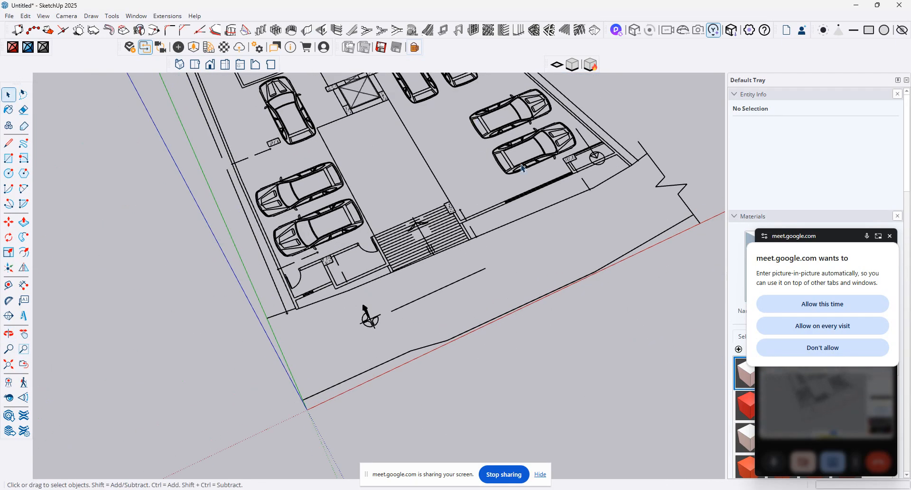
pyautogui.moveTo(553, 204); pyautogui.dragTo(285, 142, button='middle')
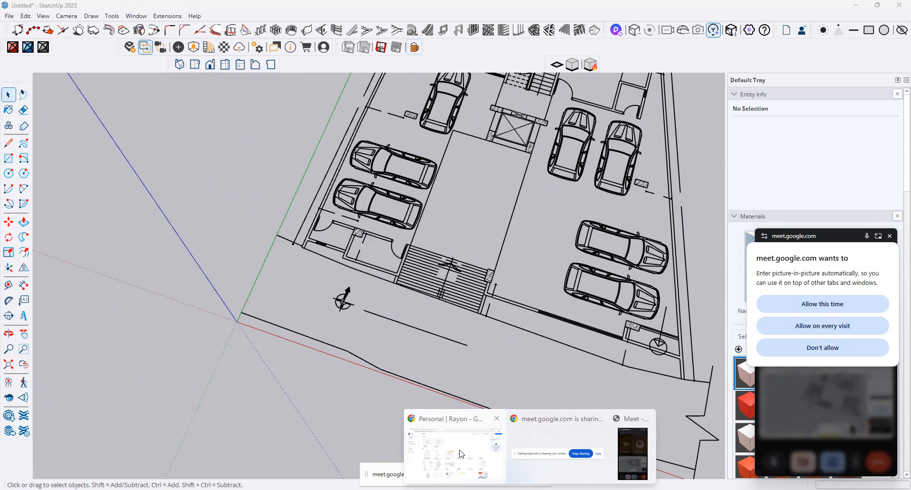
# Switch to the browser, search the web for "1001 bit tool" and open the 1001bit Tools (Freeware) page on Extension Warehouse.
pyautogui.click(463, 415)
pyautogui.click(365, 11)
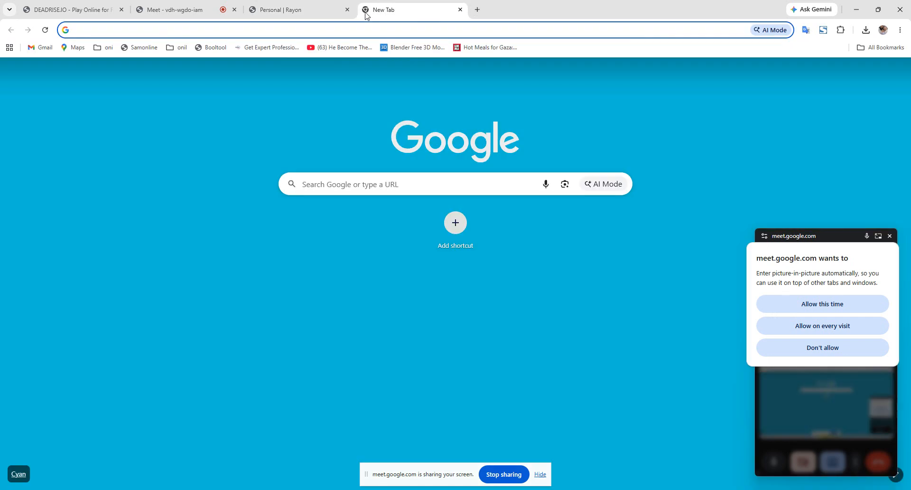
pyautogui.write('1001')
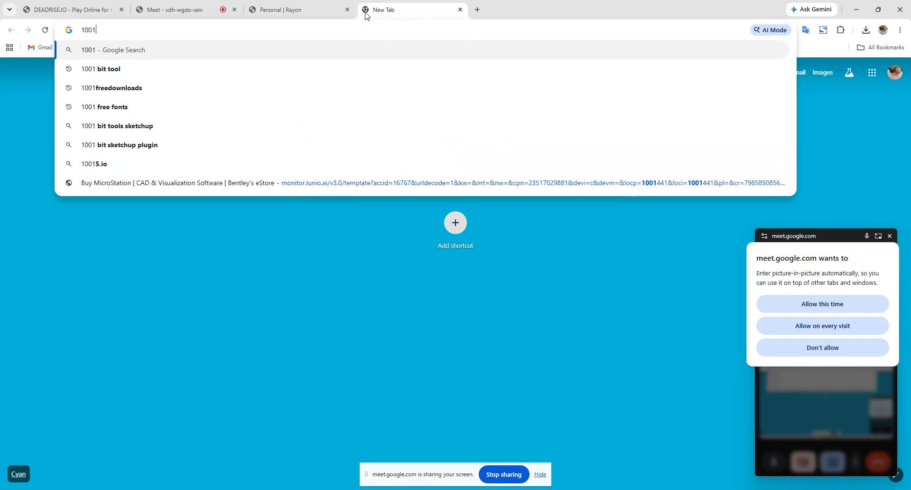
pyautogui.press('Down')
pyautogui.press('Return')
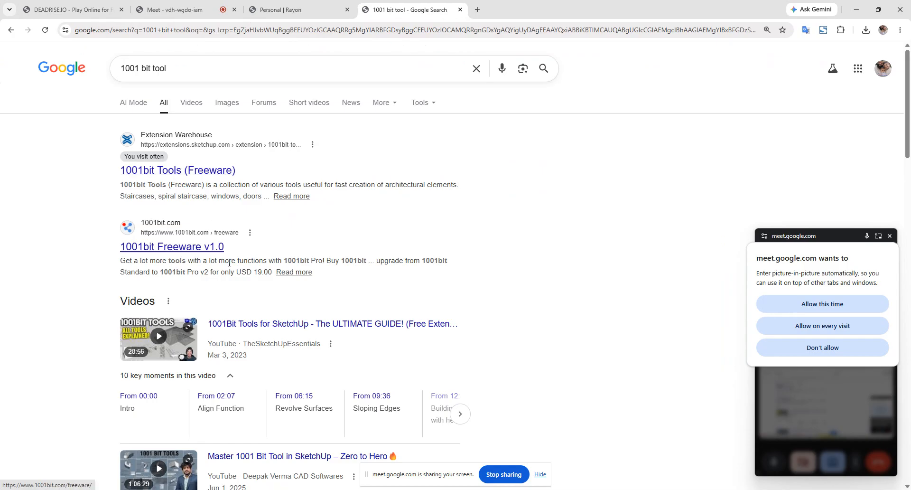
pyautogui.click(210, 170)
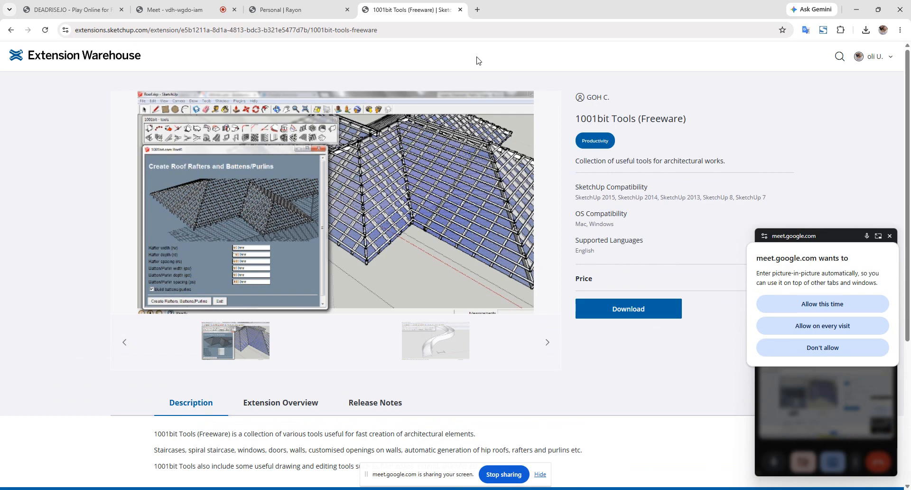
# Download the 1001bit Tools (Freeware) extension and dismiss the confirmation.
pyautogui.hotkey('alt', 'Tab')
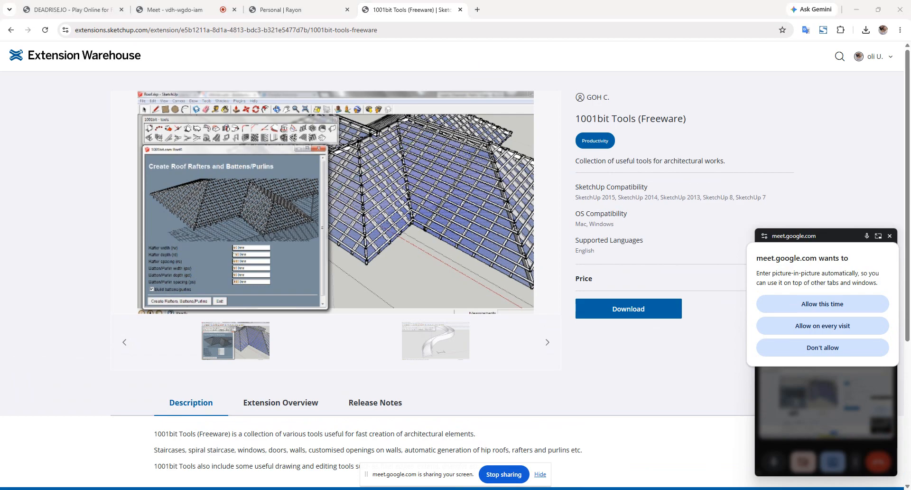
pyautogui.hotkey('alt', 'Tab')
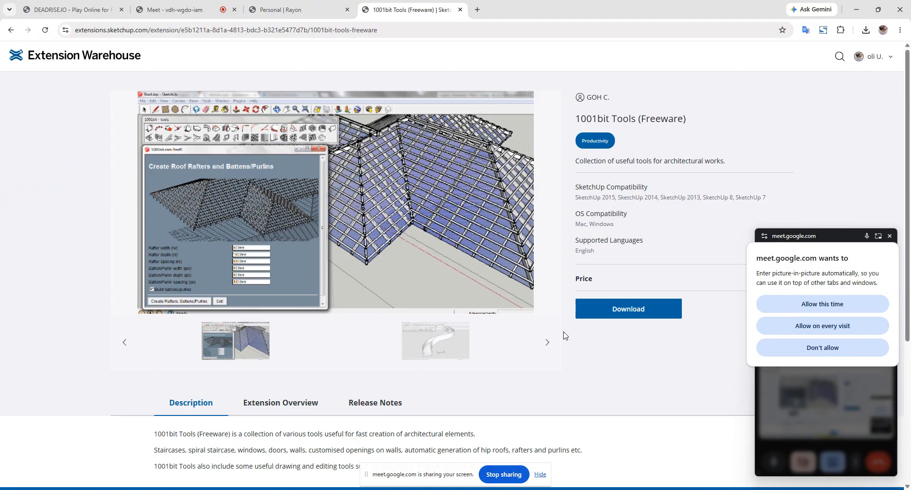
pyautogui.click(628, 310)
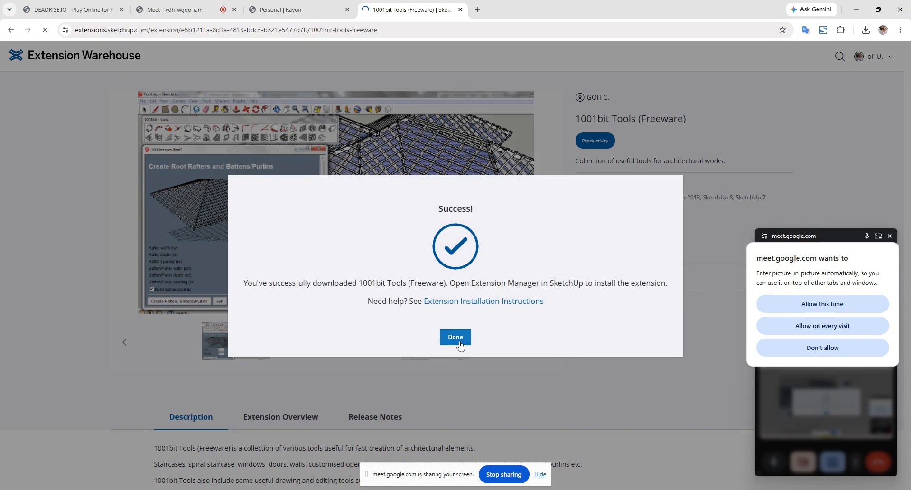
pyautogui.click(457, 339)
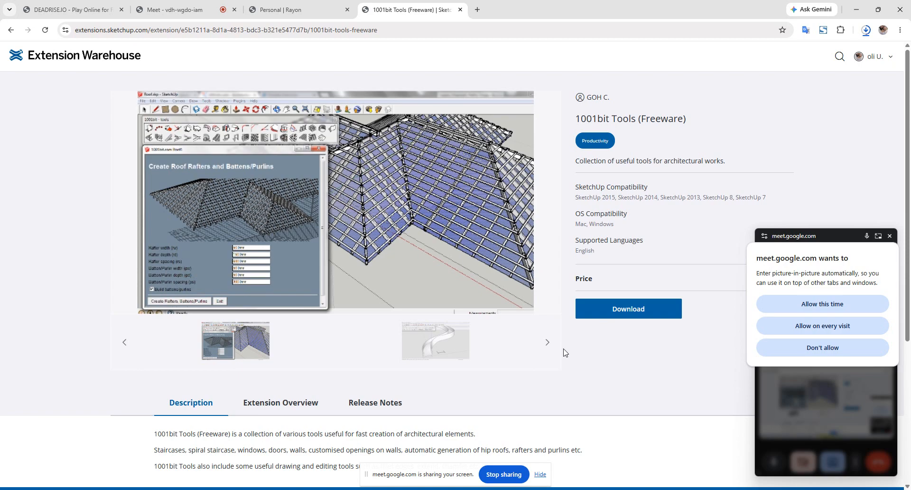
# Switch to SketchUp, choose 1001bit_freeware_v1.0.5 from Downloads for installation in Extension Manager, and cancel without installing it.
pyautogui.click(571, 489)
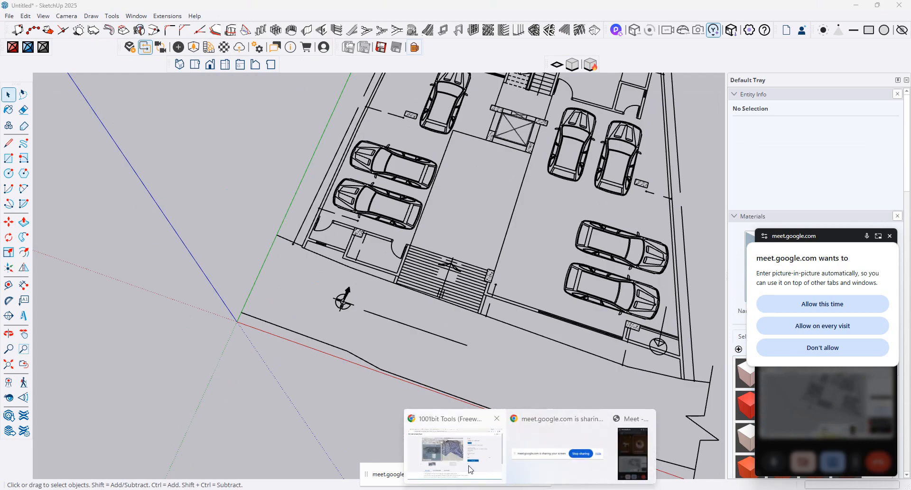
pyautogui.click(443, 448)
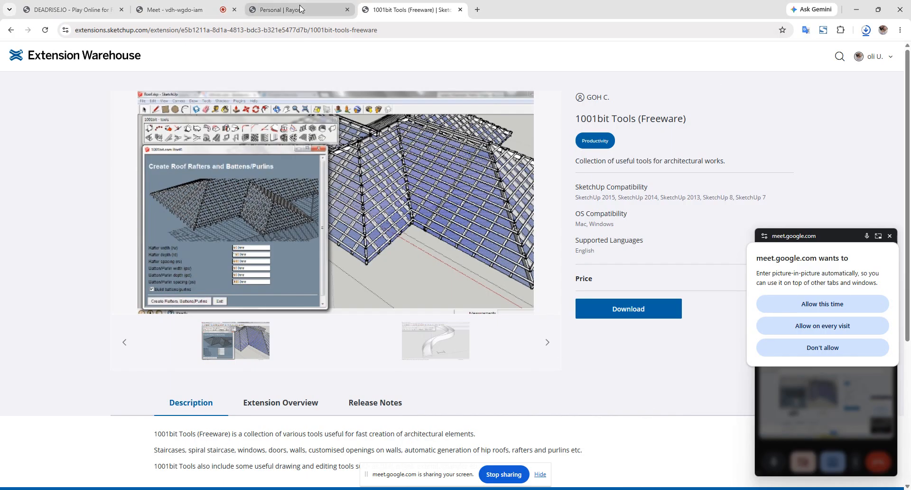
pyautogui.hotkey('alt', 'Tab')
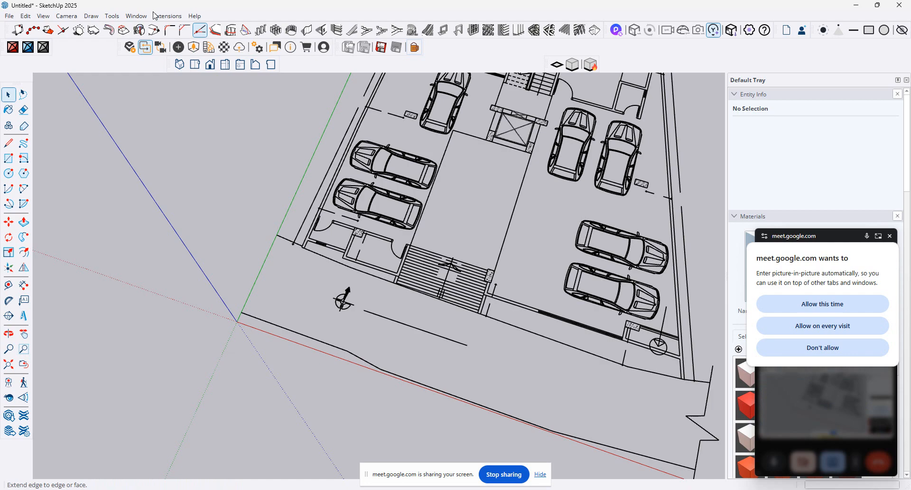
pyautogui.click(167, 16)
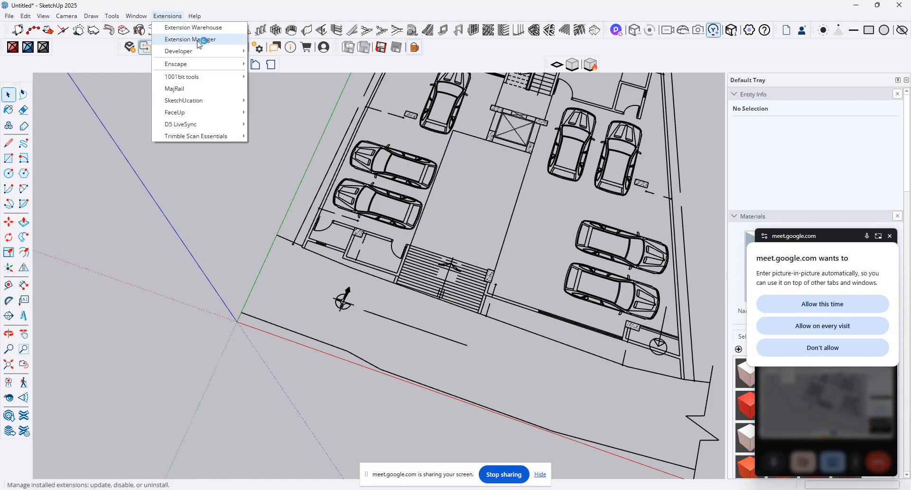
pyautogui.click(190, 39)
pyautogui.click(72, 317)
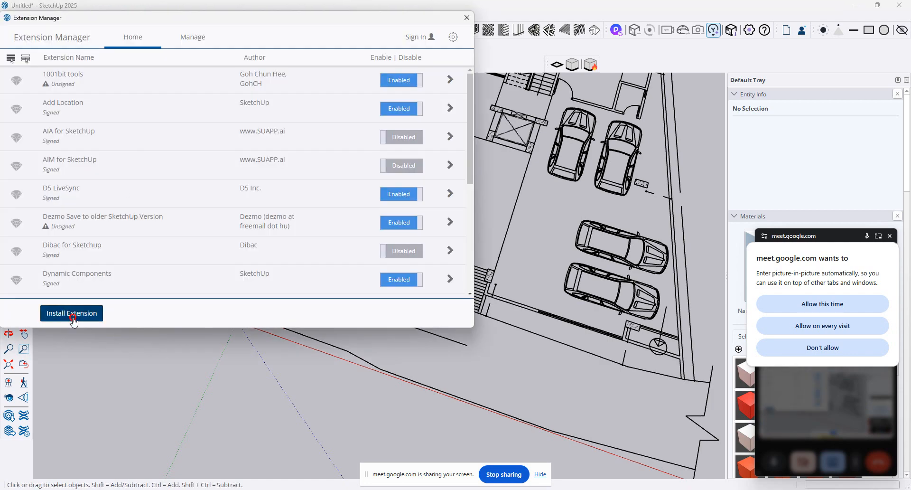
pyautogui.click(58, 134)
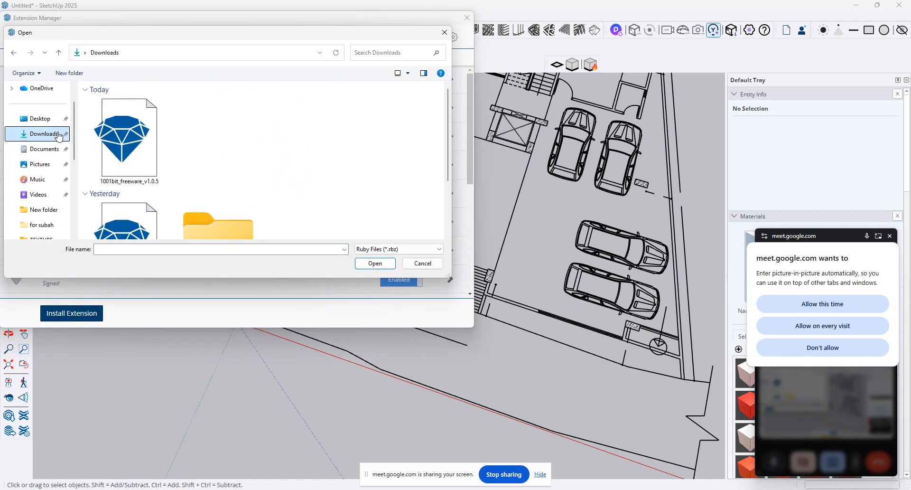
pyautogui.click(103, 141)
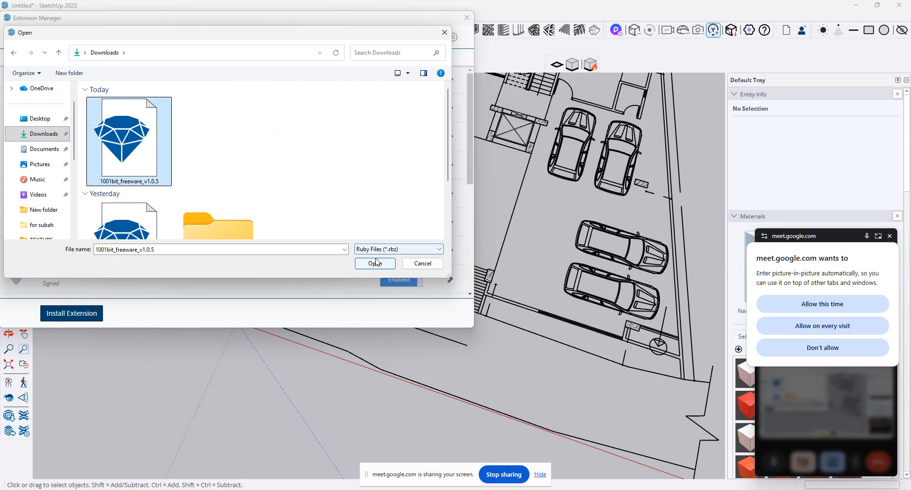
pyautogui.click(422, 264)
pyautogui.click(464, 18)
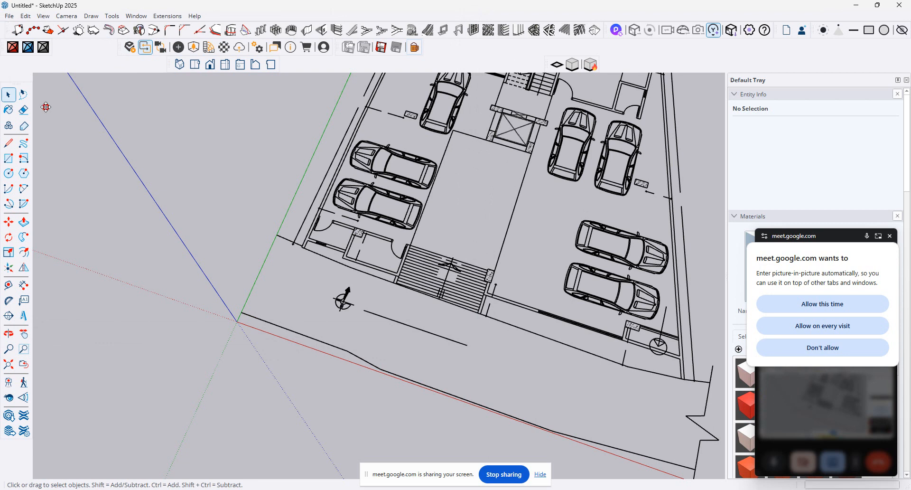
# Undock the 1001bit tools toolbar so that it floats over the model.
pyautogui.doubleClick(8, 26)
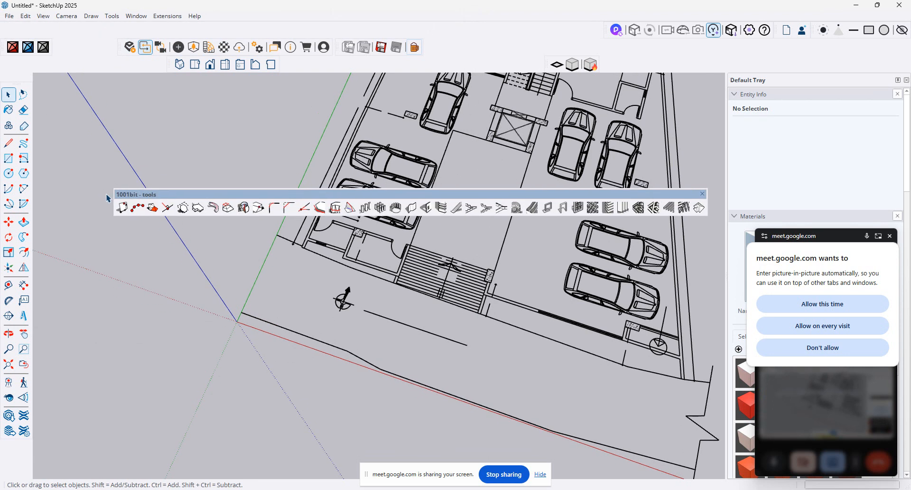
# Close the floating 1001bit tools toolbar, re-enable it in the toolbar list and dock it above the model.
pyautogui.click(701, 196)
pyautogui.click(43, 16)
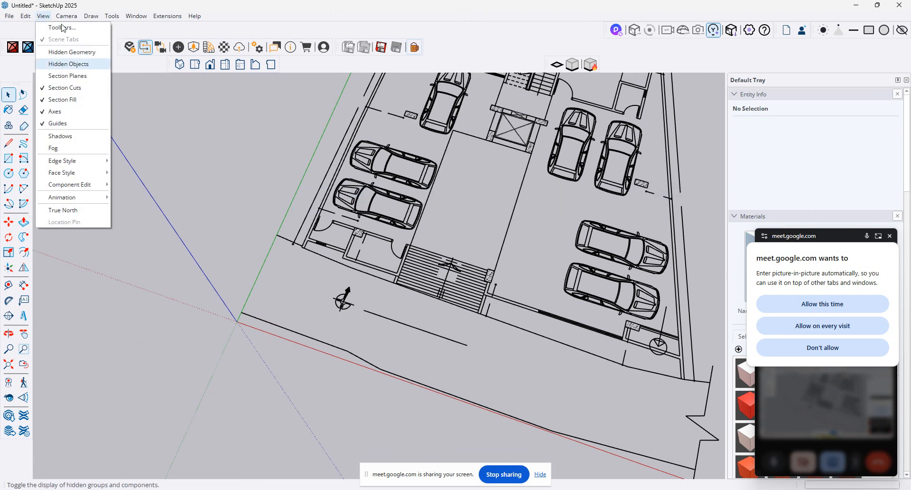
pyautogui.click(56, 27)
pyautogui.click(371, 200)
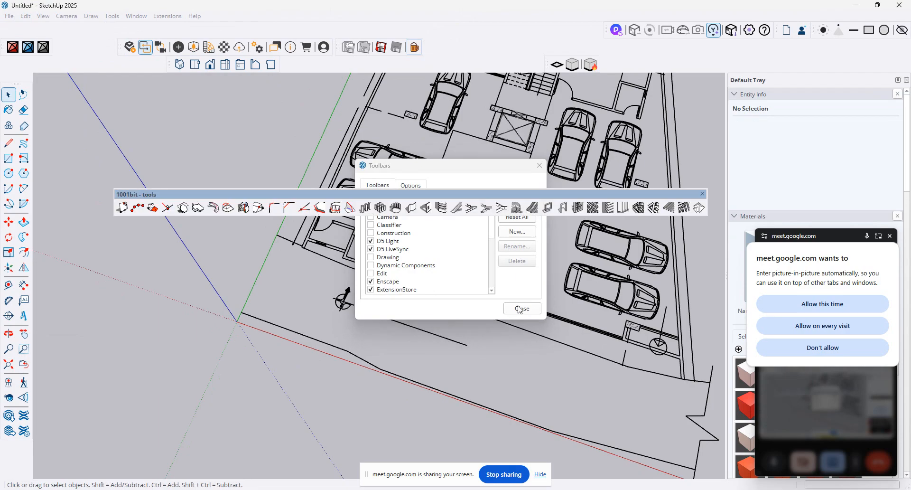
pyautogui.click(529, 309)
pyautogui.moveTo(295, 194); pyautogui.dragTo(261, 7)
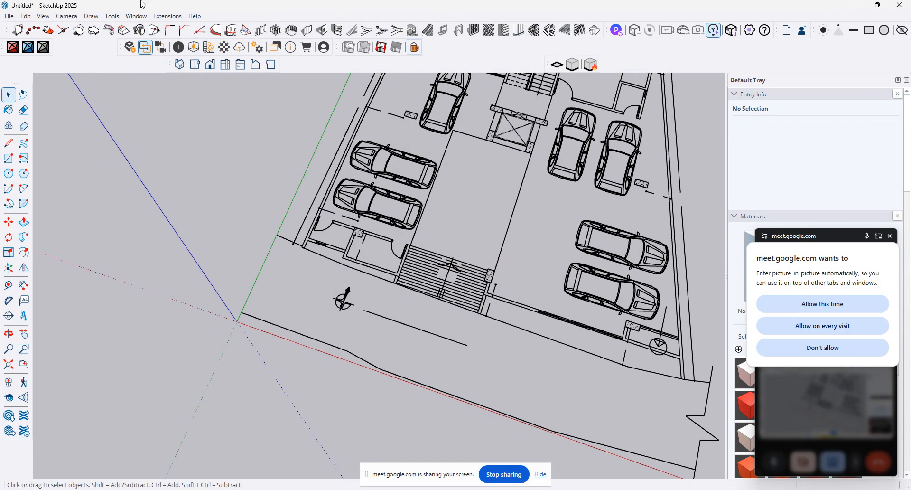
# Open the 1001bit Create Vertical Wall settings and set the wall height to 9.5.
pyautogui.scroll(4, 350, 93)
pyautogui.scroll(-2, 434, 303)
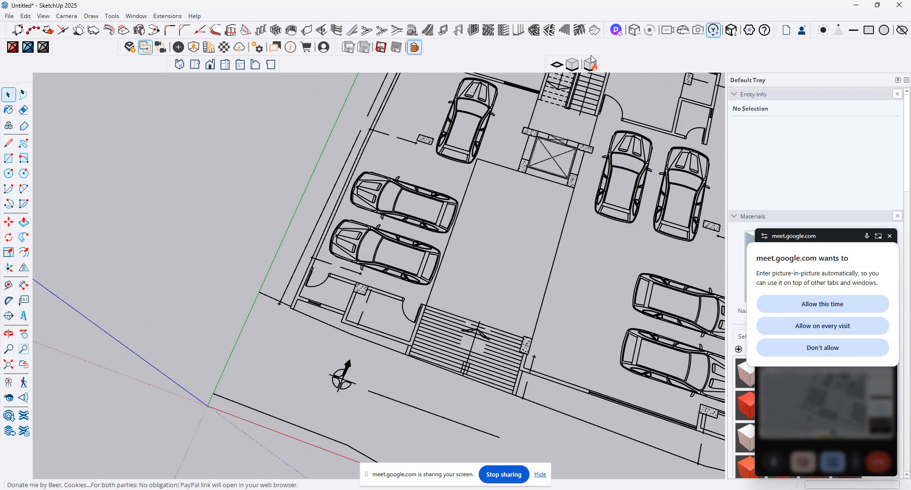
pyautogui.scroll(-1, 268, 261)
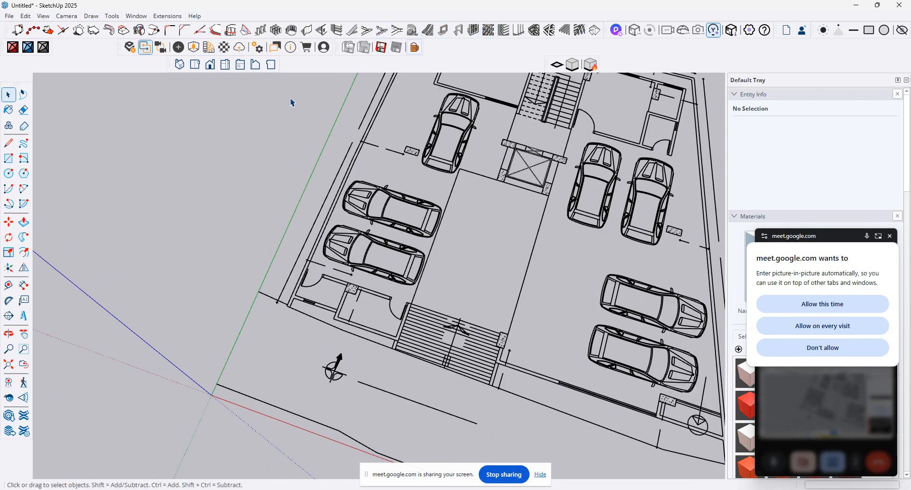
pyautogui.scroll(1, 398, 305)
pyautogui.scroll(-5, 173, 398)
pyautogui.moveTo(411, 191); pyautogui.dragTo(268, 118, button='middle')
pyautogui.scroll(3, 397, 220)
pyautogui.scroll(2, 396, 219)
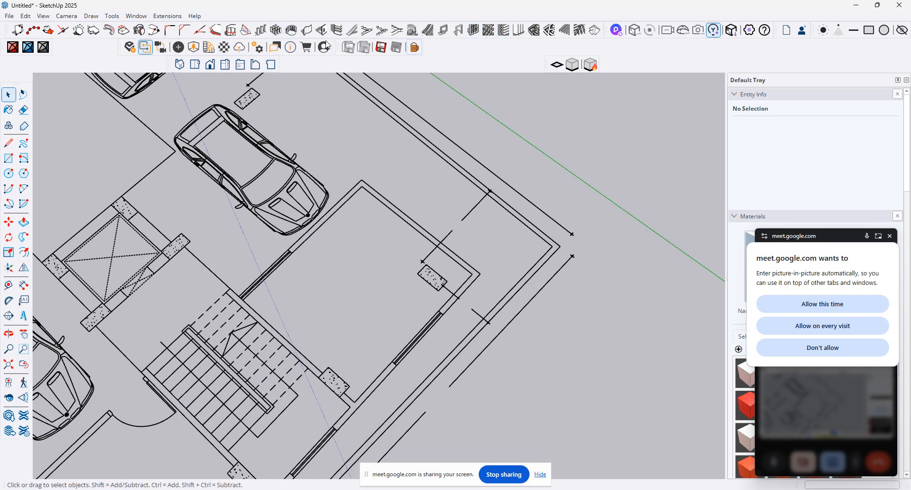
pyautogui.click(310, 32)
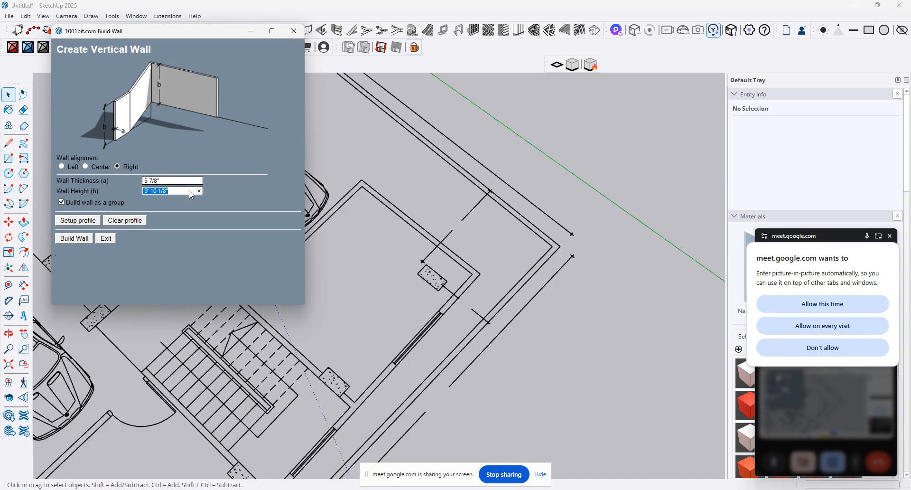
pyautogui.write('9.5')
pyautogui.click(173, 180)
# Try to build the vertical wall along the outer corners of the room in front of the single car.
pyautogui.click(75, 238)
pyautogui.scroll(4, 285, 254)
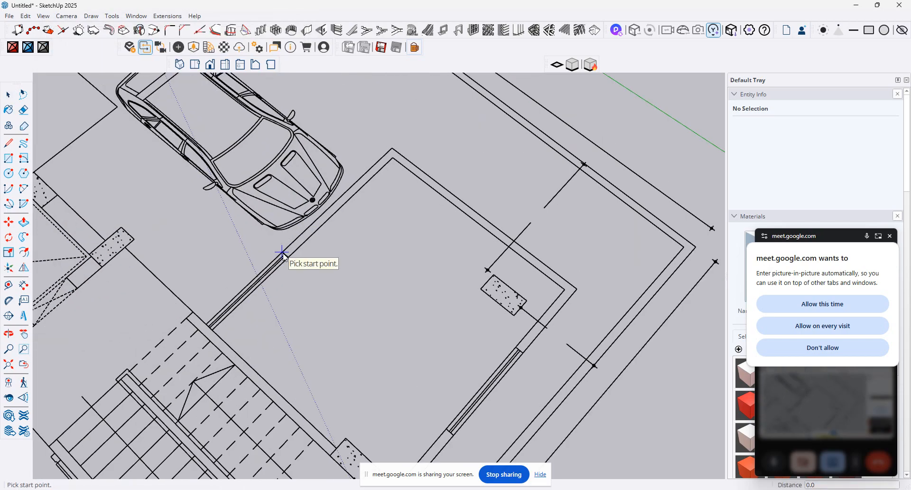
pyautogui.click(282, 253)
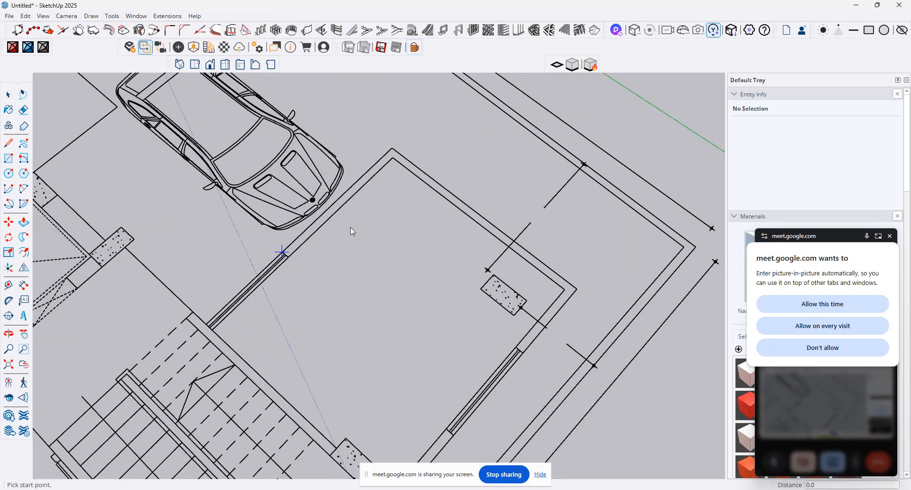
pyautogui.click(392, 149)
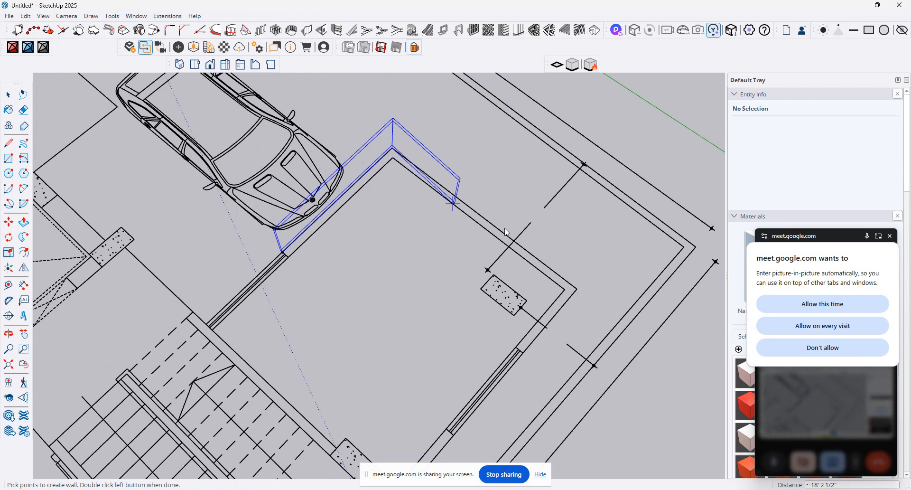
pyautogui.click(577, 288)
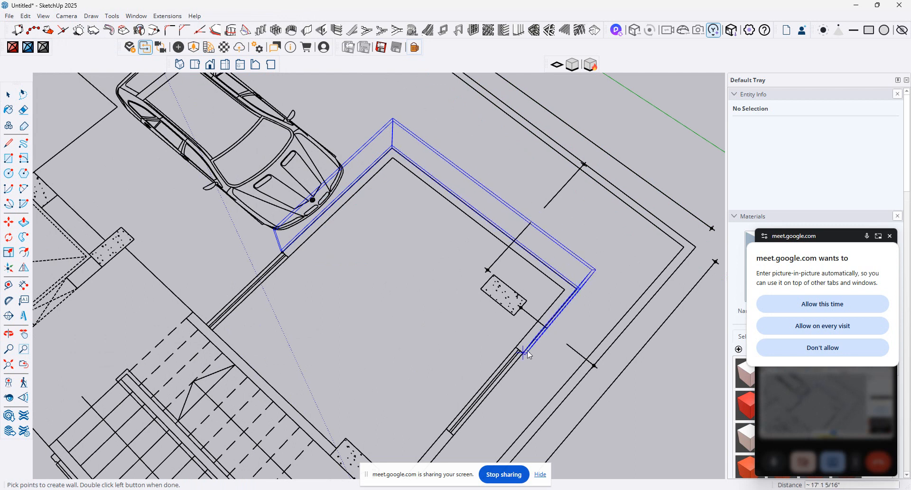
pyautogui.moveTo(523, 357); pyautogui.dragTo(702, 208, button='middle')
pyautogui.scroll(3, 538, 258)
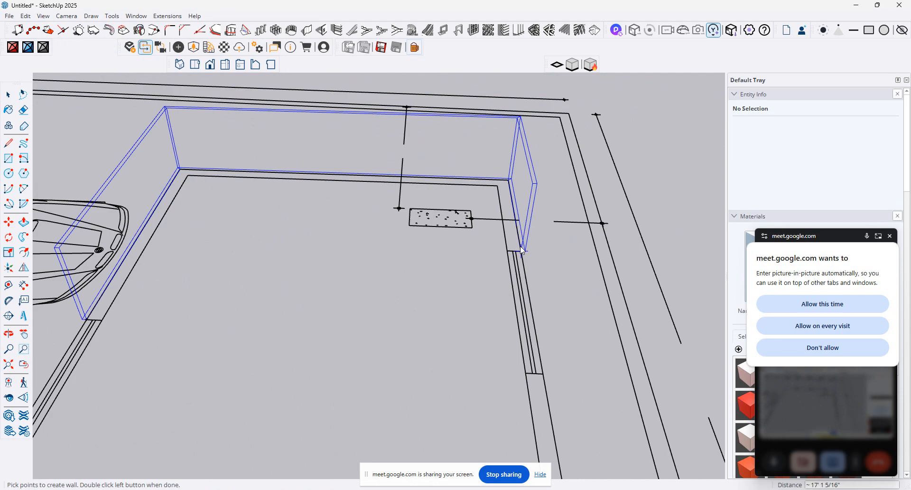
pyautogui.moveTo(477, 280); pyautogui.dragTo(517, 324, button='middle')
pyautogui.scroll(-2, 523, 209)
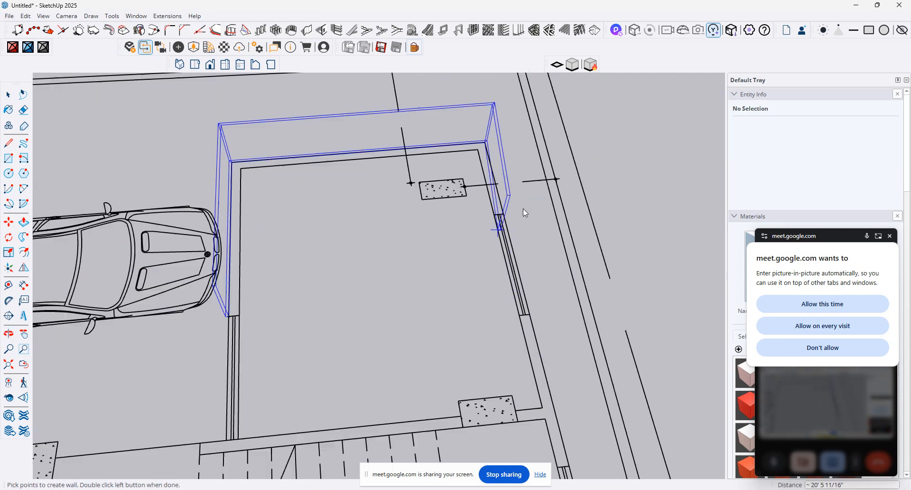
pyautogui.scroll(-2, 524, 212)
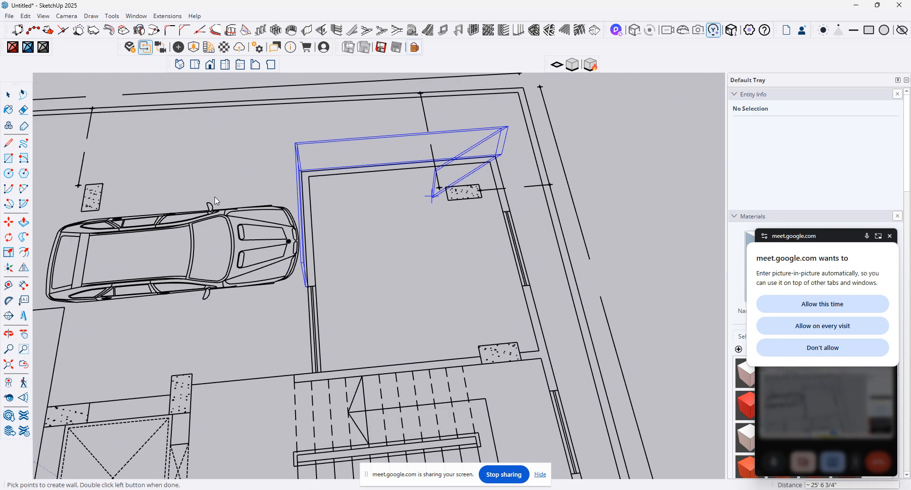
# Measure the room wall's thickness at the end of the opening beside the car with the Line tool.
pyautogui.click(9, 148)
pyautogui.scroll(2, 311, 275)
pyautogui.click(305, 291)
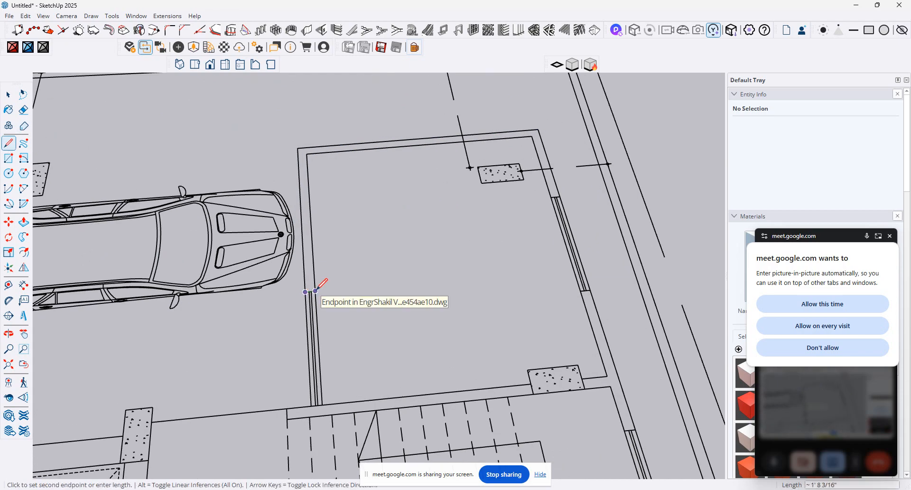
pyautogui.scroll(-6, 316, 289)
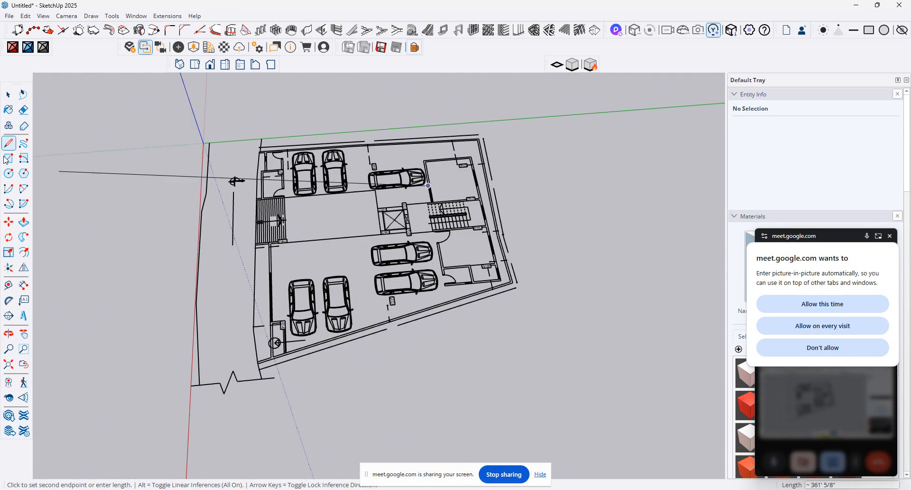
# Select the entire imported floor plan and activate the Scale tool on it.
pyautogui.click(8, 94)
pyautogui.moveTo(525, 102); pyautogui.dragTo(79, 476)
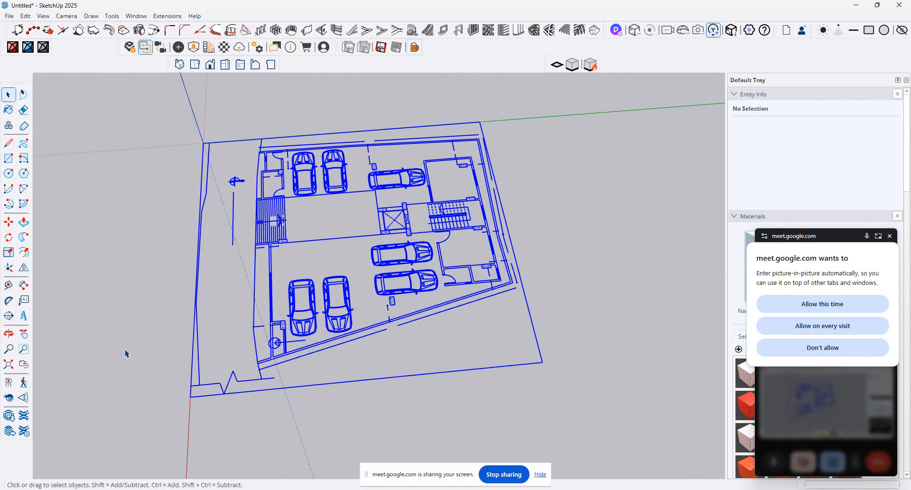
pyautogui.scroll(1, 448, 92)
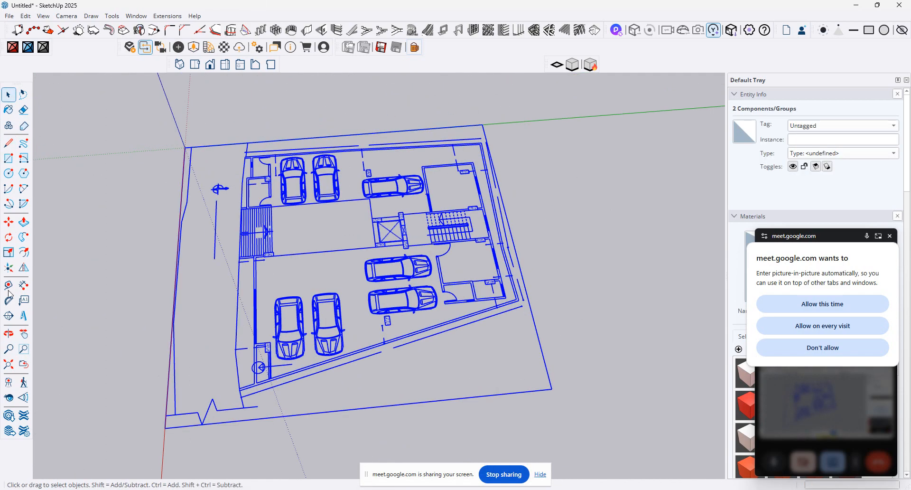
pyautogui.click(9, 252)
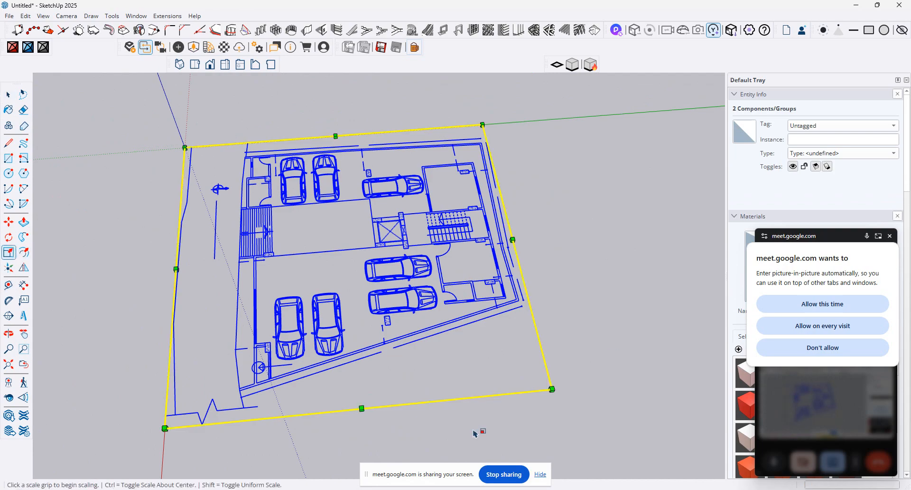
# Switch to Calculator, divide 1.7 by 0.5 and take the reciprocal as the scale factor, and return to SketchUp.
pyautogui.press('super')
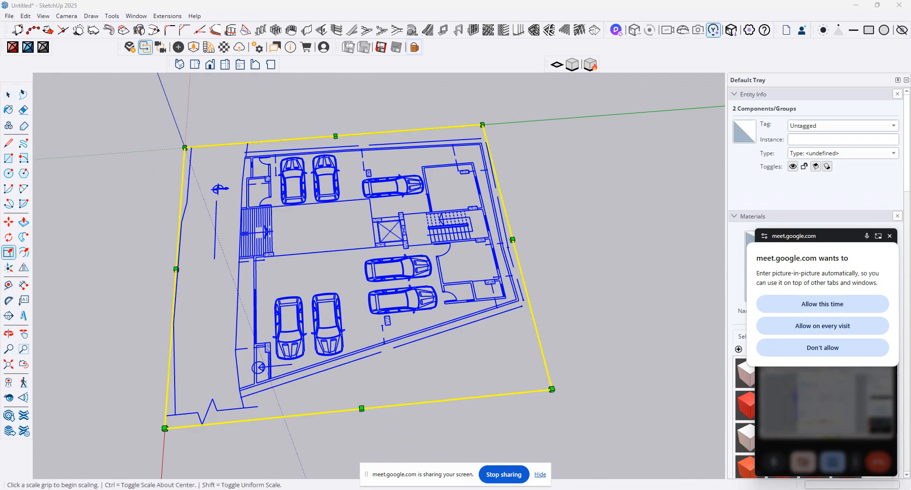
pyautogui.write('calculator')
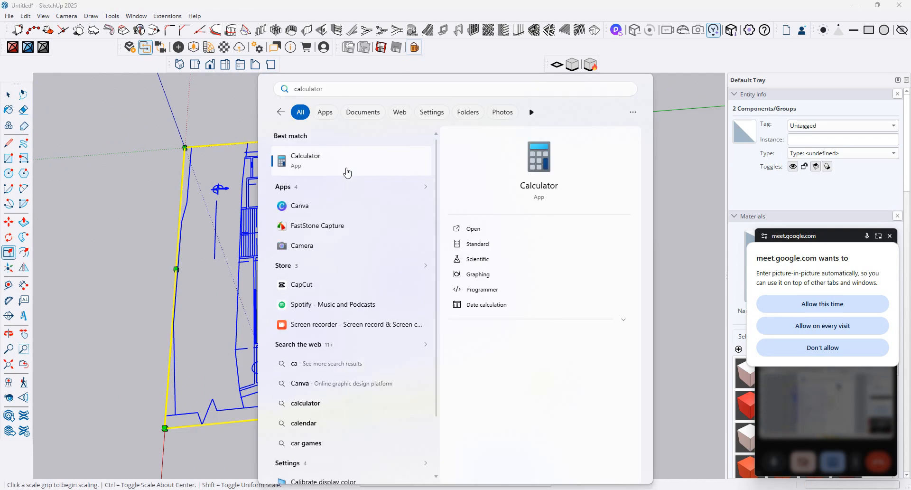
pyautogui.click(348, 172)
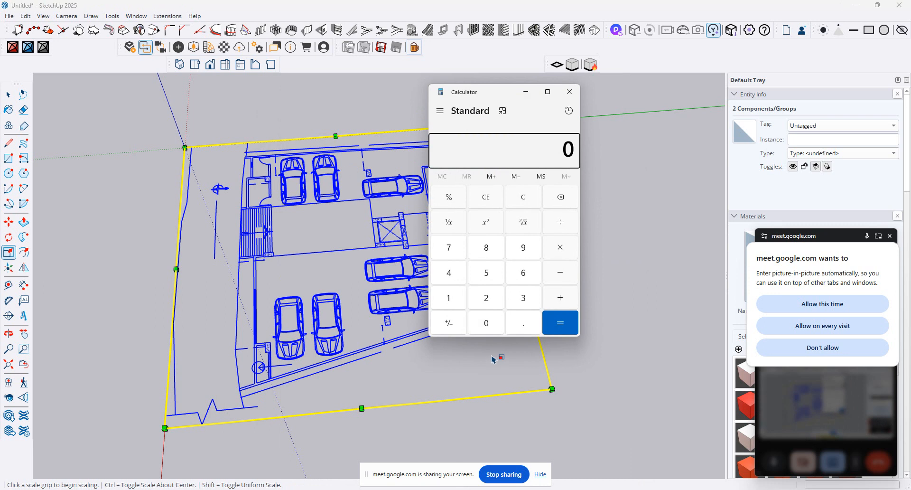
pyautogui.click(454, 305)
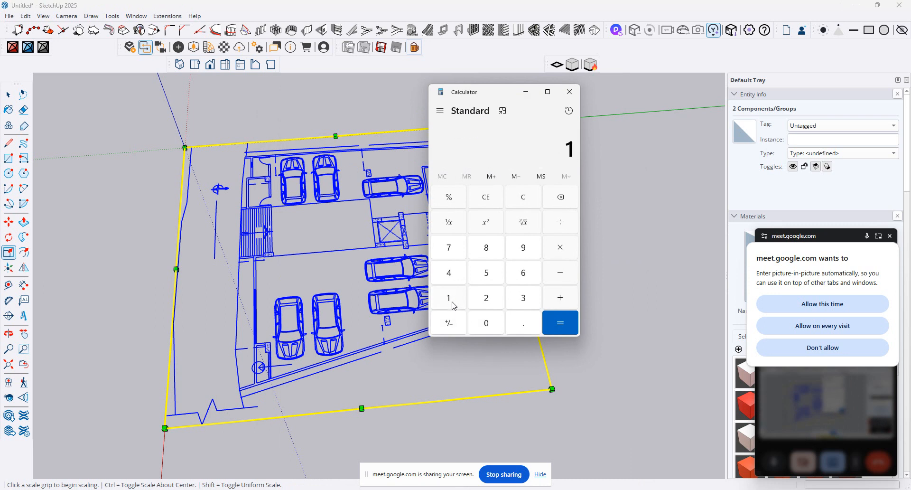
pyautogui.click(518, 326)
pyautogui.click(450, 246)
pyautogui.click(559, 230)
pyautogui.click(524, 324)
pyautogui.click(493, 284)
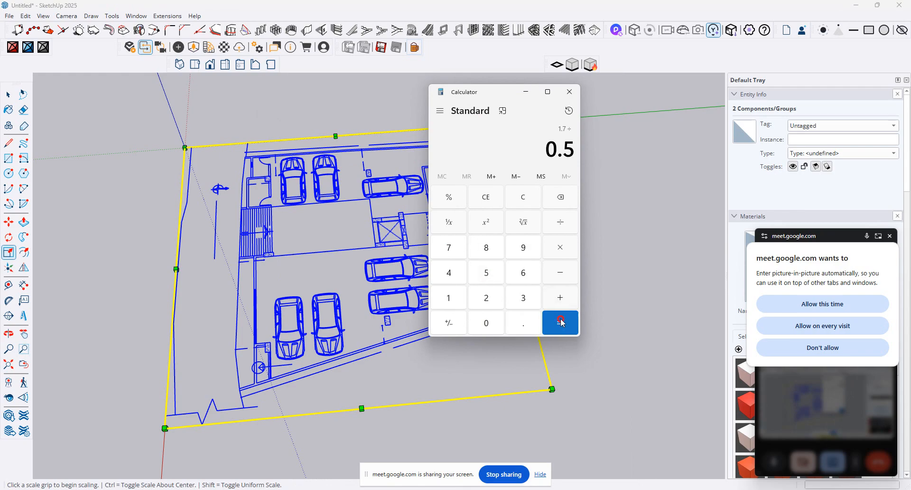
pyautogui.click(560, 322)
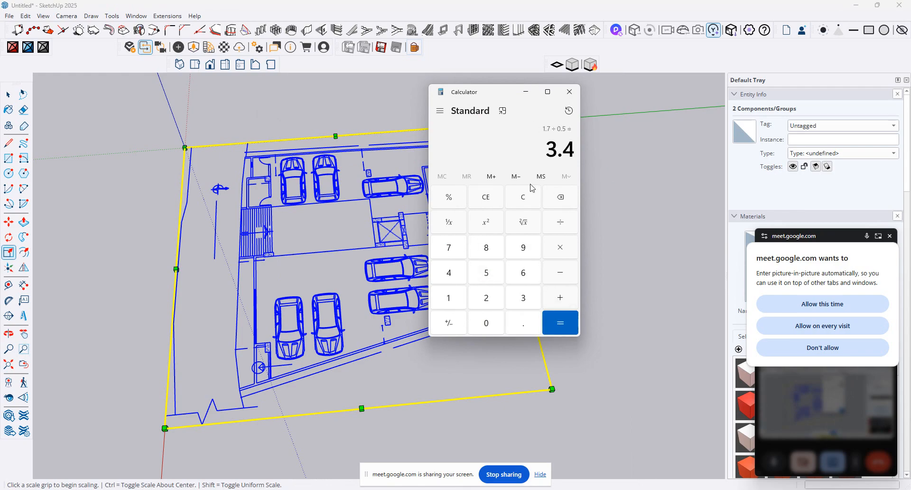
pyautogui.click(448, 222)
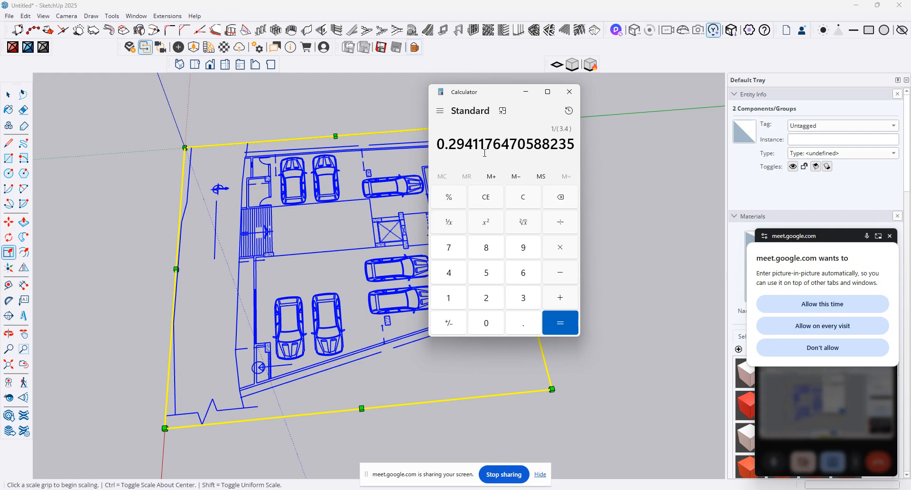
pyautogui.click(525, 92)
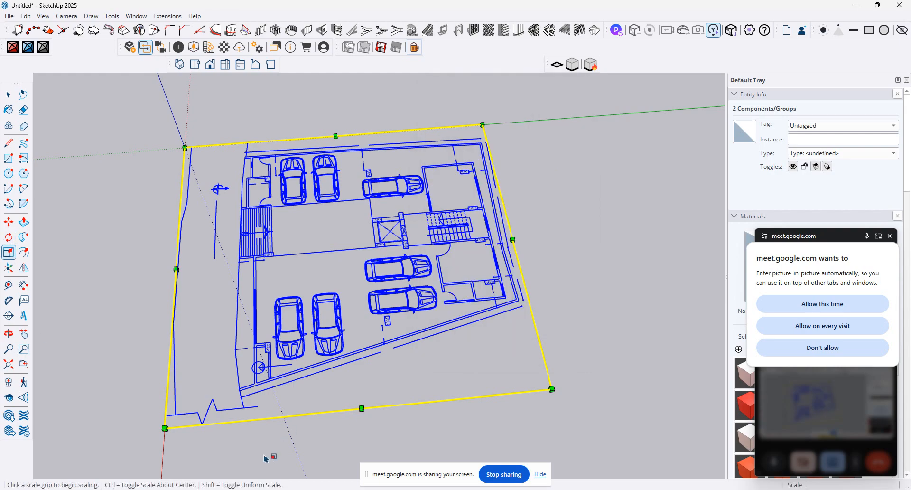
# Scale the floor plan uniformly by 0.2941 and move its bounding corner to the axes origin.
pyautogui.click(483, 124)
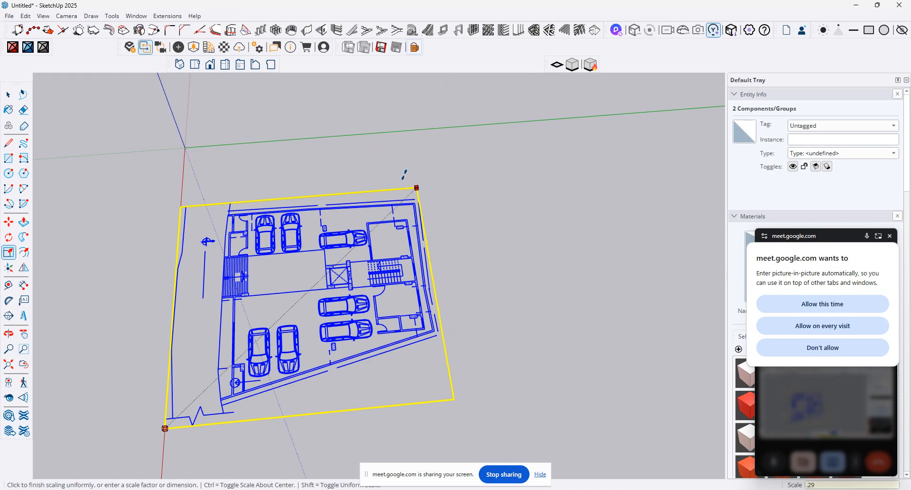
pyautogui.write('.2941')
pyautogui.press('Return')
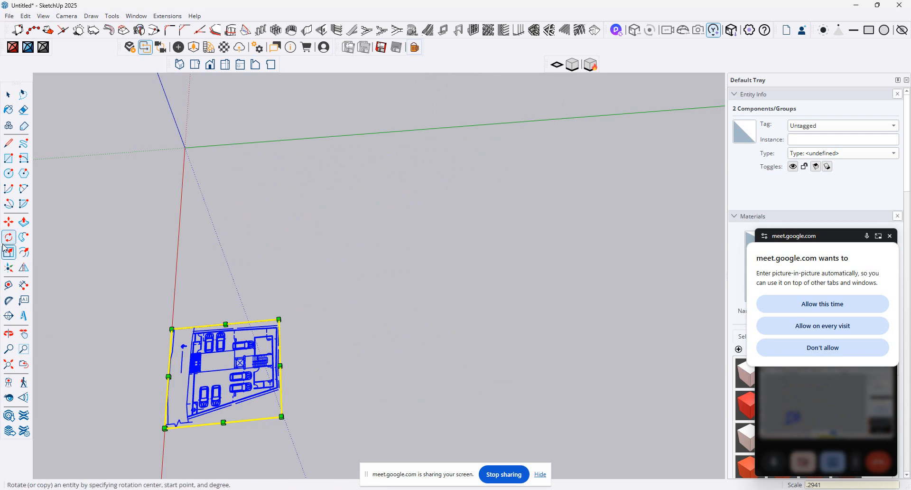
pyautogui.click(14, 223)
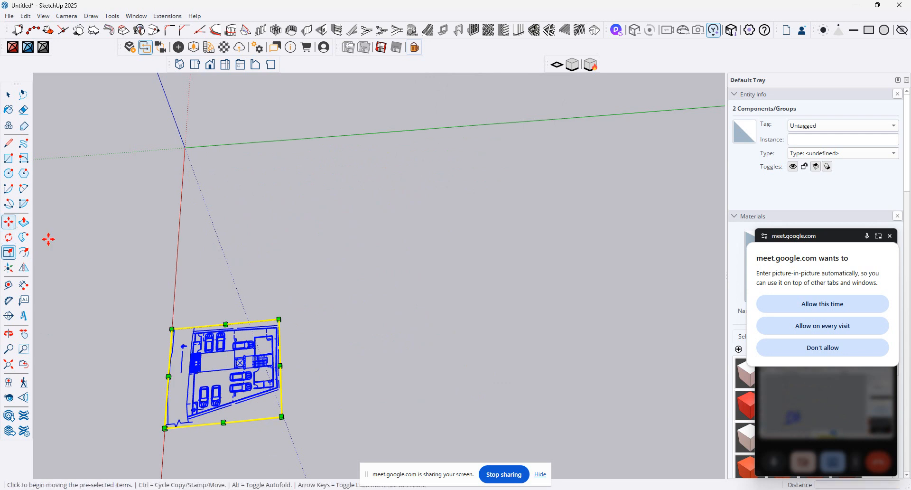
pyautogui.click(174, 327)
pyautogui.click(185, 143)
# Draw a rectangle about 9' 1" by 6" over the room wall beside the car, from the opening to the inner corner.
pyautogui.scroll(5, 244, 125)
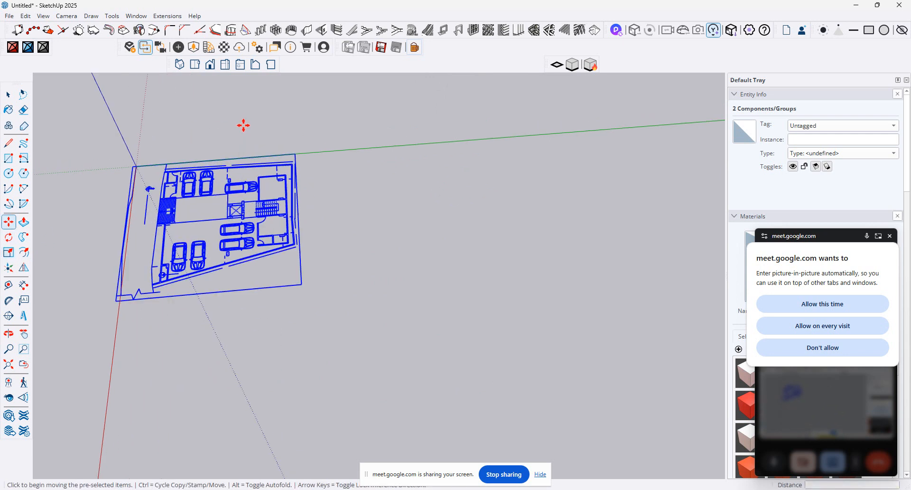
pyautogui.scroll(3, 238, 164)
pyautogui.click(8, 158)
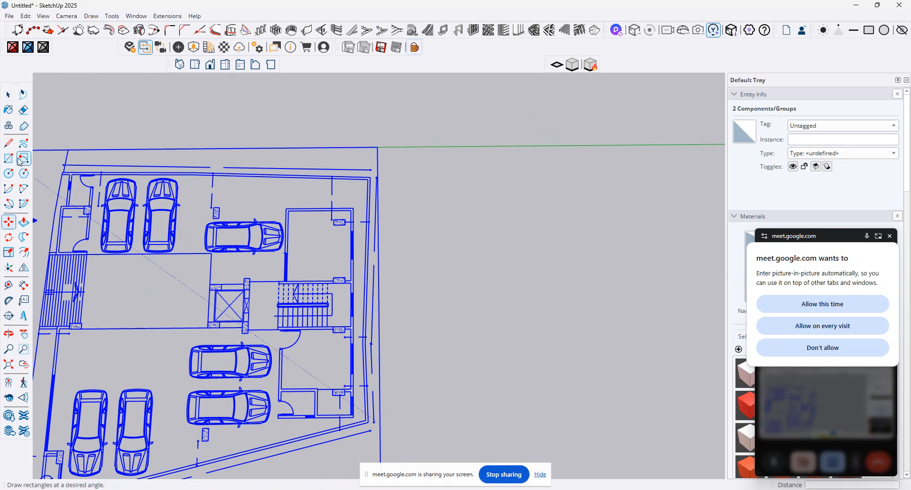
pyautogui.scroll(5, 284, 209)
pyautogui.scroll(1, 283, 274)
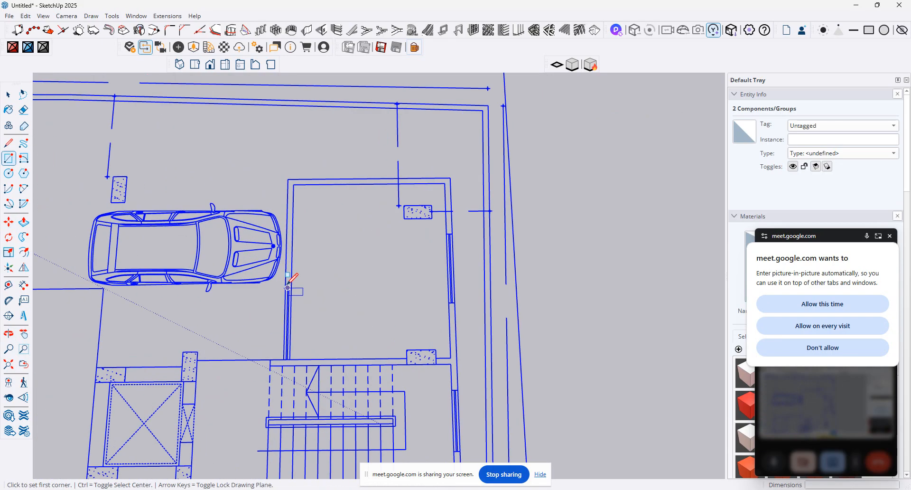
pyautogui.click(285, 288)
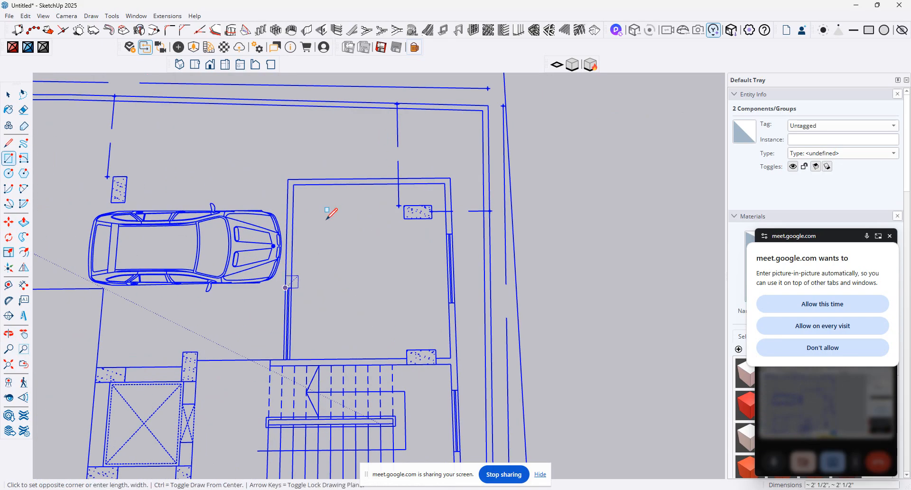
pyautogui.click(292, 186)
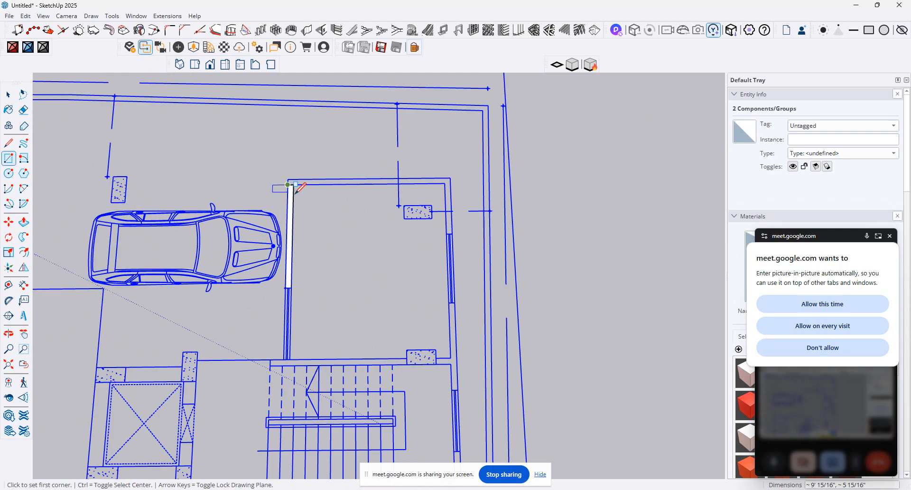
# Undo the rectangle drawn over the room wall beside the car.
pyautogui.hotkey('ctrl', 'z')
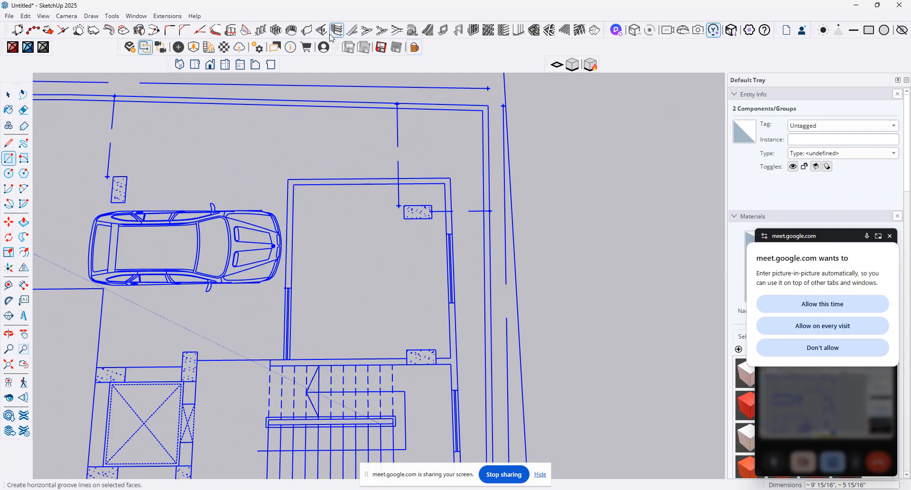
pyautogui.click(307, 31)
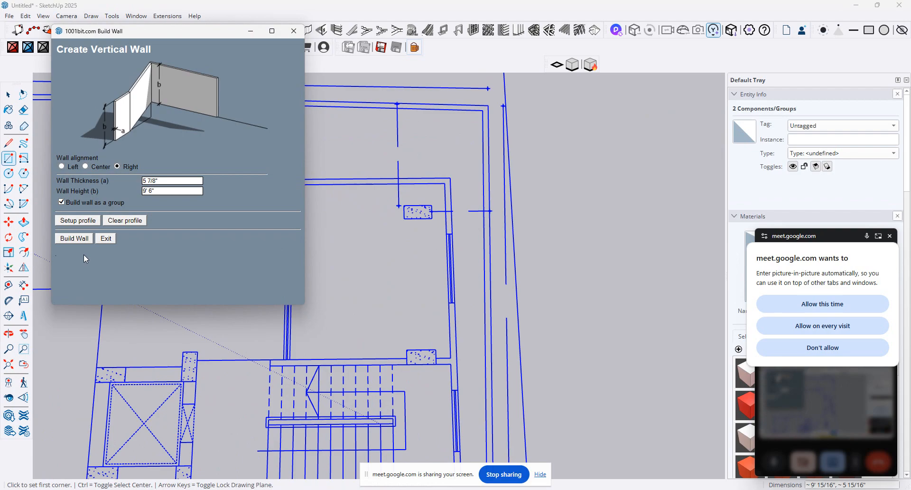
pyautogui.click(76, 238)
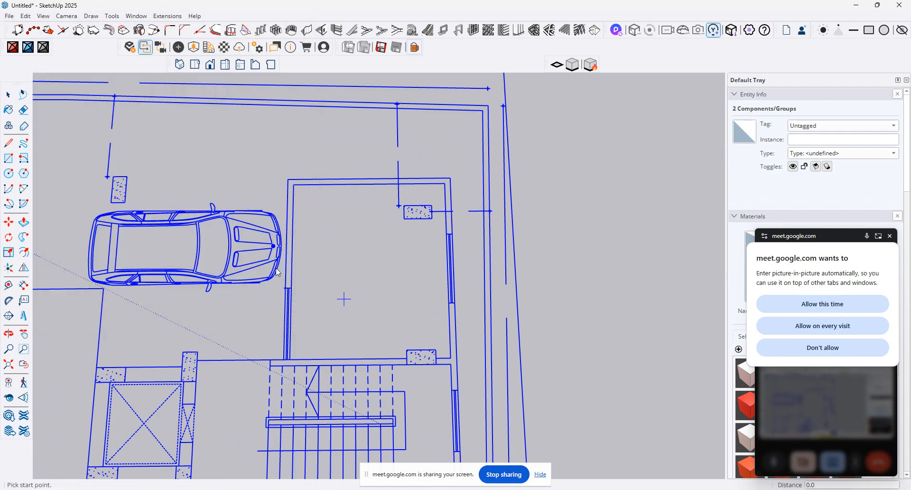
pyautogui.scroll(3, 285, 291)
pyautogui.click(292, 293)
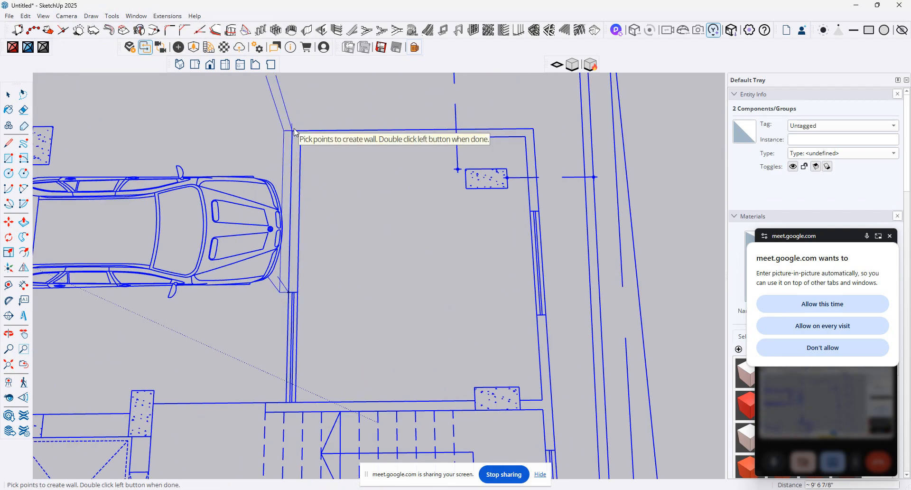
pyautogui.press('Escape')
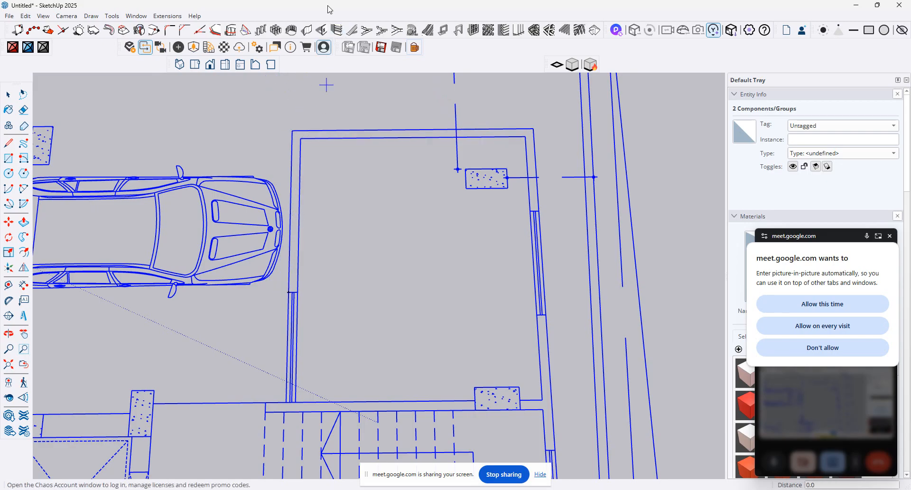
# Build a left-aligned vertical wall, 5 7/8" thick and 9' 6" high, around the room beside the car, starting and ending at its opening.
pyautogui.click(361, 47)
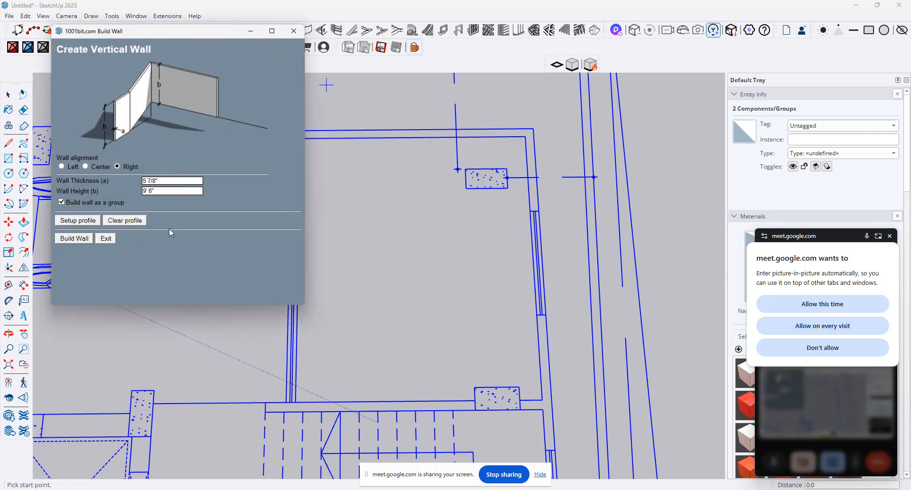
pyautogui.click(62, 166)
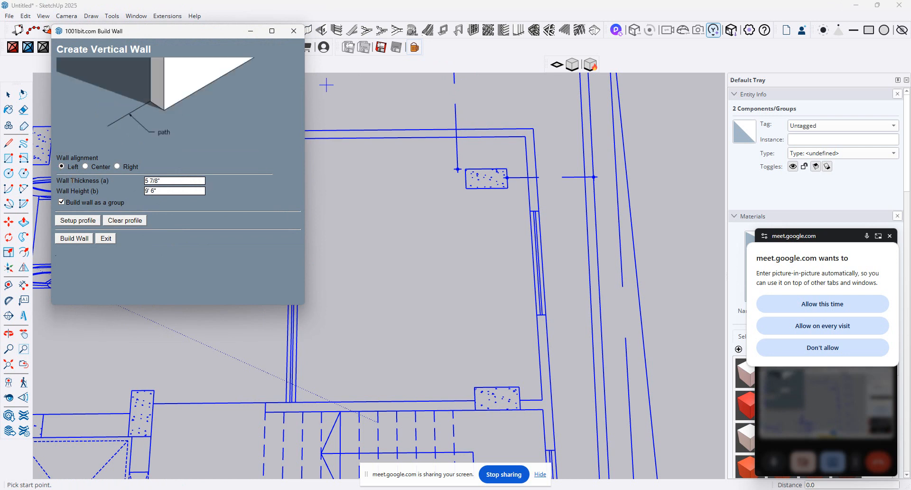
pyautogui.click(76, 238)
pyautogui.click(292, 291)
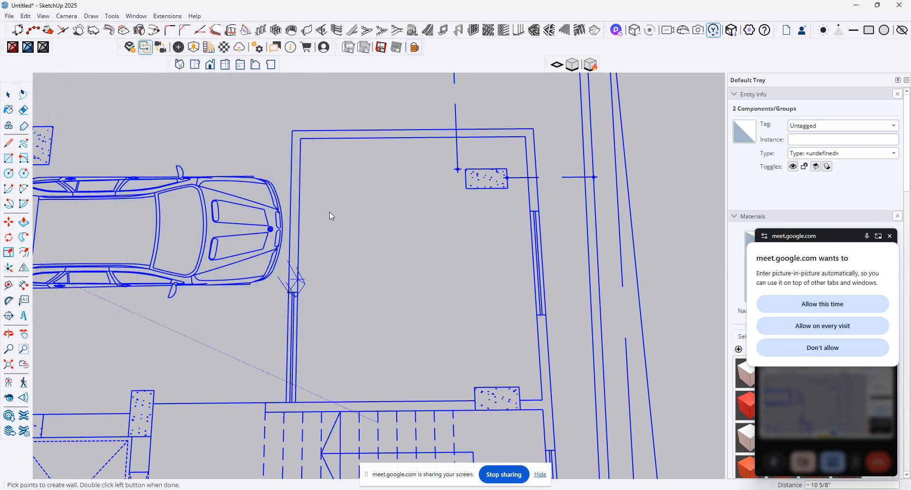
pyautogui.click(292, 135)
pyautogui.click(535, 132)
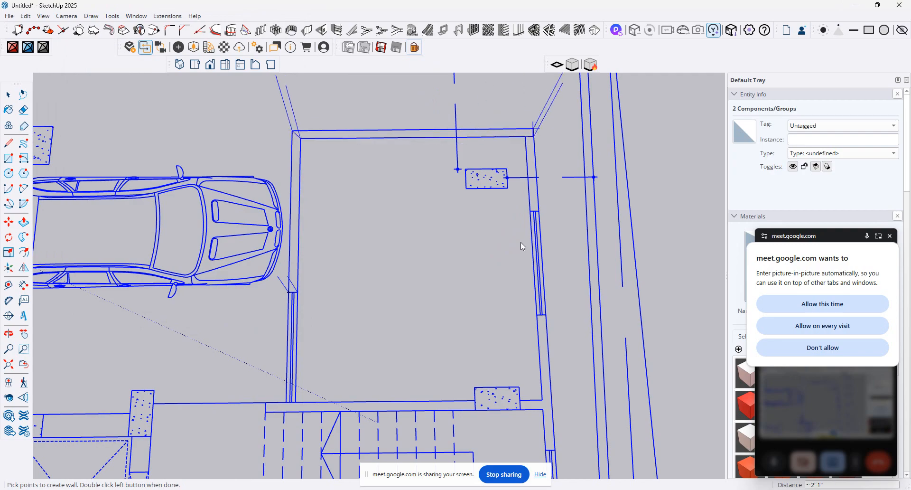
pyautogui.click(550, 410)
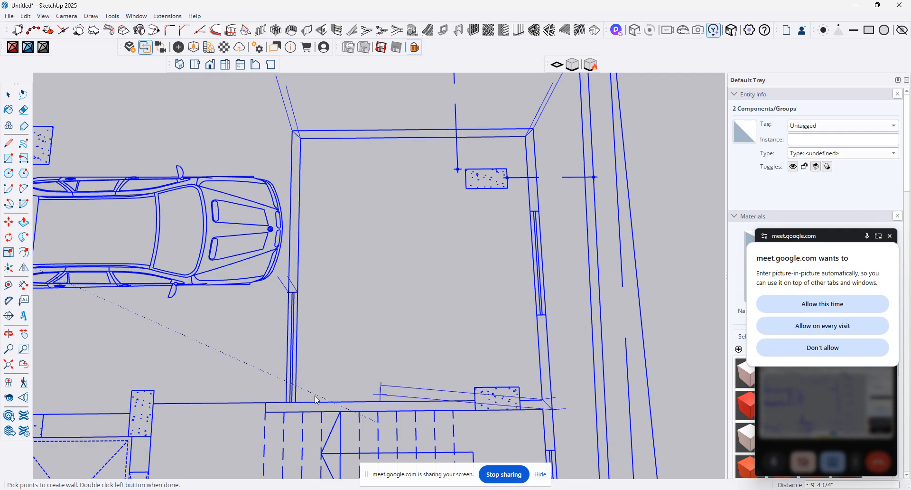
pyautogui.click(286, 413)
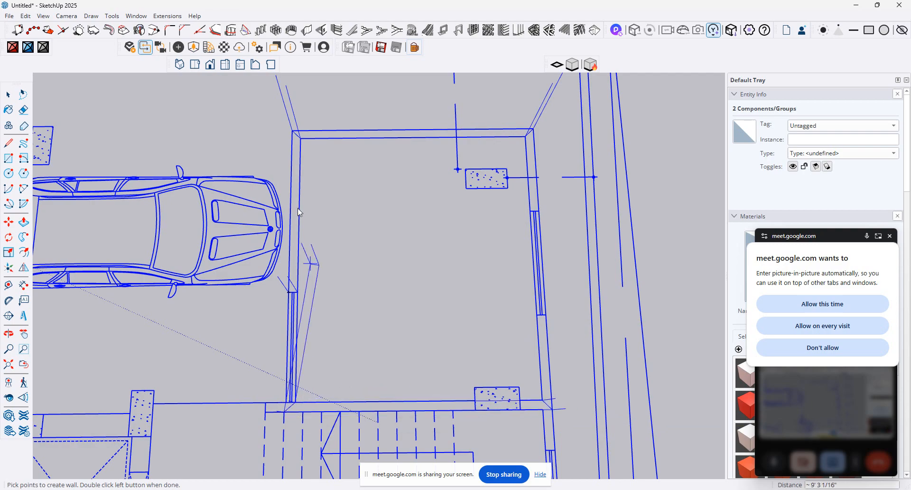
pyautogui.doubleClick(291, 297)
pyautogui.moveTo(473, 260); pyautogui.dragTo(532, 203, button='middle')
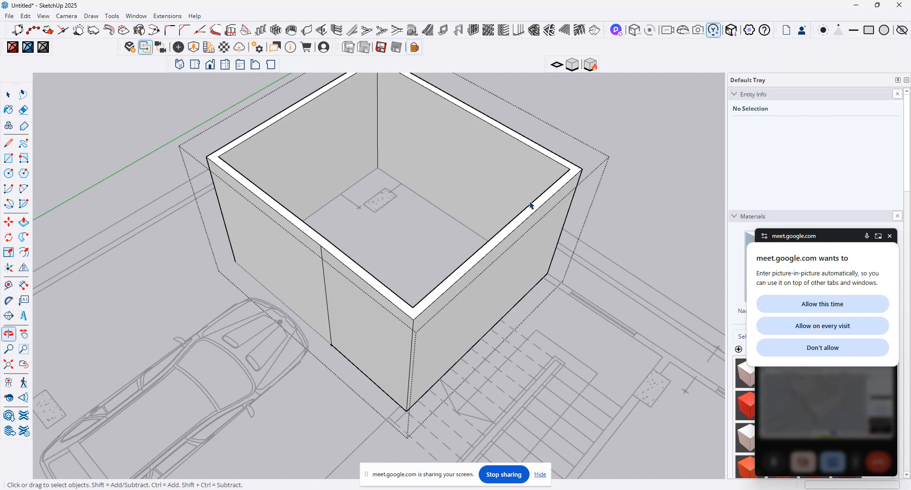
pyautogui.click(629, 229)
pyautogui.moveTo(673, 210); pyautogui.dragTo(342, 301, button='middle')
pyautogui.click(317, 274)
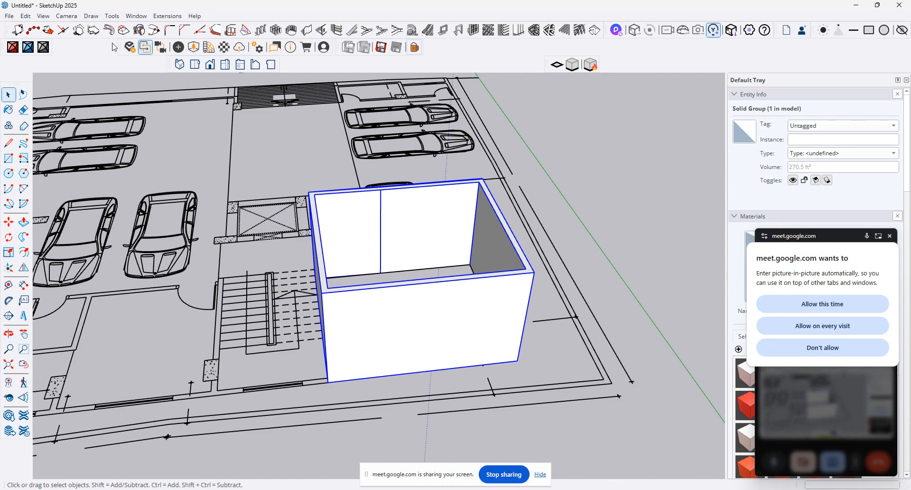
pyautogui.click(321, 30)
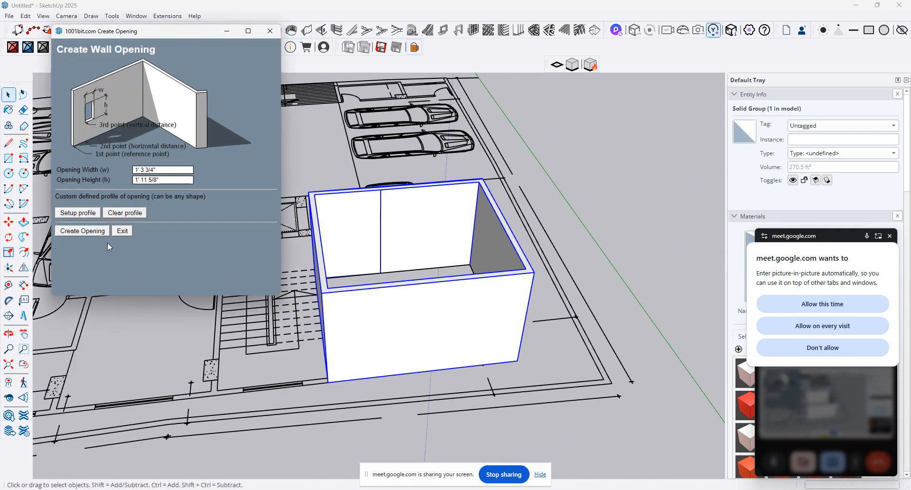
pyautogui.click(156, 170)
pyautogui.click(121, 231)
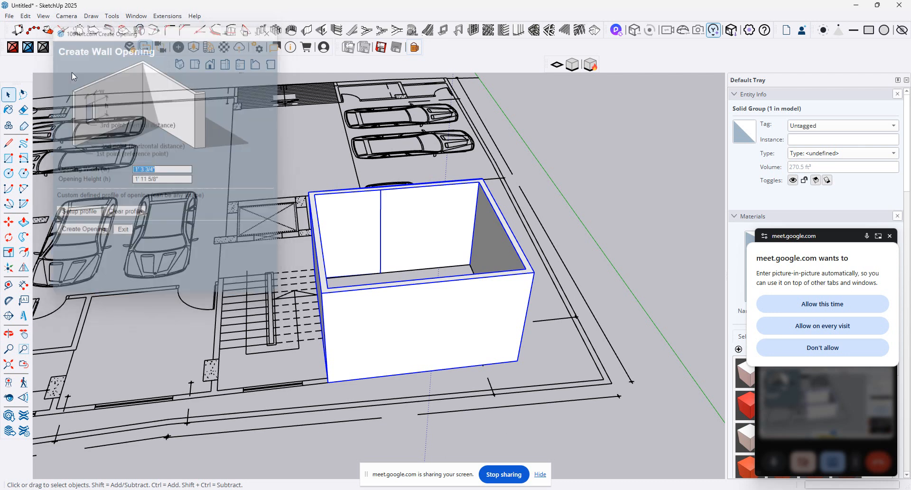
# Turn on the X-ray face style so the floor plan can be seen through the walls.
pyautogui.click(43, 16)
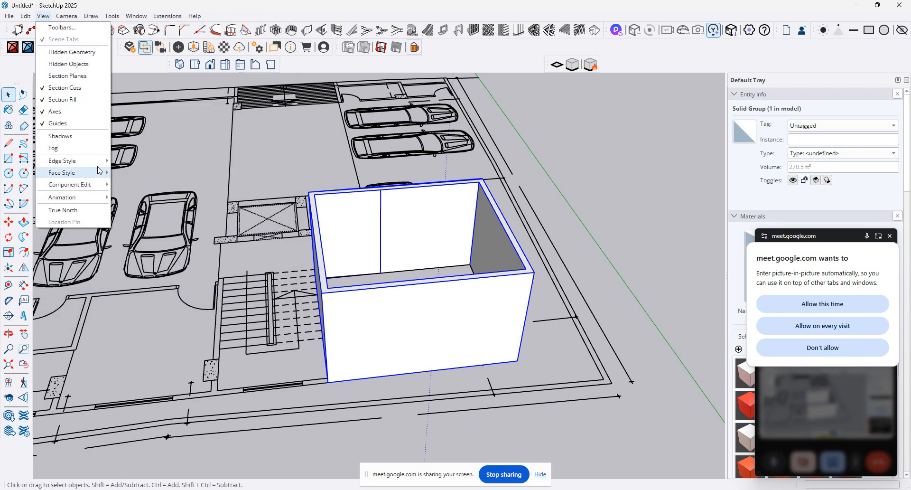
pyautogui.moveTo(100, 169)
pyautogui.moveTo(71, 172)
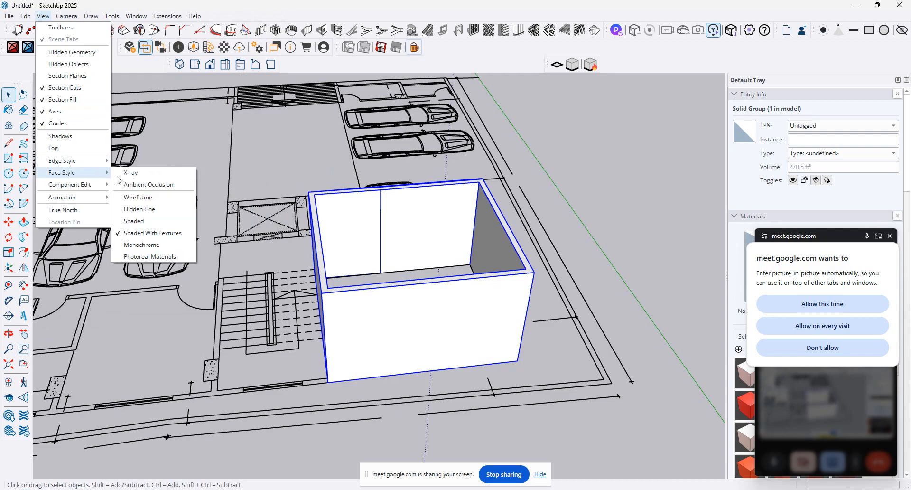
pyautogui.click(130, 172)
pyautogui.moveTo(409, 304); pyautogui.dragTo(513, 430, button='middle')
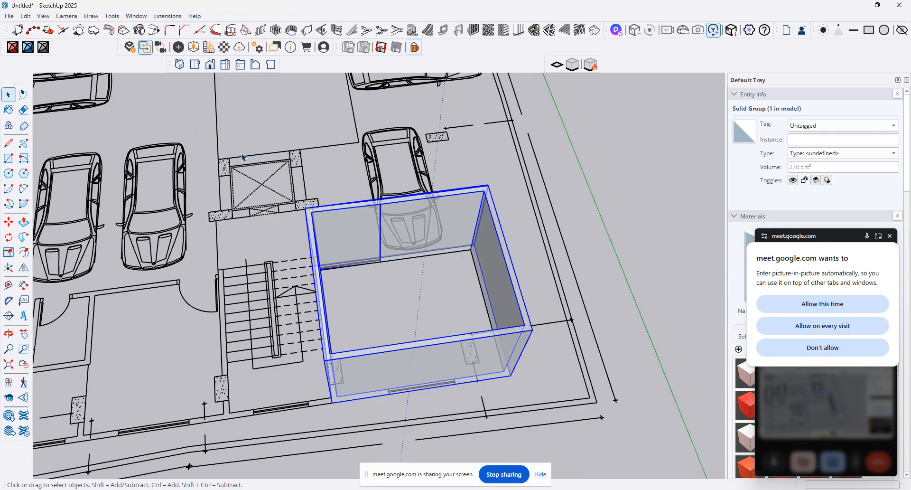
pyautogui.doubleClick(451, 231)
pyautogui.doubleClick(459, 232)
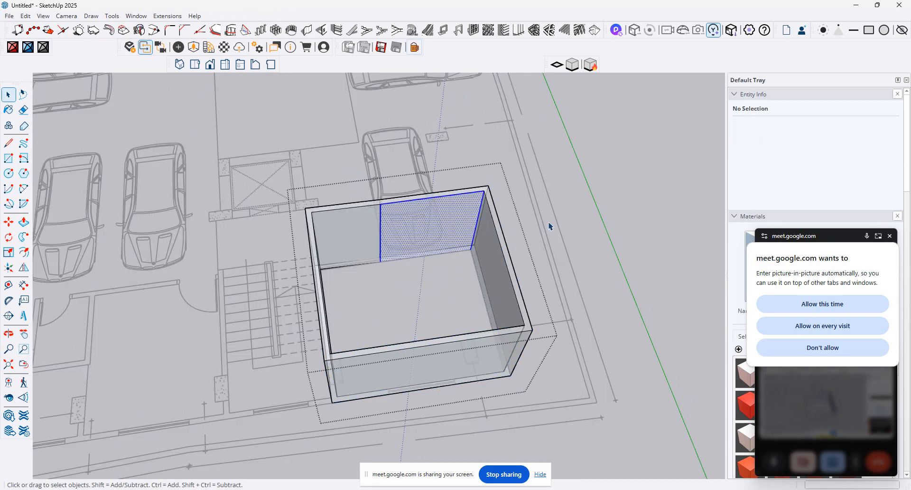
pyautogui.click(549, 224)
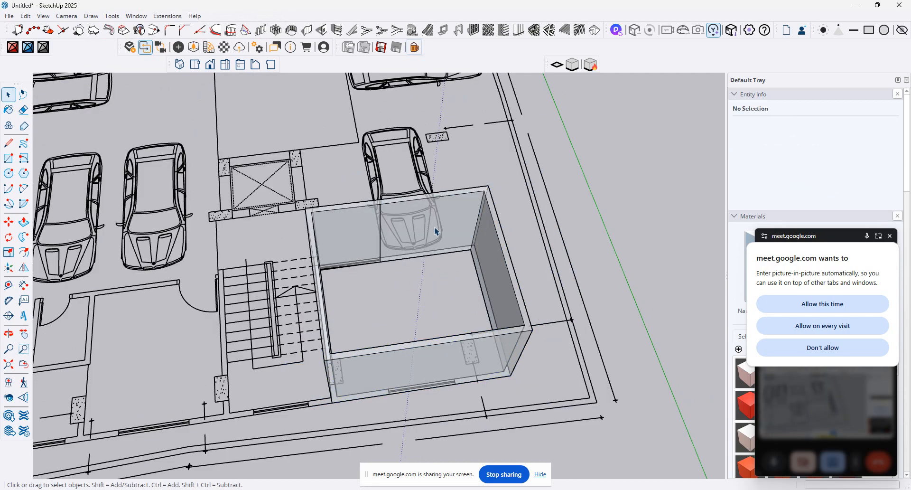
pyautogui.moveTo(606, 351); pyautogui.dragTo(531, 204, button='middle')
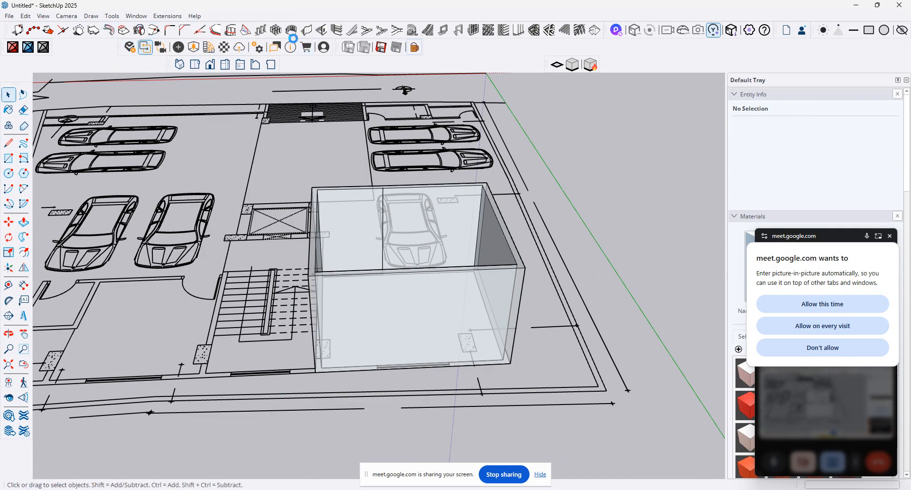
pyautogui.click(323, 32)
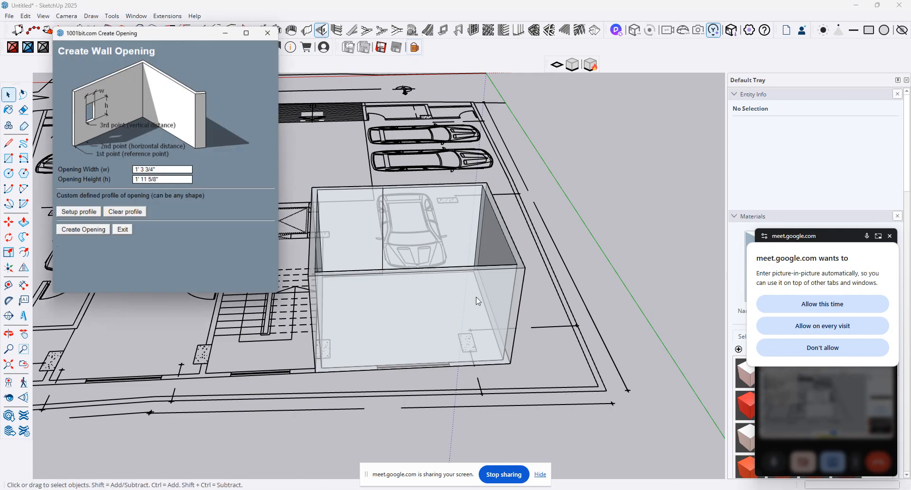
pyautogui.click(124, 231)
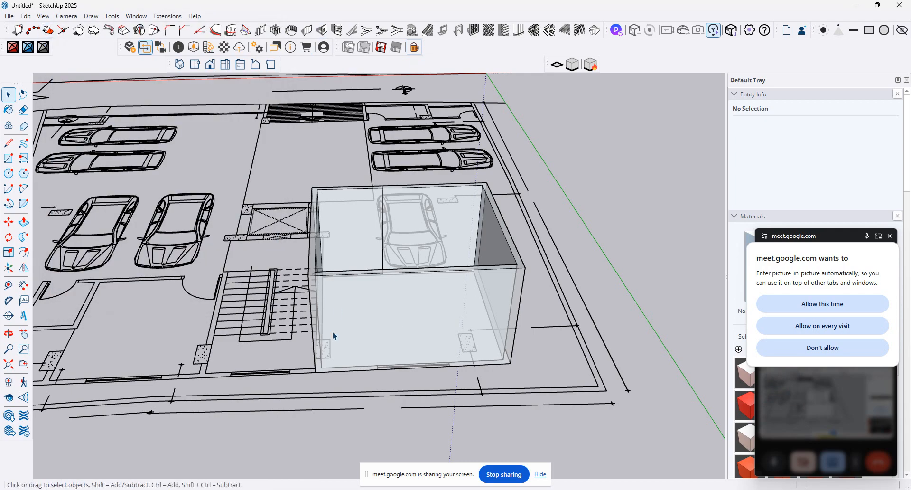
# Set up a wall opening 5' wide and 4' 6" high and start placing it.
pyautogui.click(323, 35)
pyautogui.click(160, 169)
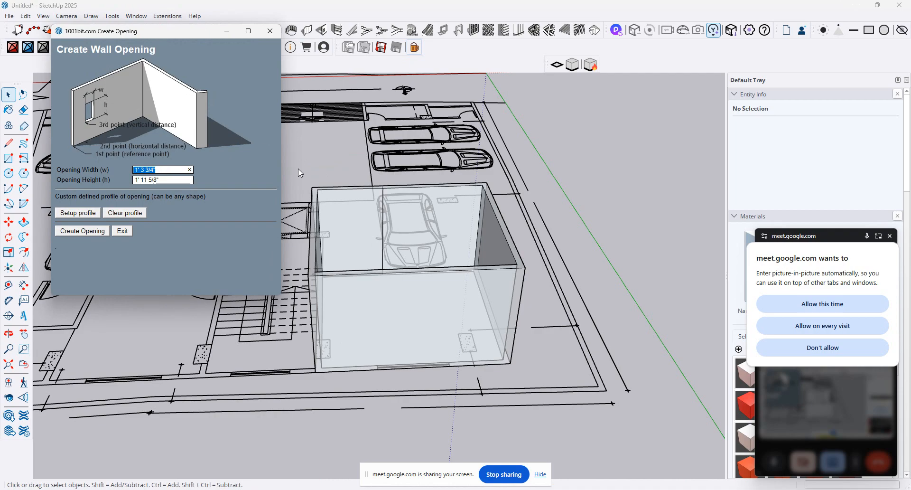
pyautogui.write('4.5')
pyautogui.doubleClick(151, 169)
pyautogui.tripleClick(169, 179)
pyautogui.write('4')
pyautogui.click(83, 230)
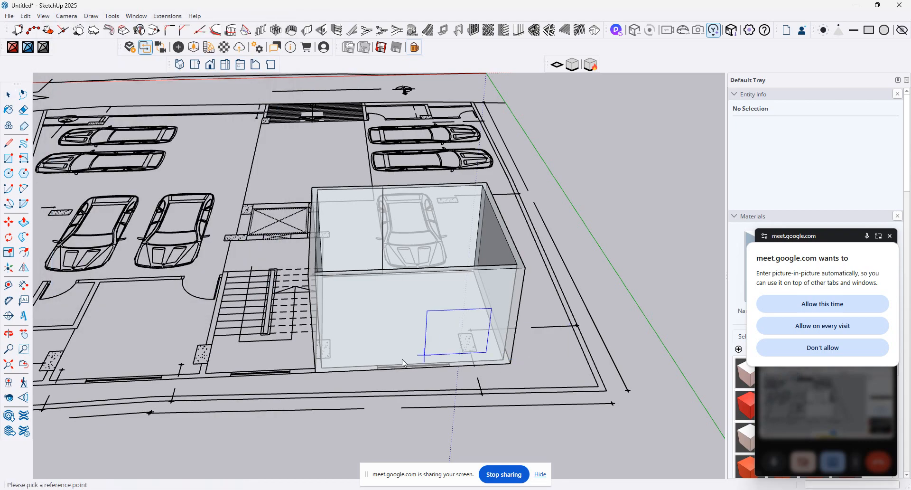
# Place the opening from the plan's window corner in the outer wall, entering 2.5' as horizontal distance and picking a sill height of about 3' 4".
pyautogui.click(379, 371)
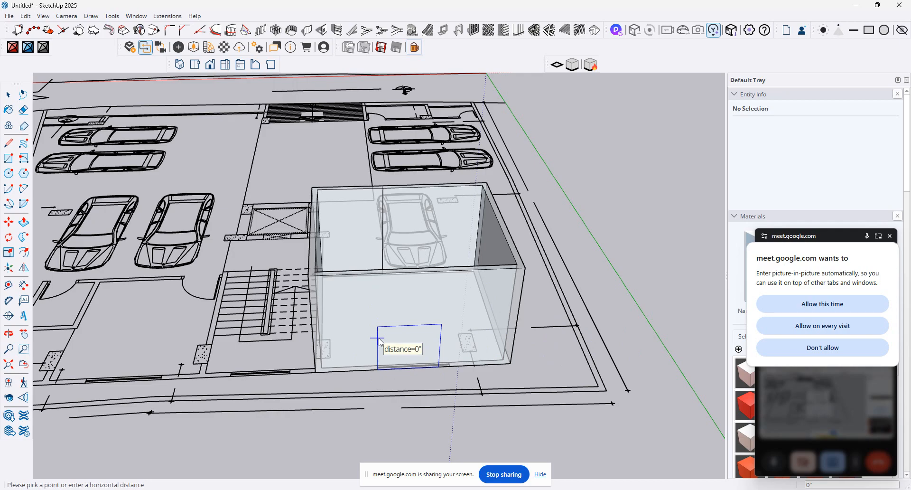
pyautogui.write("2.5'")
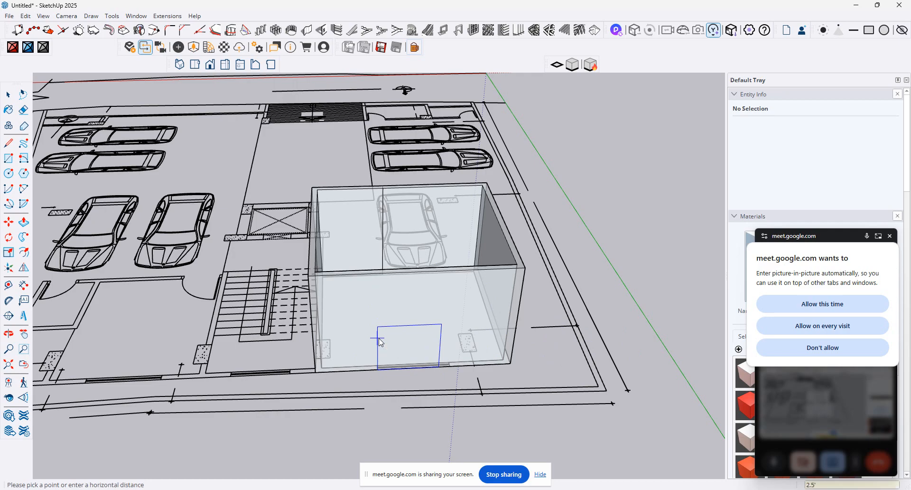
pyautogui.press('Return')
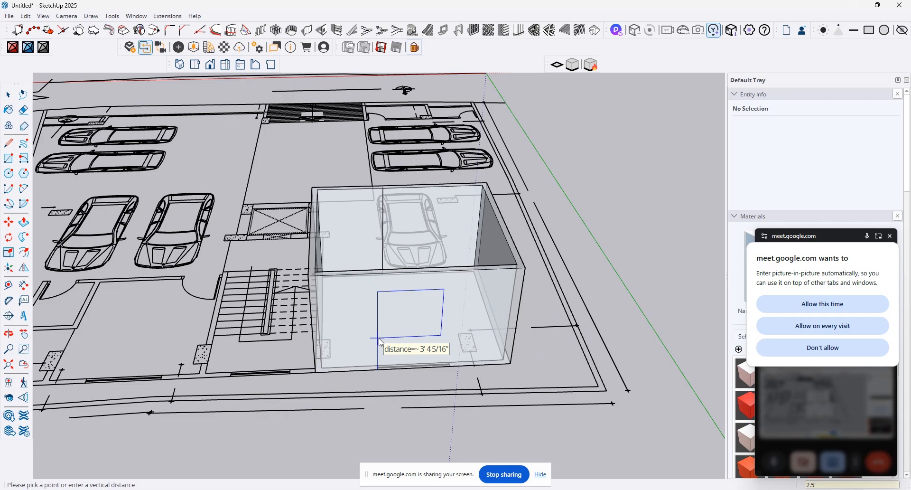
pyautogui.click(380, 342)
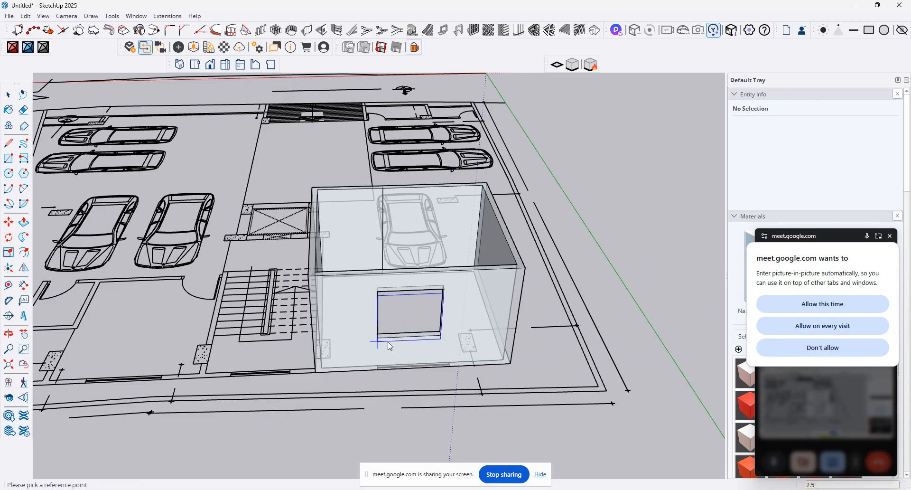
# Set up a wall opening 5' wide and 7' high for the door in the car-side wall.
pyautogui.moveTo(109, 189); pyautogui.dragTo(355, 306, button='middle')
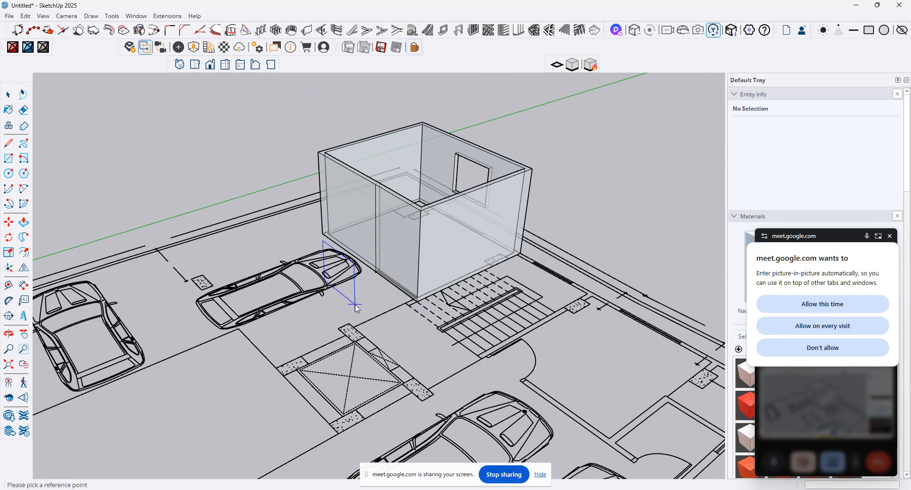
pyautogui.scroll(3, 417, 284)
pyautogui.scroll(3, 437, 304)
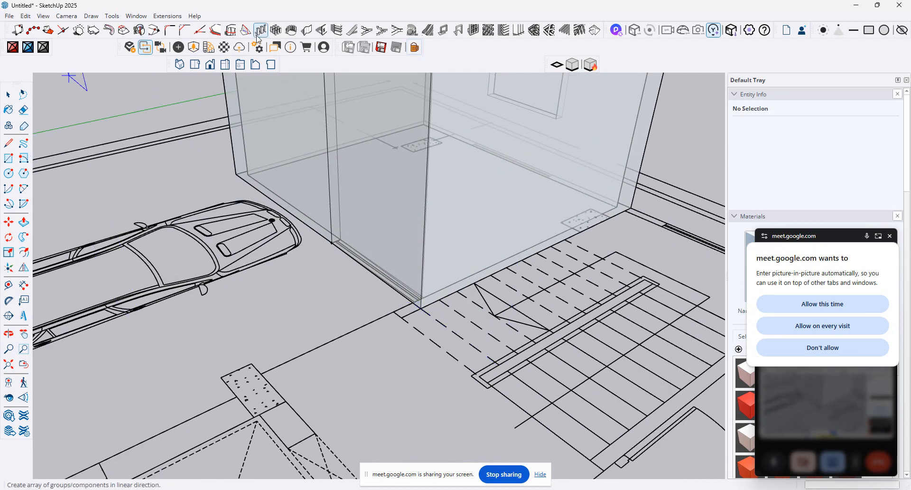
pyautogui.click(337, 31)
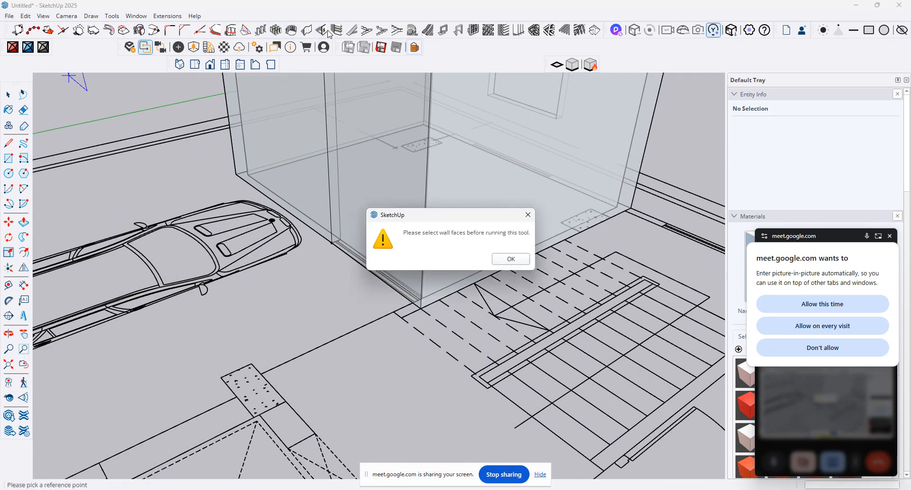
pyautogui.click(519, 259)
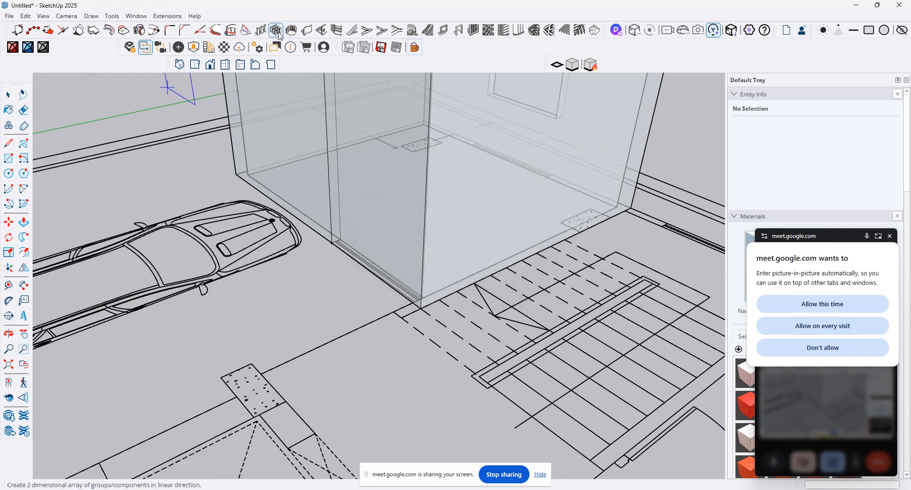
pyautogui.click(322, 31)
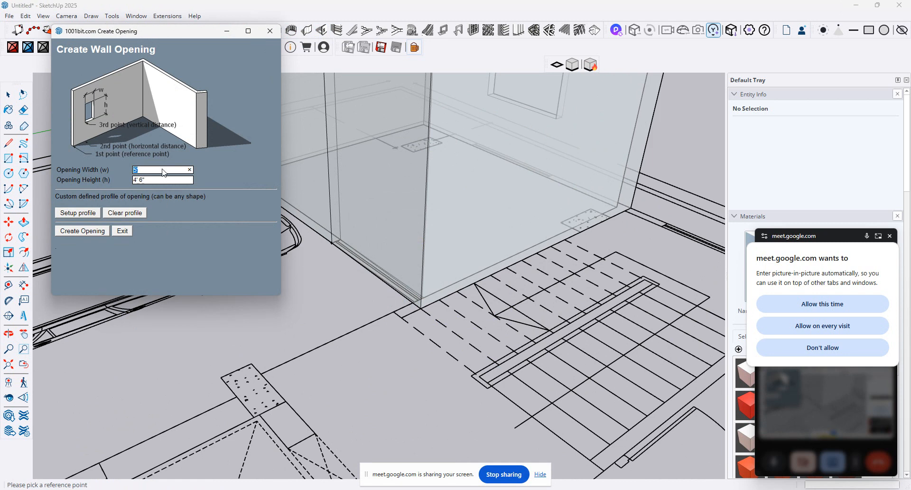
pyautogui.press('Tab')
pyautogui.write('7')
pyautogui.click(86, 231)
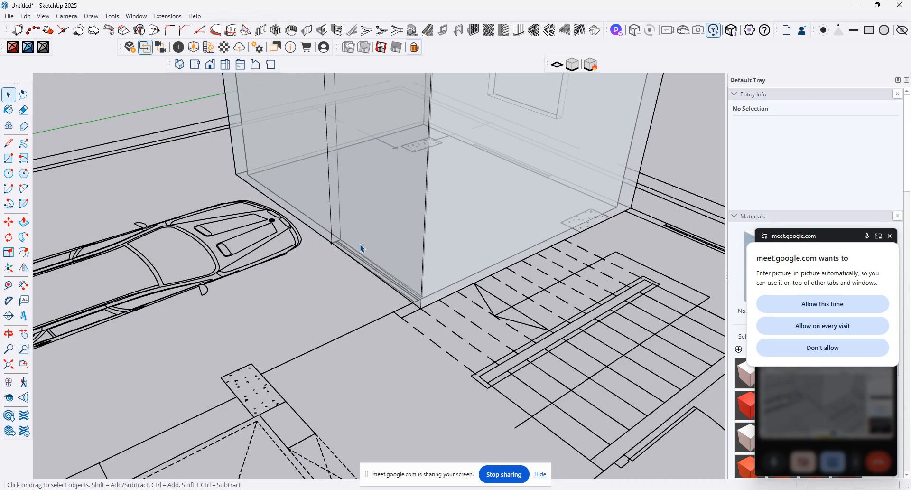
# Place the door opening in the car-side wall between the stair-side corner and the wall joint, with a sill height of 0".
pyautogui.click(321, 30)
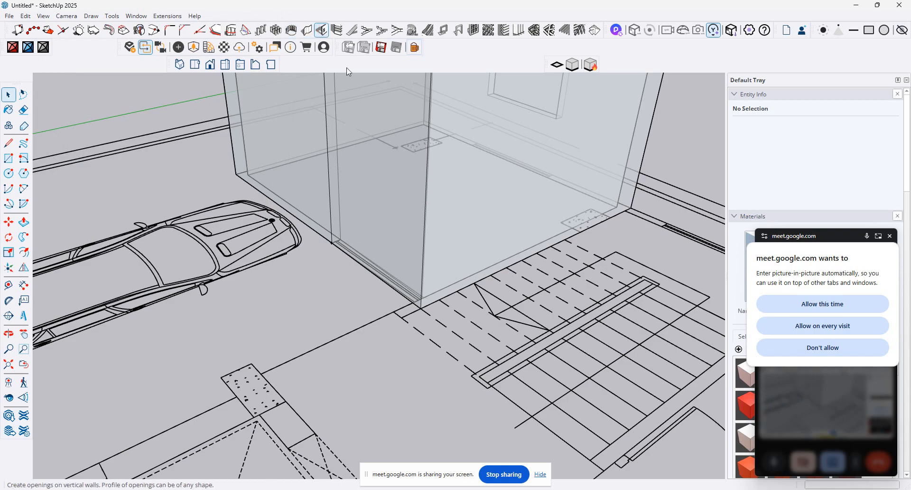
pyautogui.click(90, 231)
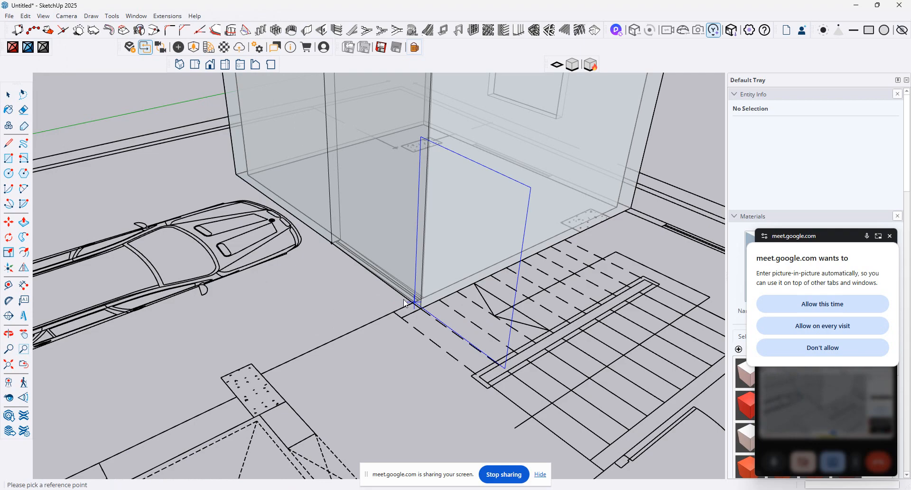
pyautogui.click(411, 305)
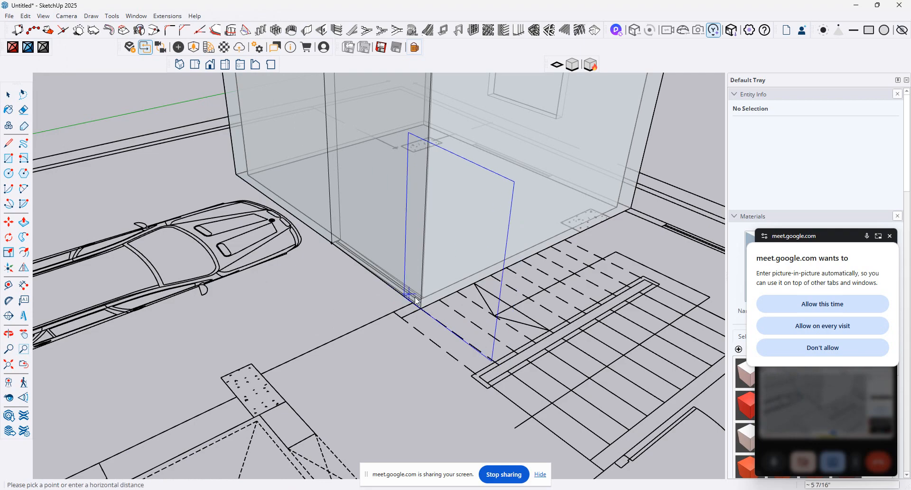
pyautogui.click(332, 243)
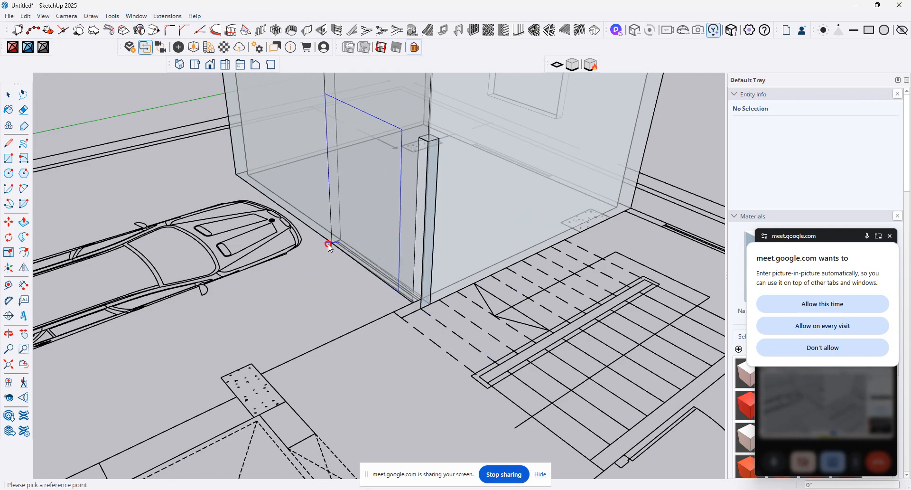
pyautogui.moveTo(330, 247); pyautogui.dragTo(2, 240, button='middle')
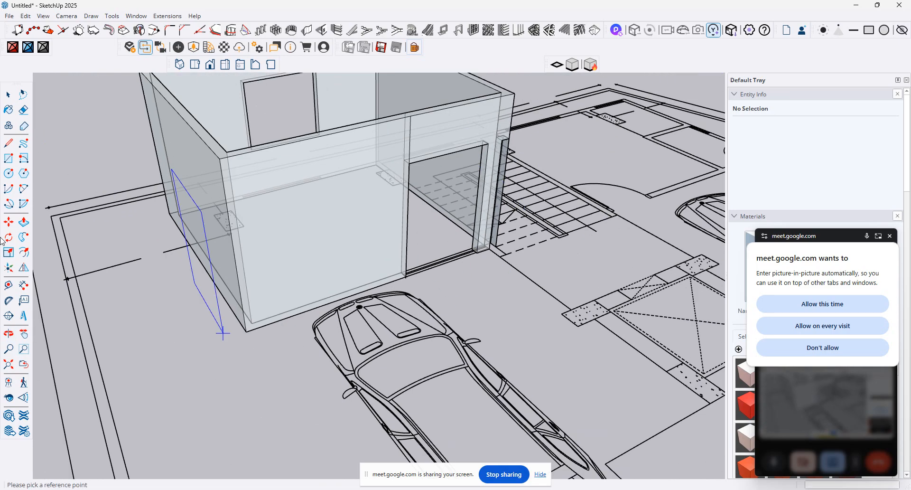
pyautogui.click(8, 97)
pyautogui.click(190, 228)
# Draw a rectangle across the window opening in the outer wall, from corner to corner.
pyautogui.scroll(-3, 165, 299)
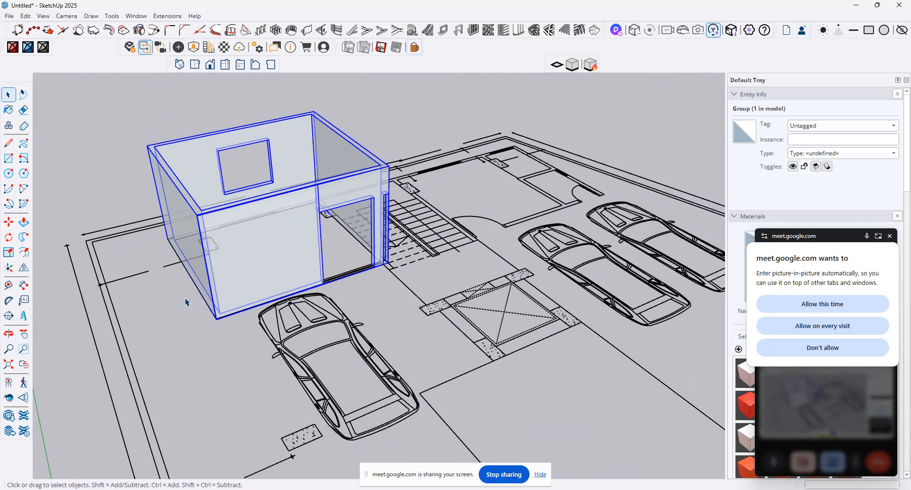
pyautogui.moveTo(185, 299); pyautogui.dragTo(594, 267, button='middle')
pyautogui.click(594, 268)
pyautogui.click(450, 404)
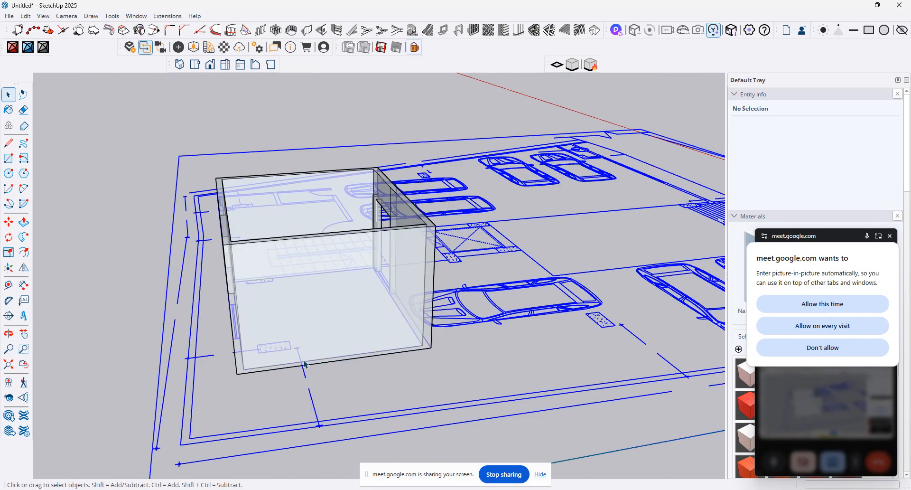
pyautogui.moveTo(305, 365); pyautogui.dragTo(512, 354, button='middle')
pyautogui.click(629, 383)
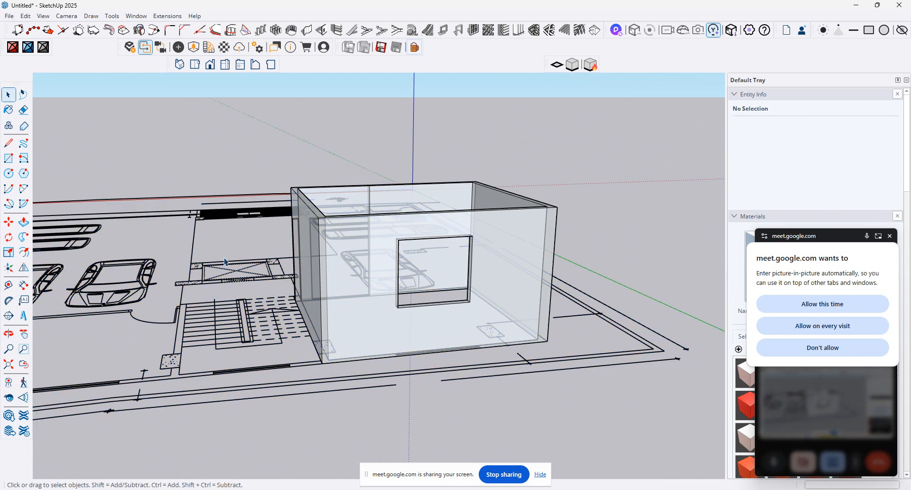
pyautogui.click(8, 158)
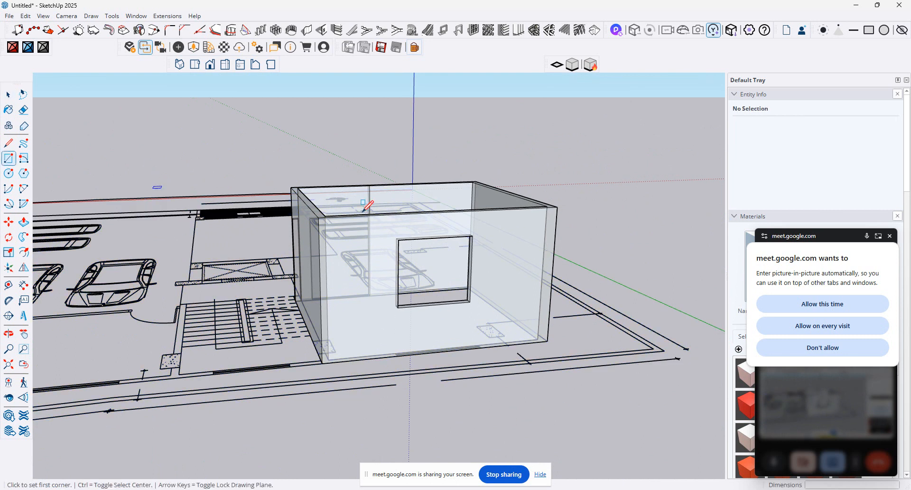
pyautogui.click(398, 239)
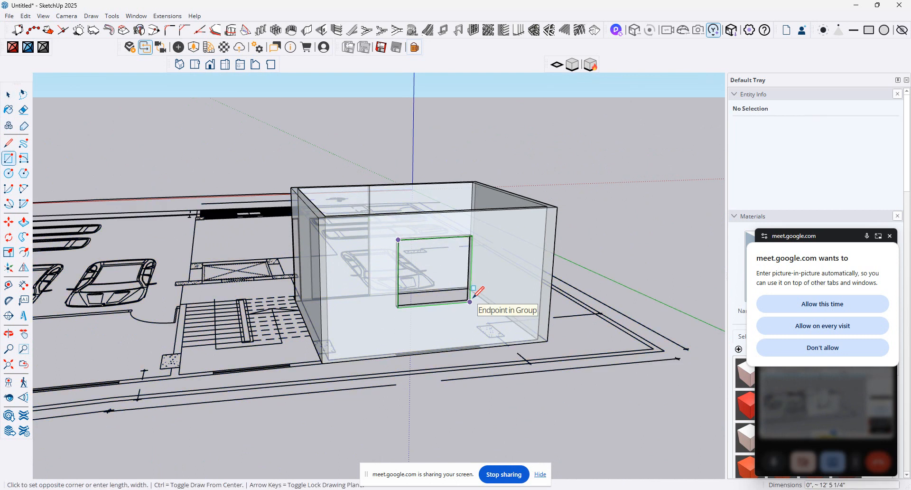
pyautogui.click(467, 300)
# Draw a 5' by 7' rectangle filling the door opening in the car-side wall.
pyautogui.moveTo(356, 181); pyautogui.dragTo(321, 263, button='middle')
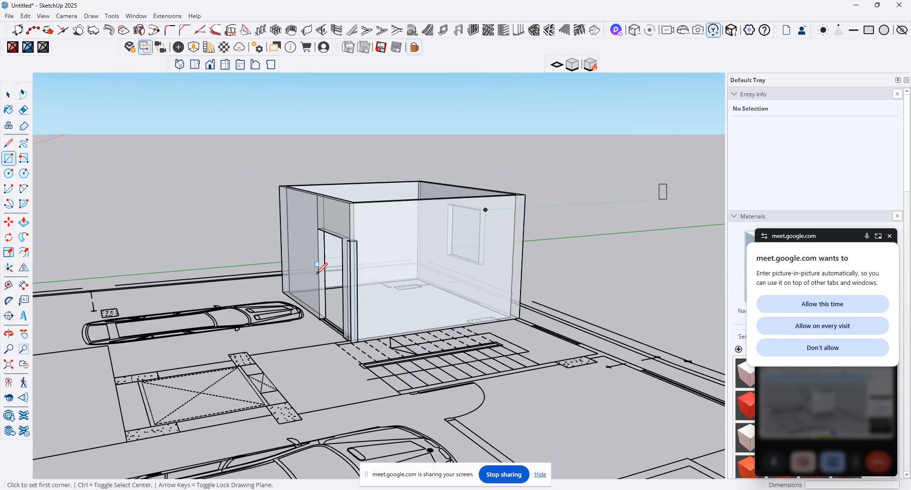
pyautogui.click(317, 228)
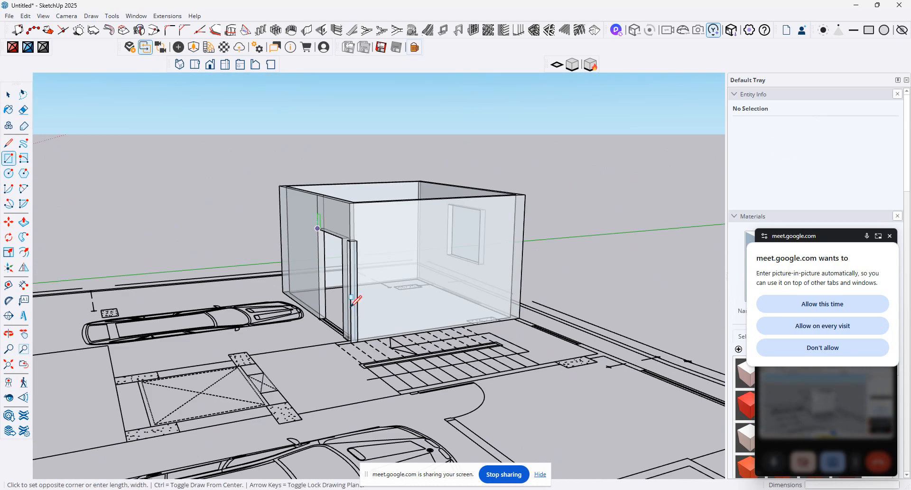
pyautogui.click(344, 335)
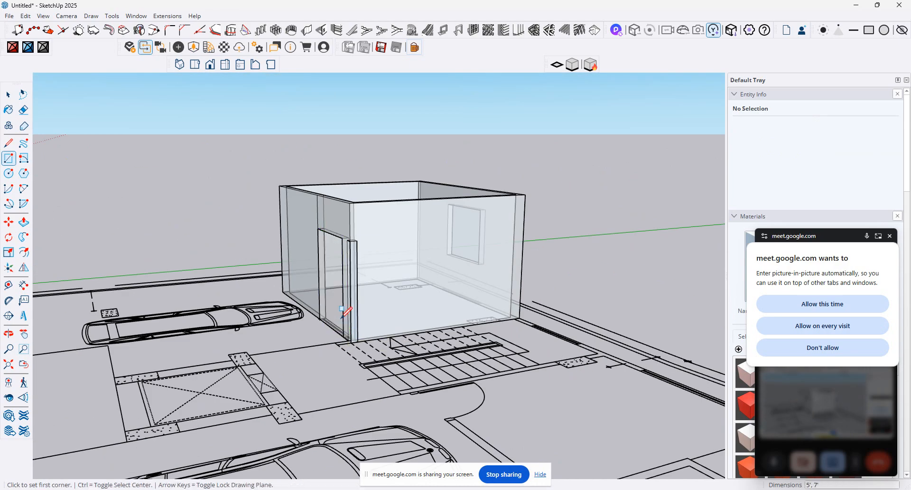
# Turn off the X-ray face style.
pyautogui.click(42, 16)
pyautogui.moveTo(85, 174)
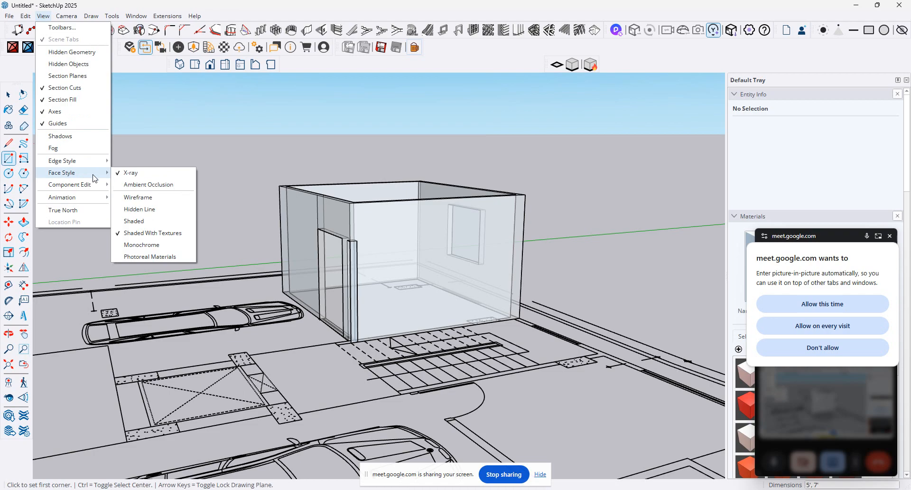
pyautogui.click(119, 174)
# Draw a rectangle over the narrow gap at the corner of the stair-side wall.
pyautogui.moveTo(360, 187); pyautogui.dragTo(366, 433, button='middle')
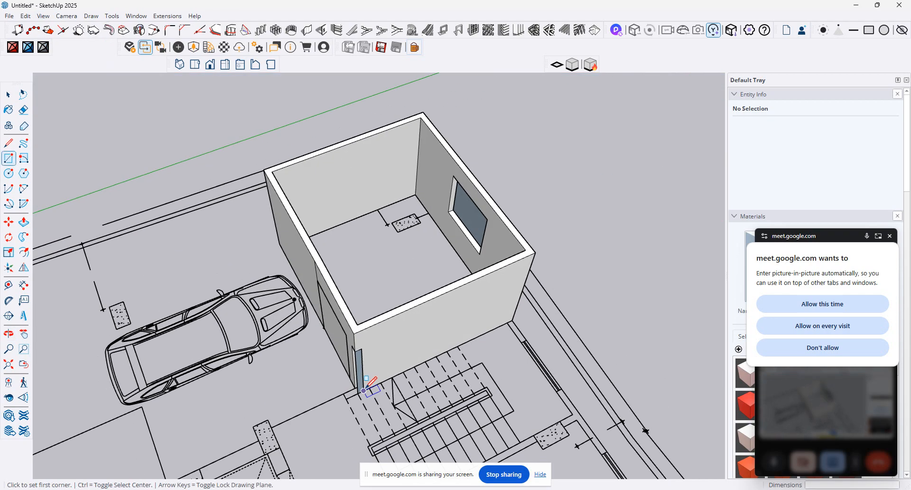
pyautogui.scroll(5, 359, 343)
pyautogui.moveTo(354, 343)
pyautogui.mouseDown(button='middle')
pyautogui.moveTo(633, 255)
pyautogui.moveTo(503, 285)
pyautogui.mouseUp(button='middle')
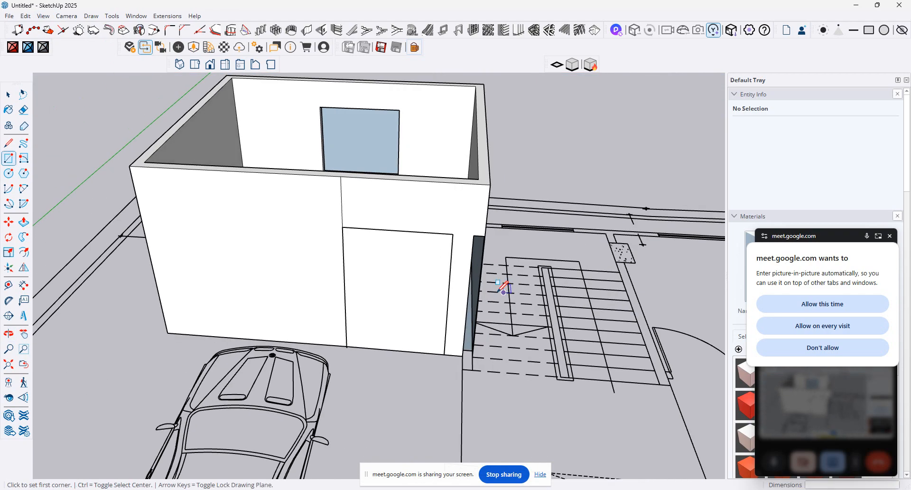
pyautogui.click(472, 230)
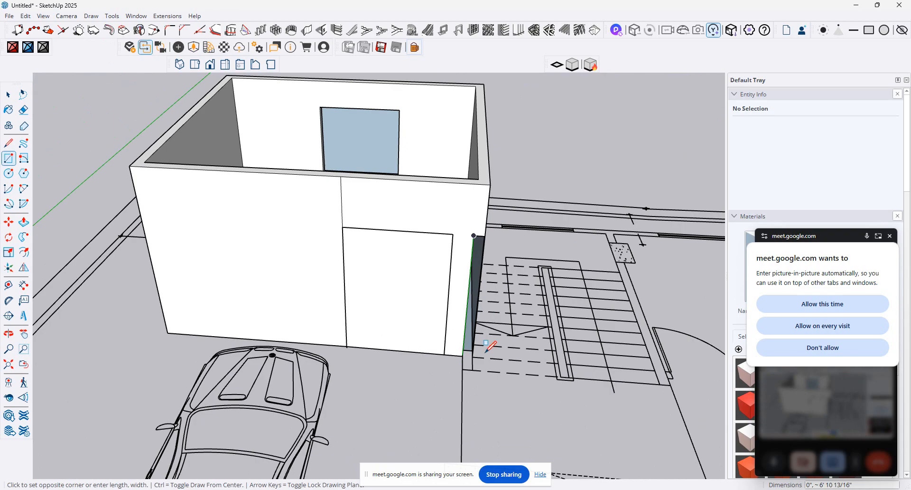
pyautogui.moveTo(488, 346); pyautogui.dragTo(183, 364, button='middle')
pyautogui.scroll(3, 337, 373)
pyautogui.moveTo(336, 373); pyautogui.dragTo(634, 372, button='middle')
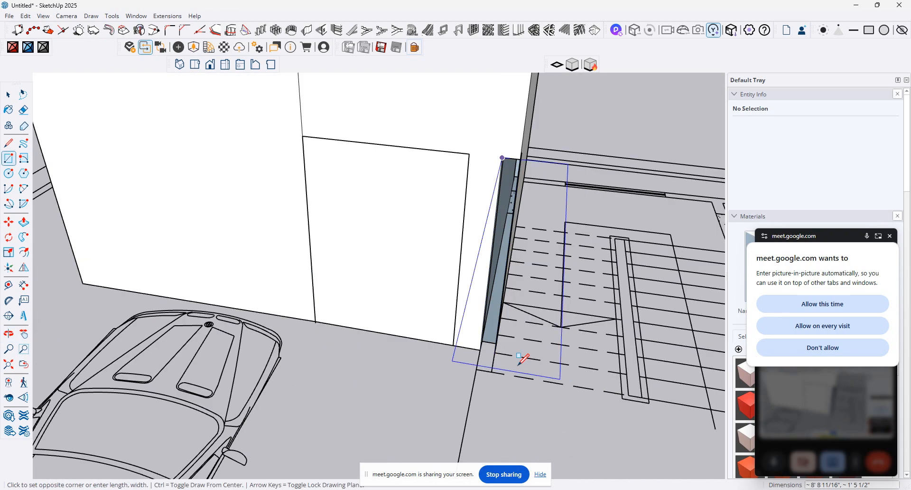
pyautogui.click(503, 353)
# Create a rectangular Panel Divider frame with 1 row and 2 columns on the face filling the door opening.
pyautogui.moveTo(439, 244); pyautogui.dragTo(473, 284, button='middle')
pyautogui.press('space')
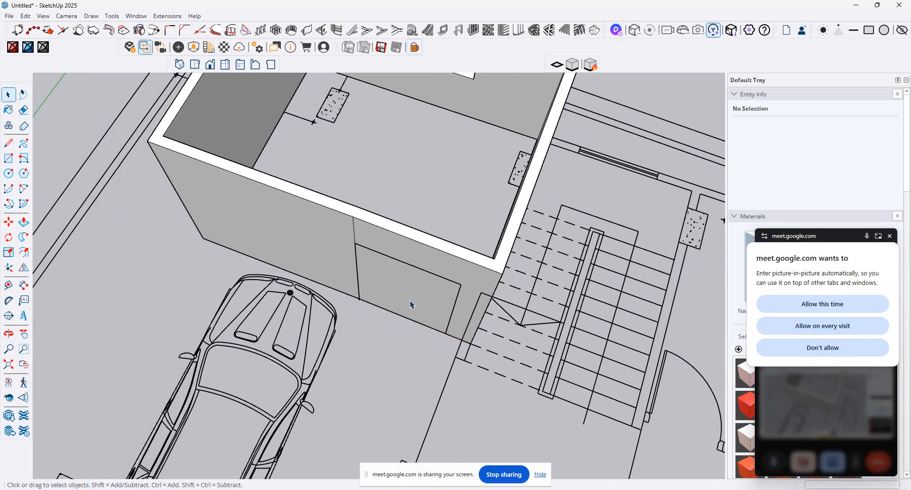
pyautogui.click(411, 305)
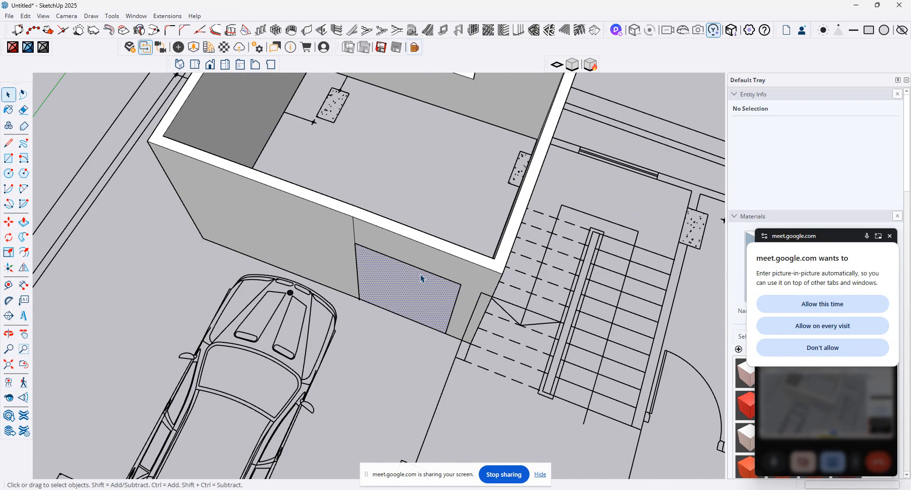
pyautogui.click(475, 31)
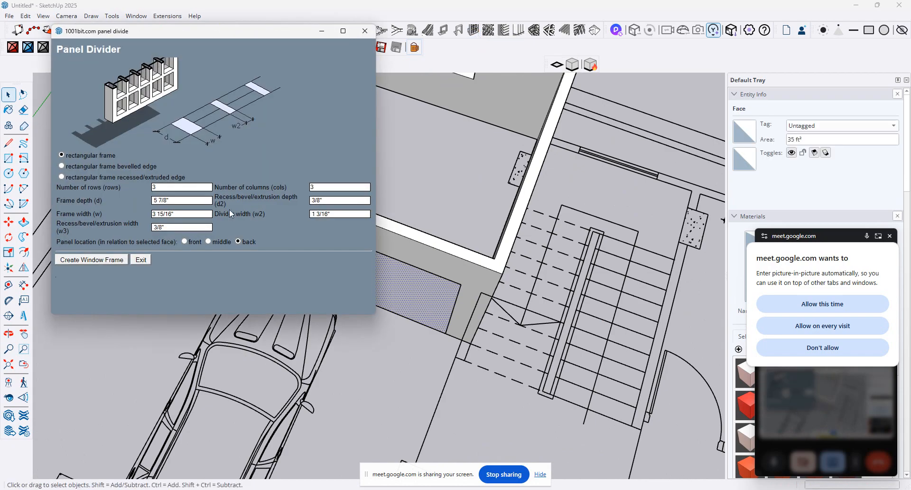
pyautogui.doubleClick(158, 188)
pyautogui.doubleClick(340, 185)
pyautogui.click(101, 262)
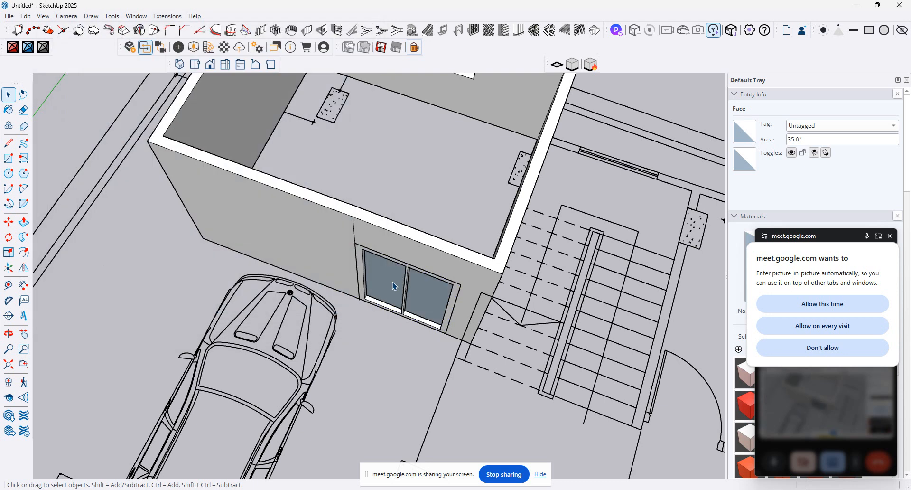
# Create a Panel Divider frame on the window face with 1 row, 2 columns and the same rectangular frame settings.
pyautogui.moveTo(392, 286); pyautogui.dragTo(636, 71, button='middle')
pyautogui.scroll(-2, 319, 244)
pyautogui.moveTo(318, 244); pyautogui.dragTo(362, 281, button='middle')
pyautogui.click(439, 220)
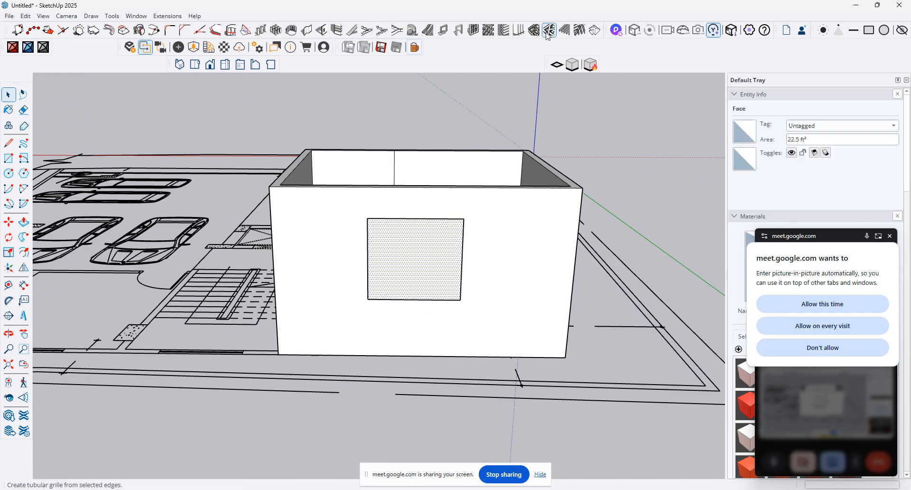
pyautogui.click(473, 30)
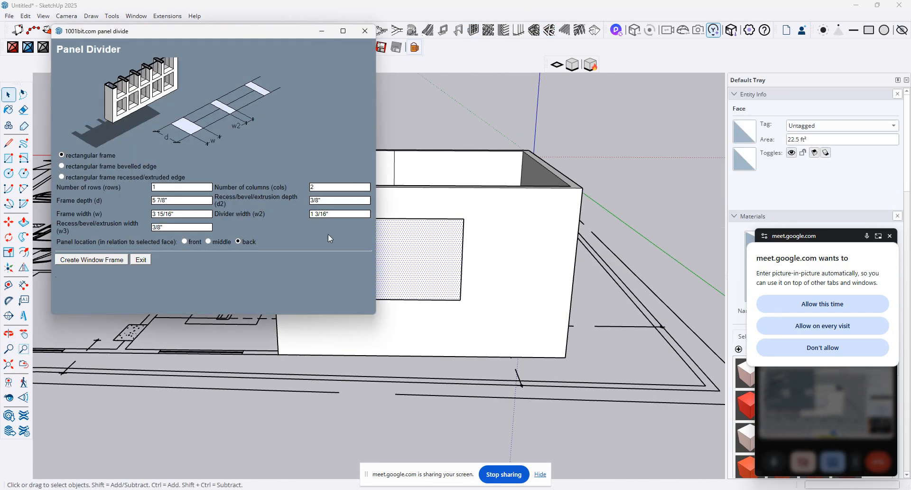
pyautogui.click(121, 261)
# Apply the Glass_Basic_01 material to both panes inside the door frame group.
pyautogui.moveTo(512, 266); pyautogui.dragTo(411, 225, button='middle')
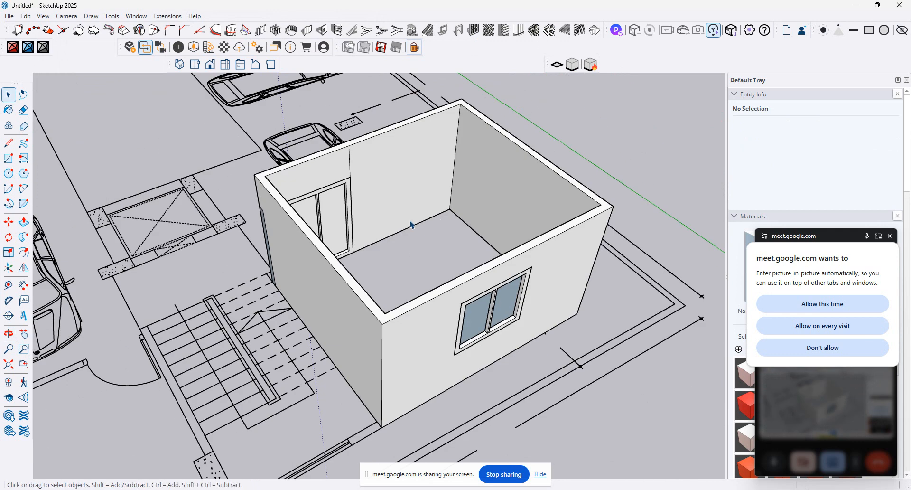
pyautogui.doubleClick(333, 226)
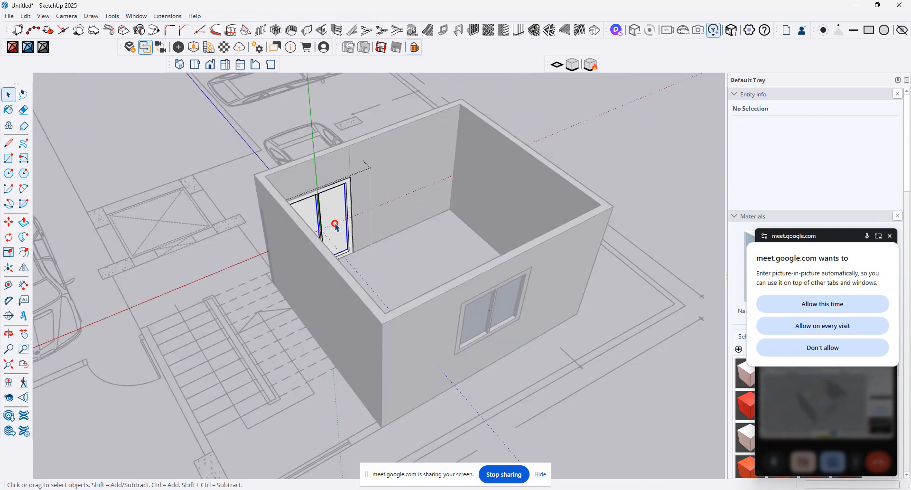
pyautogui.keyDown('ctrl'); pyautogui.click(319, 224); pyautogui.keyUp('ctrl')
pyautogui.keyDown('ctrl'); pyautogui.click(309, 221); pyautogui.keyUp('ctrl')
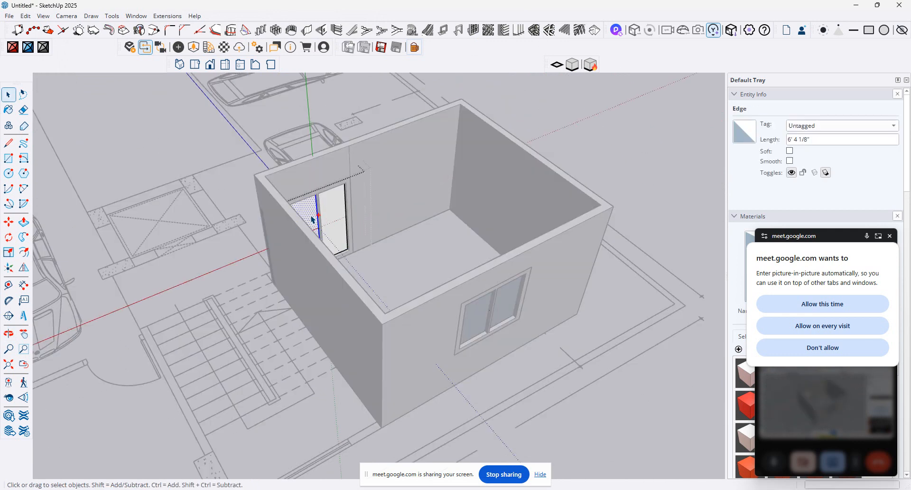
pyautogui.keyDown('ctrl'); pyautogui.click(335, 207); pyautogui.keyUp('ctrl')
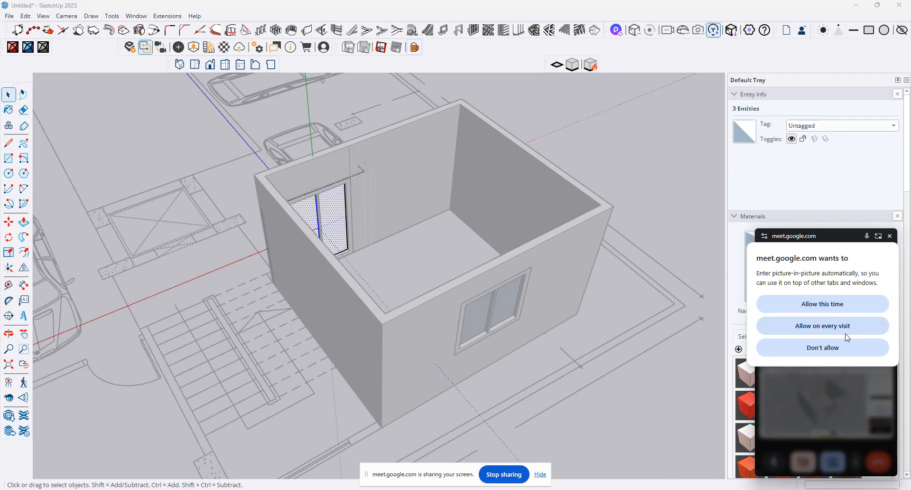
pyautogui.click(846, 307)
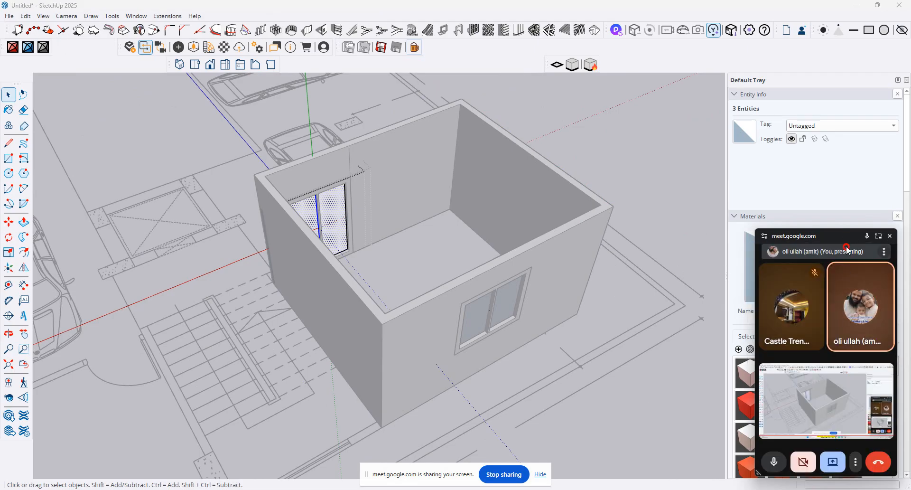
pyautogui.moveTo(847, 247); pyautogui.dragTo(840, 488)
pyautogui.click(853, 350)
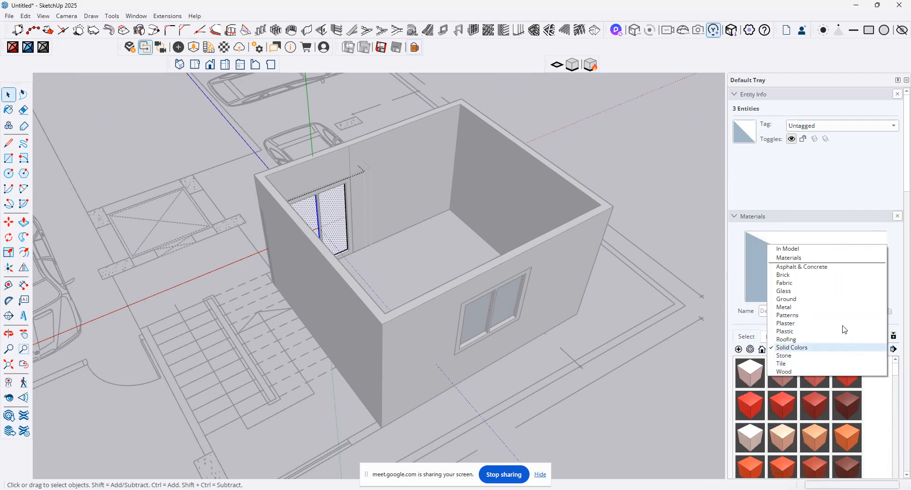
pyautogui.click(829, 291)
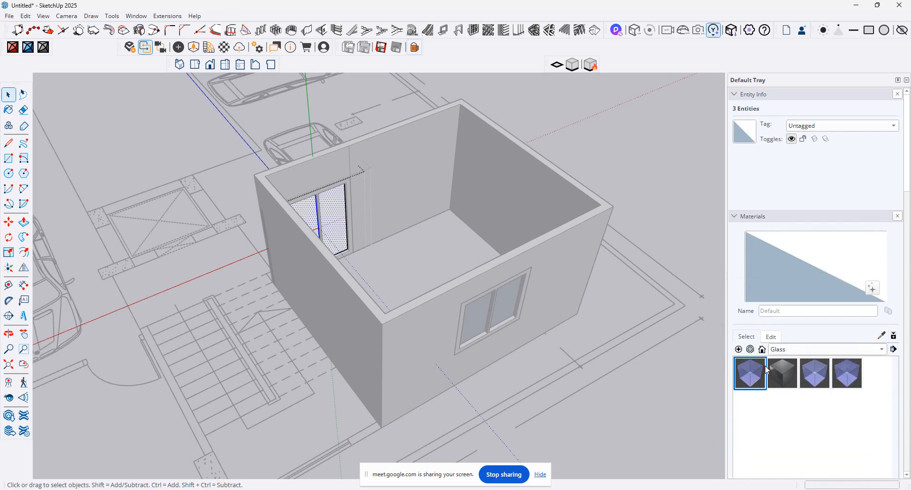
pyautogui.click(750, 372)
pyautogui.click(341, 222)
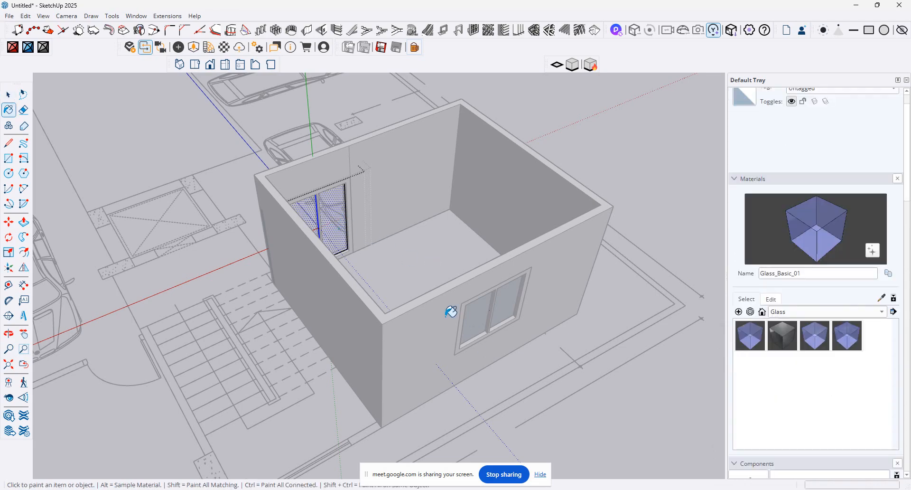
pyautogui.click(8, 94)
pyautogui.click(659, 290)
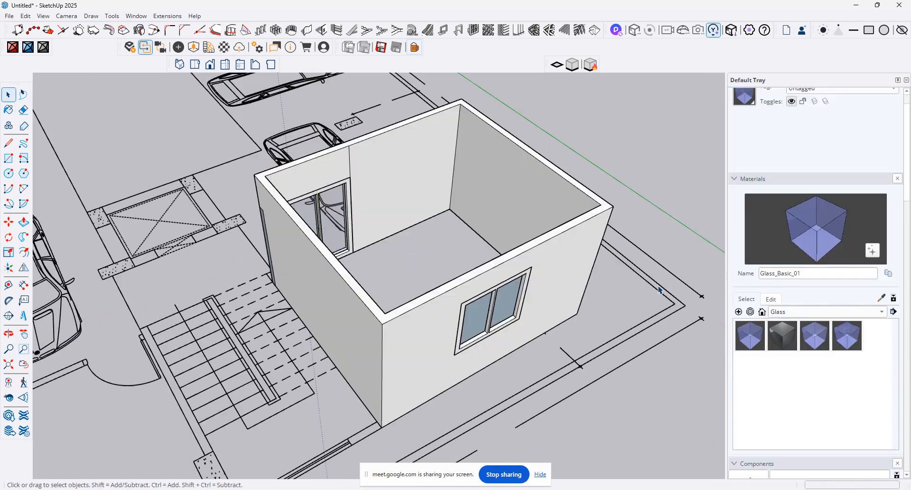
# Inside the window frame group, draw an upright rectangle about 9' 7" by 11' 9" in the empty area beside the room.
pyautogui.click(513, 322)
pyautogui.doubleClick(504, 314)
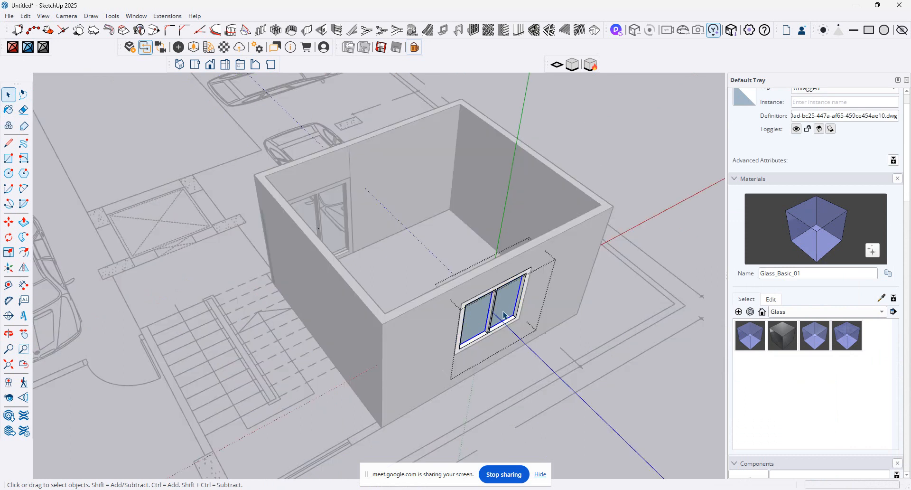
pyautogui.click(8, 158)
pyautogui.scroll(-3, 218, 179)
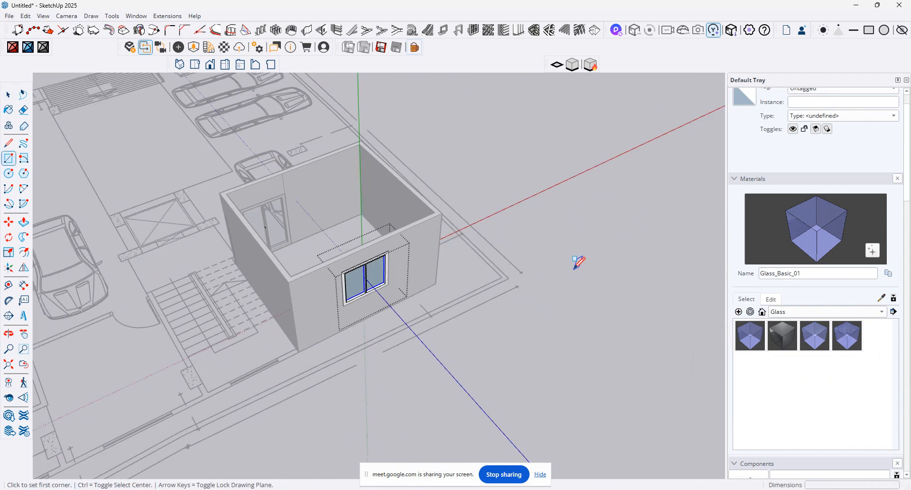
pyautogui.press('space')
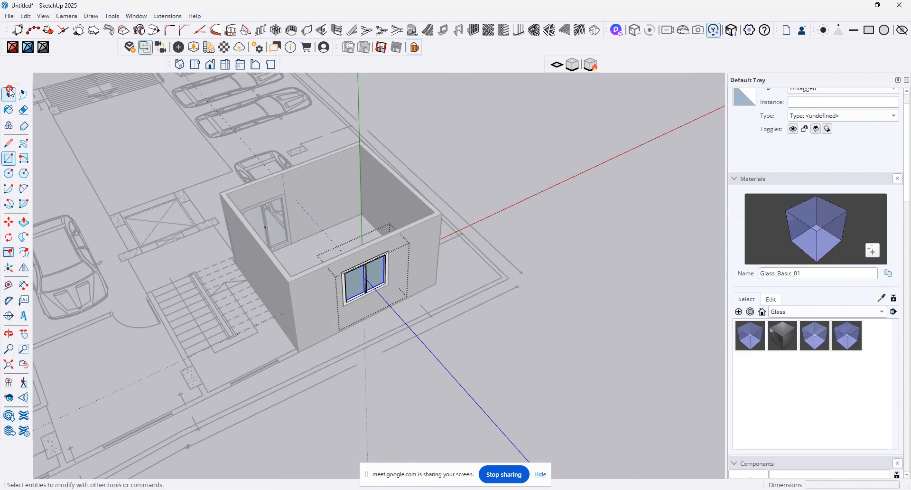
pyautogui.click(8, 158)
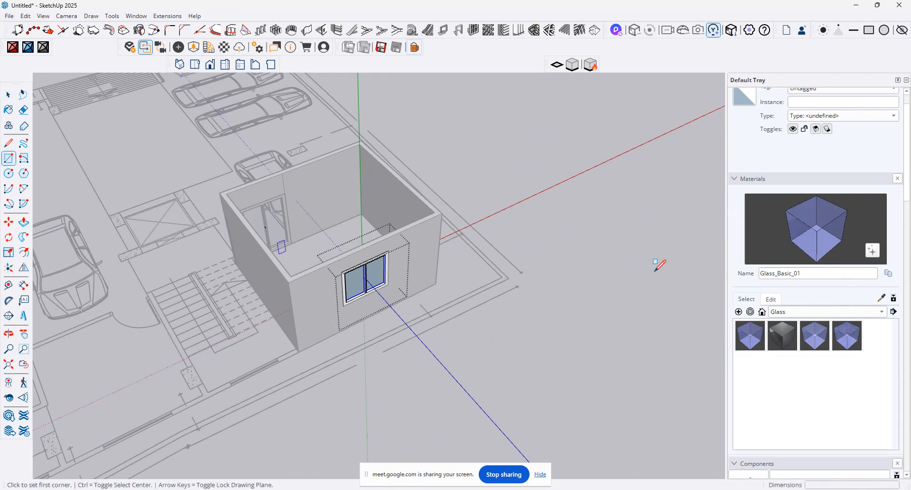
pyautogui.click(583, 237)
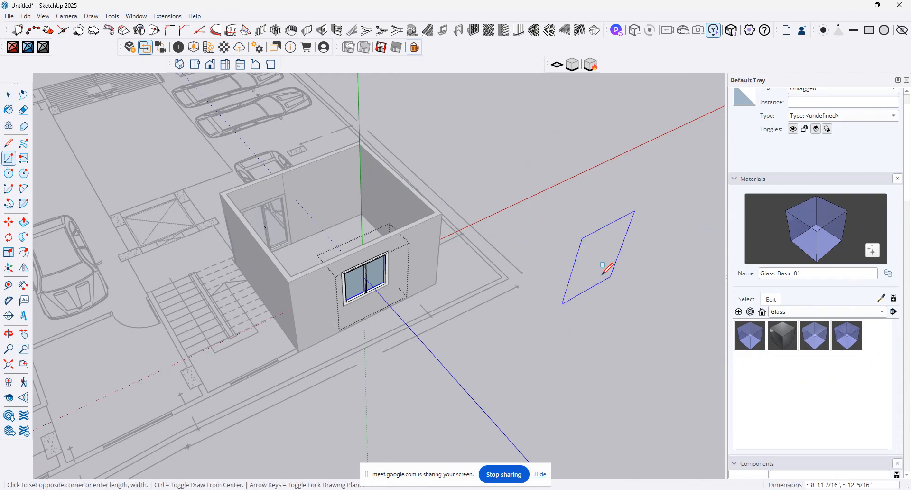
pyautogui.click(622, 271)
pyautogui.press('l')
pyautogui.press('space')
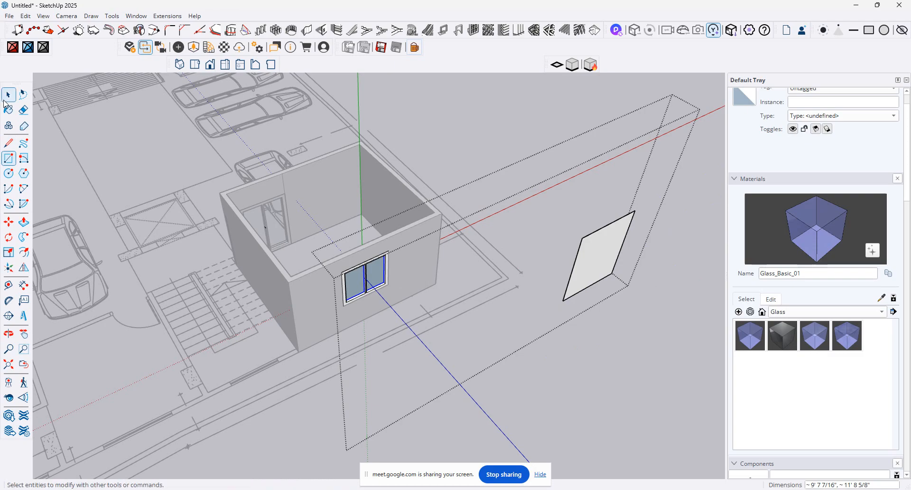
pyautogui.click(604, 266)
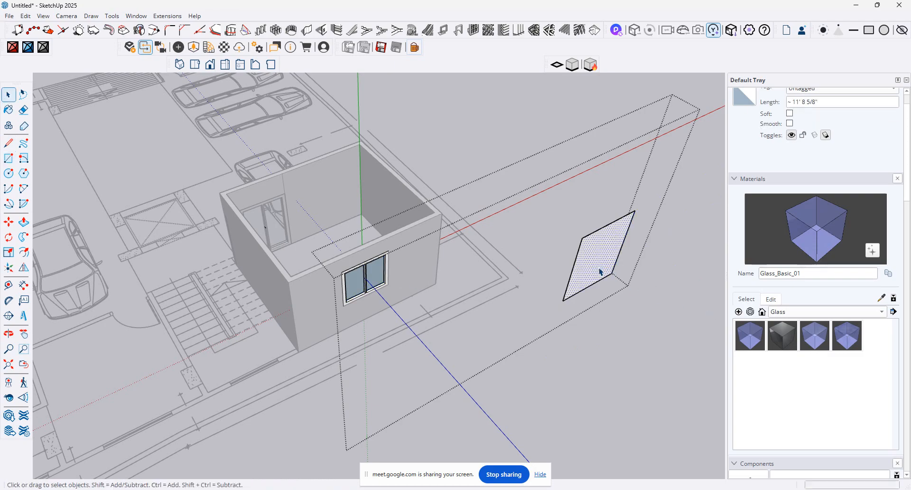
pyautogui.click(475, 31)
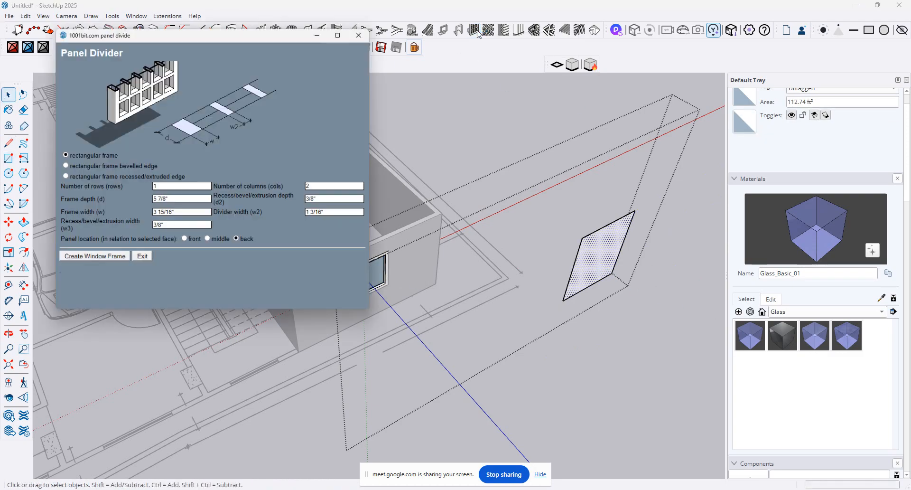
pyautogui.doubleClick(163, 187)
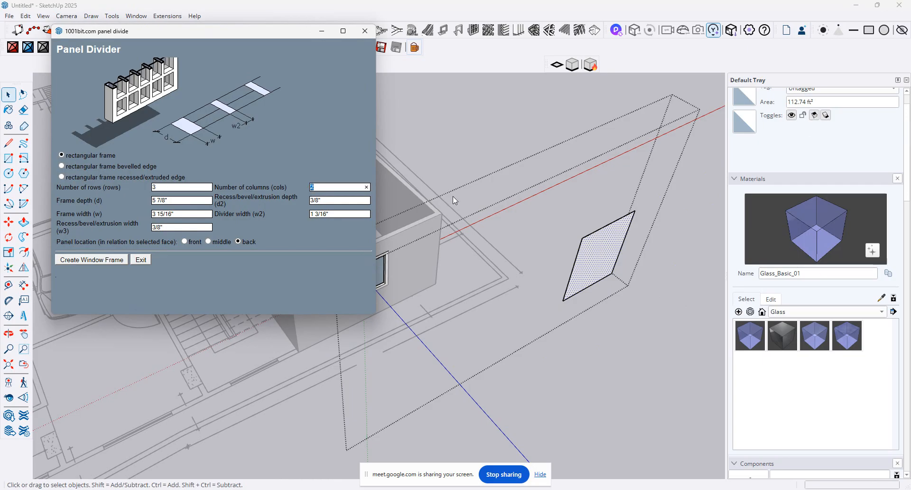
pyautogui.write('3')
pyautogui.click(141, 261)
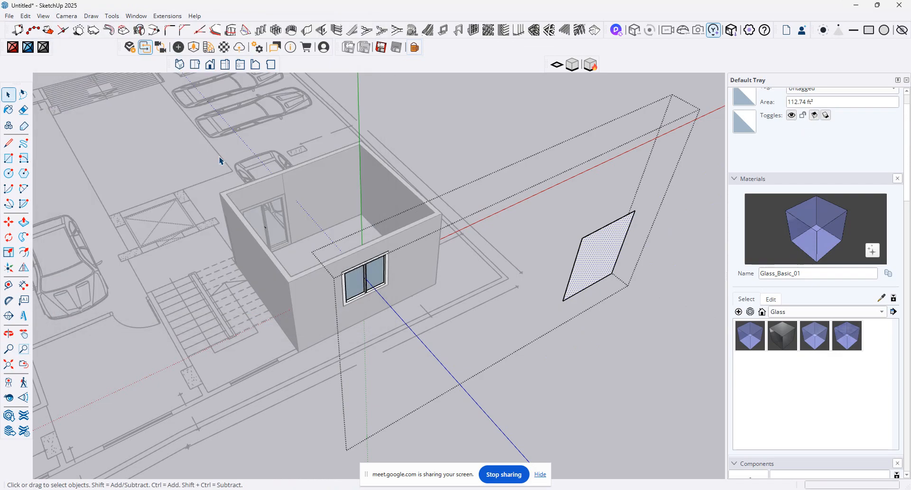
# Create a rectangular Panel Divider frame with 1 row and 2 columns on the freestanding rectangle.
pyautogui.click(473, 33)
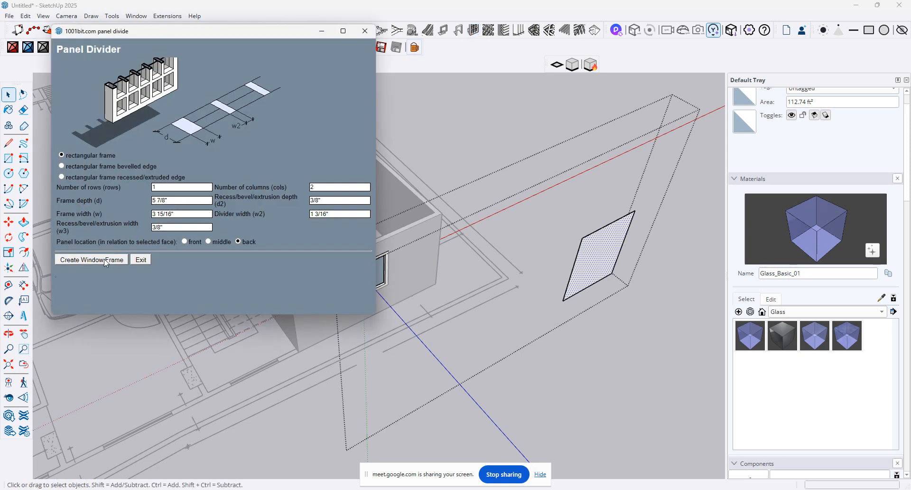
pyautogui.click(105, 261)
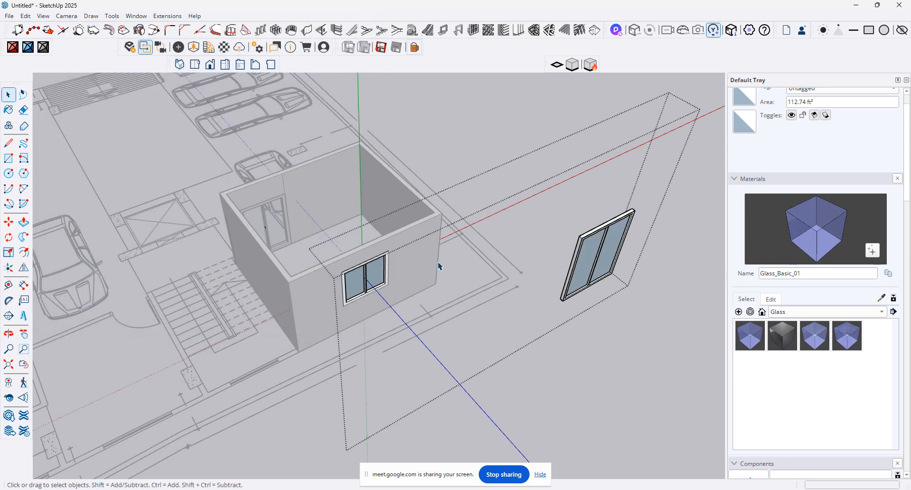
# Undo the two-pane frame created on the freestanding rectangle.
pyautogui.click(604, 274)
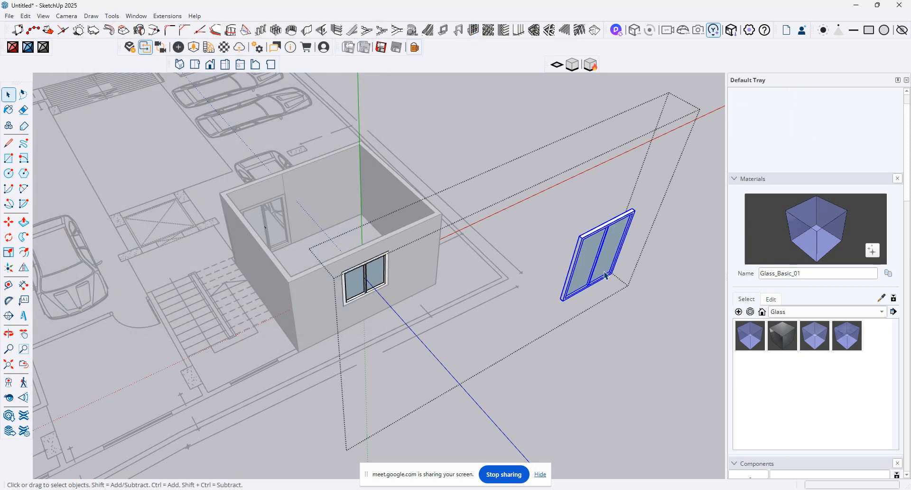
pyautogui.click(469, 33)
pyautogui.doubleClick(162, 187)
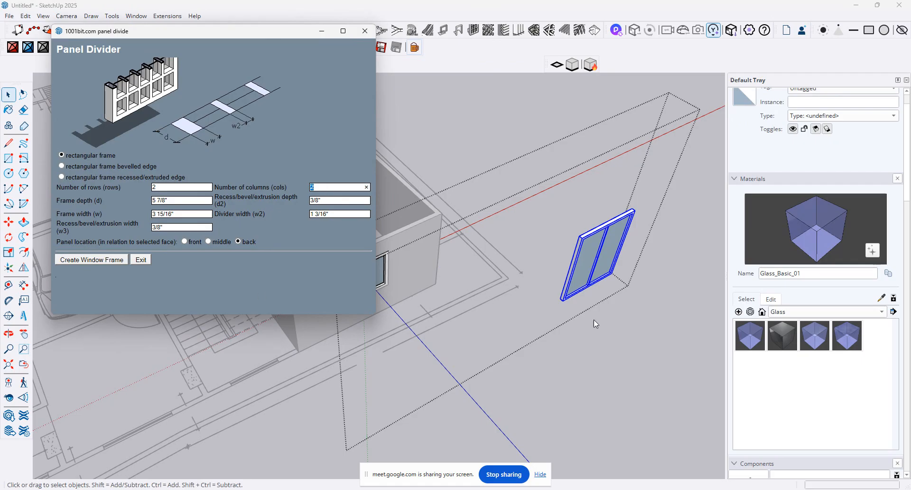
pyautogui.click(639, 314)
pyautogui.click(140, 260)
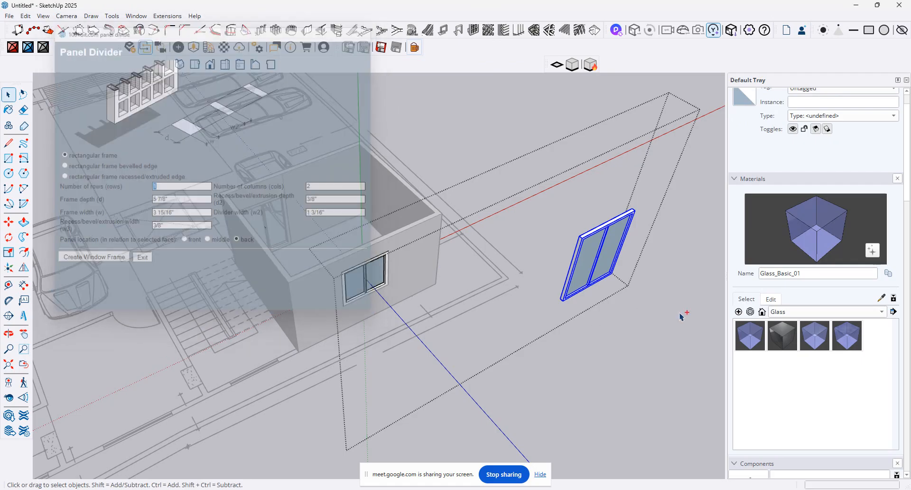
pyautogui.hotkey('ctrl', 'z')
# Create a rectangular Panel Divider frame with 2 rows and 2 columns on the freestanding rectangle's face.
pyautogui.click(590, 261)
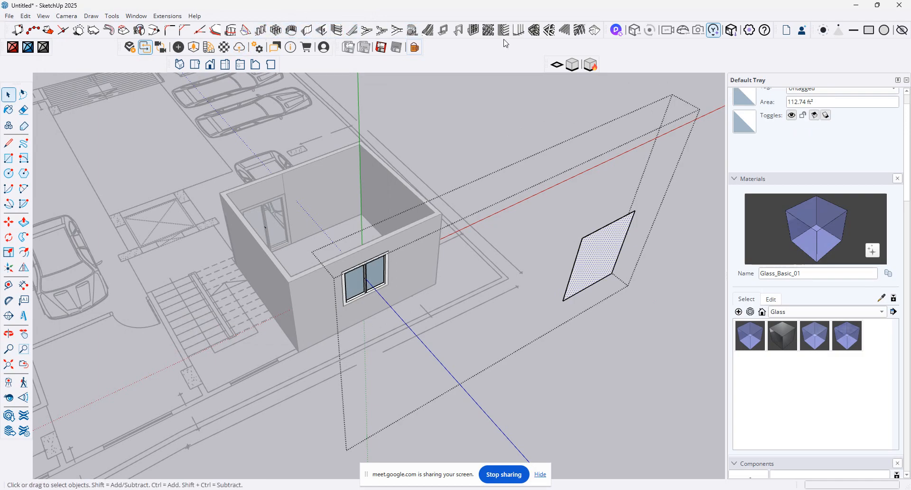
pyautogui.click(481, 33)
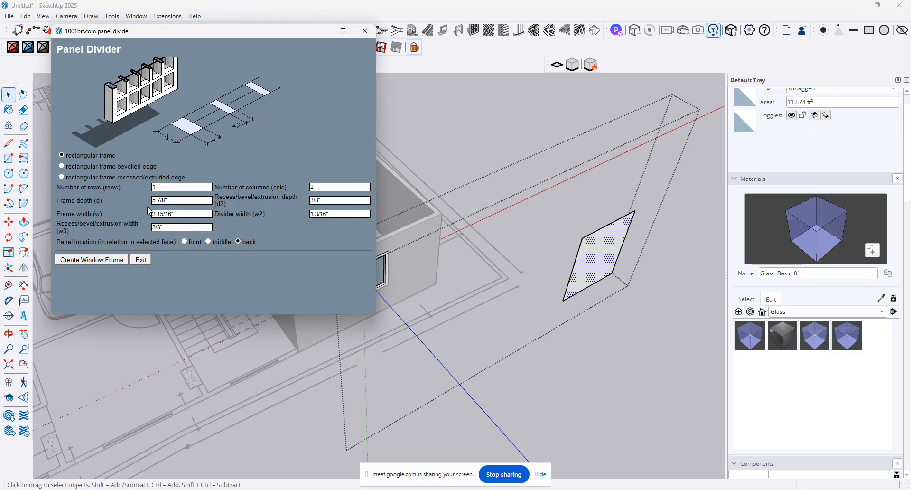
pyautogui.doubleClick(162, 188)
pyautogui.click(123, 261)
pyautogui.moveTo(636, 248); pyautogui.dragTo(467, 158, button='middle')
pyautogui.scroll(-2, 513, 316)
# Delete the four-pane frame from the freestanding rectangle and exit the window frame group.
pyautogui.click(611, 350)
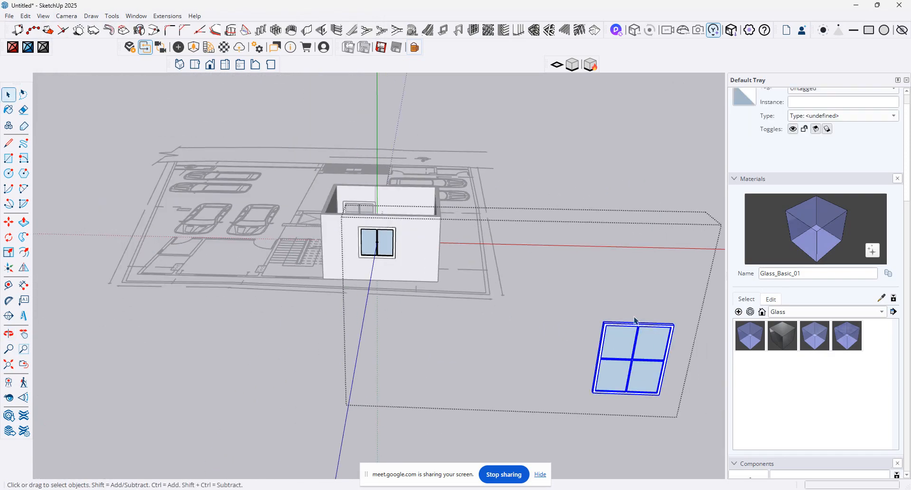
pyautogui.moveTo(637, 320); pyautogui.dragTo(651, 383, button='middle')
pyautogui.press('Delete')
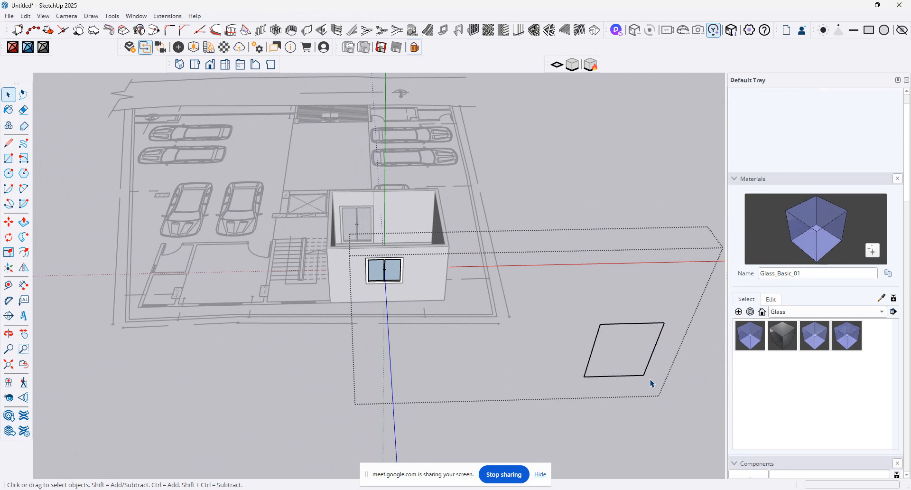
pyautogui.click(590, 147)
# Build a left-to-right two-flight staircase (Build Staircase 2) with 10 risers per flight and 5 7/8" risers, aligned along the plan's stair divider.
pyautogui.moveTo(437, 233); pyautogui.dragTo(484, 295, button='middle')
pyautogui.scroll(2, 339, 218)
pyautogui.scroll(2, 340, 220)
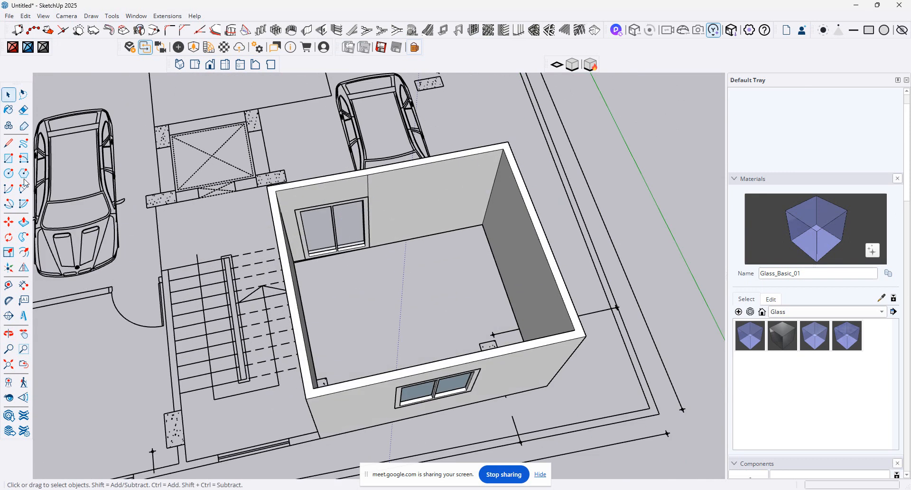
pyautogui.scroll(-3, 343, 253)
pyautogui.moveTo(344, 254); pyautogui.dragTo(495, 300, button='middle')
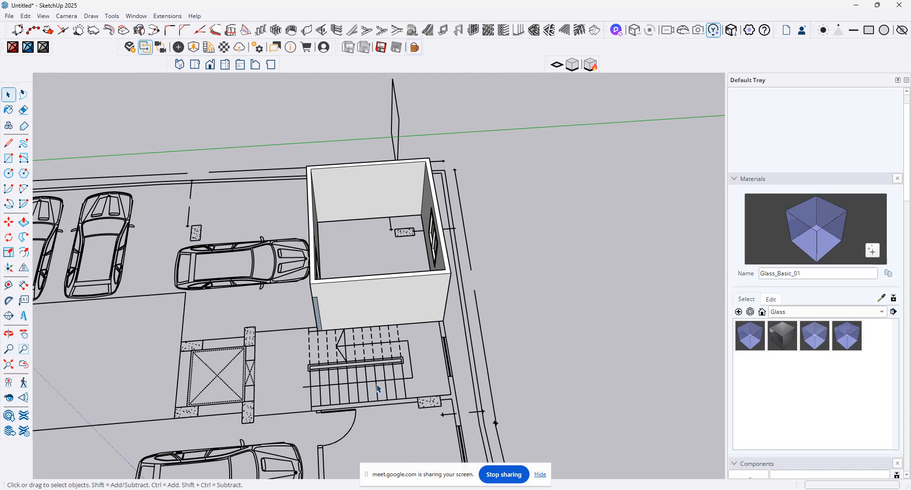
pyautogui.click(367, 30)
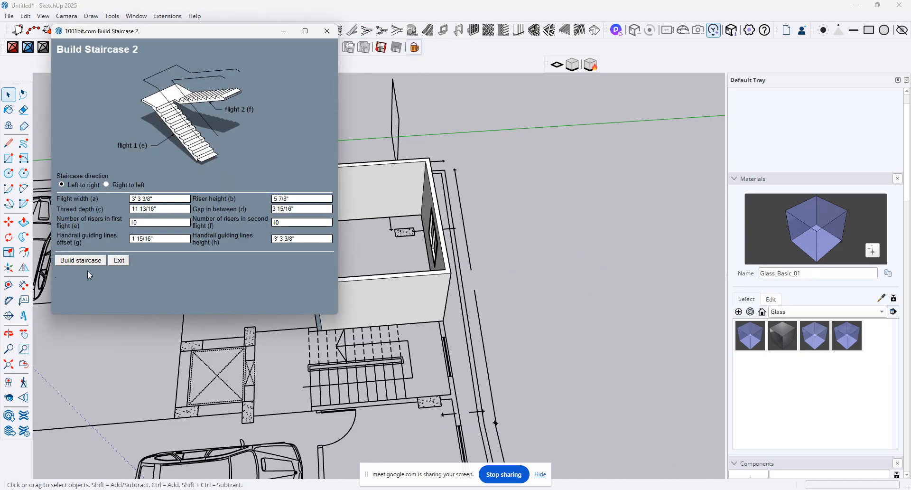
pyautogui.click(80, 260)
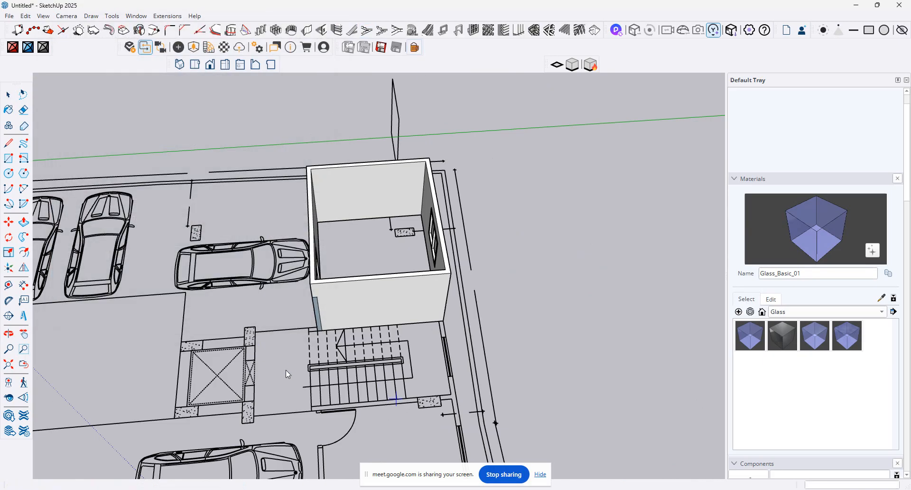
pyautogui.click(310, 366)
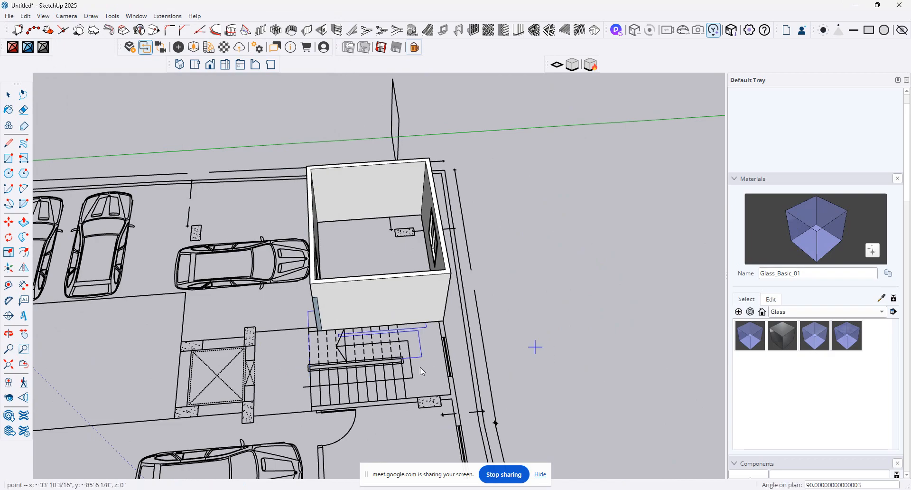
pyautogui.click(393, 360)
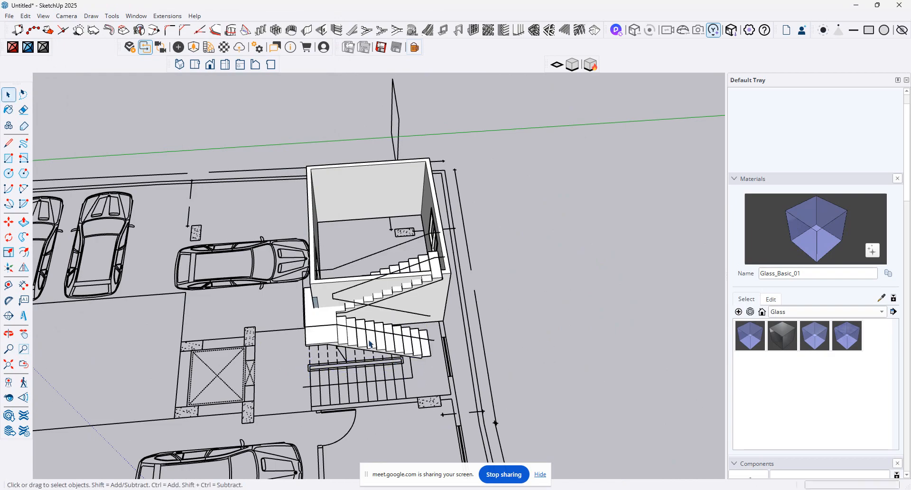
pyautogui.moveTo(369, 338); pyautogui.dragTo(569, 304, button='middle')
pyautogui.click(420, 315)
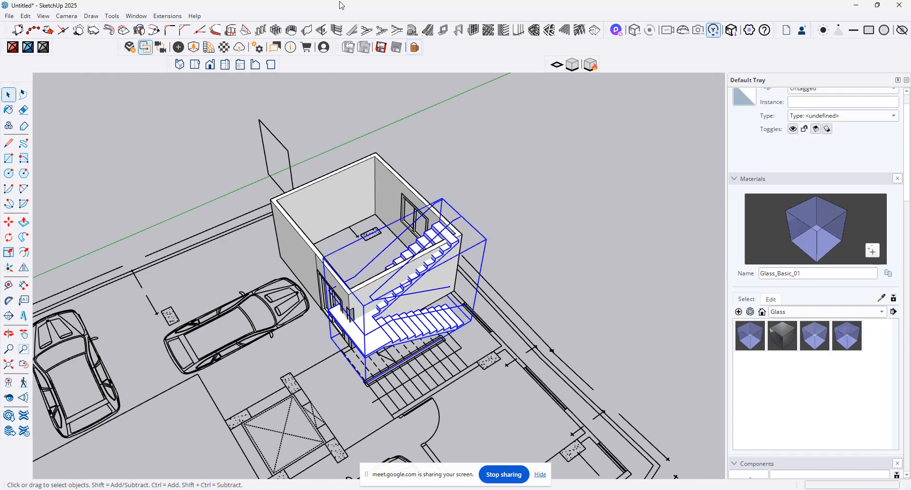
# Move the staircase about 2' 5" away from the room's wall and clear the selection.
pyautogui.click(372, 37)
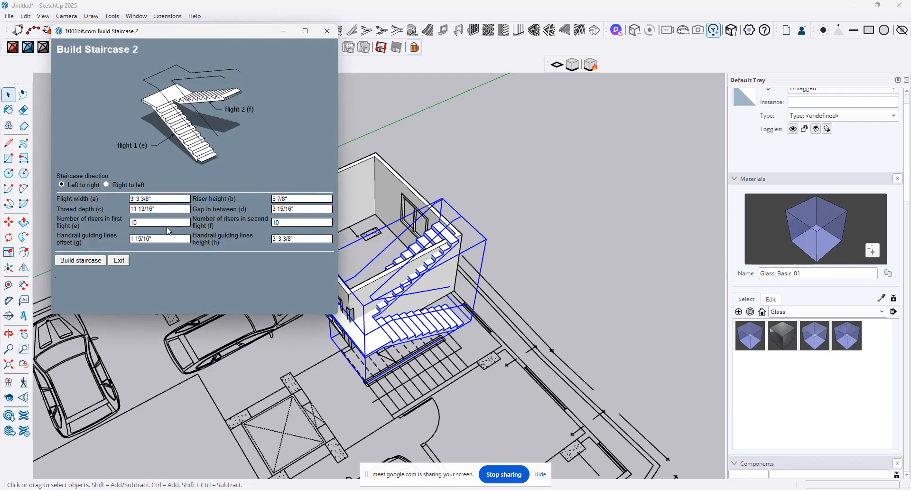
pyautogui.click(327, 31)
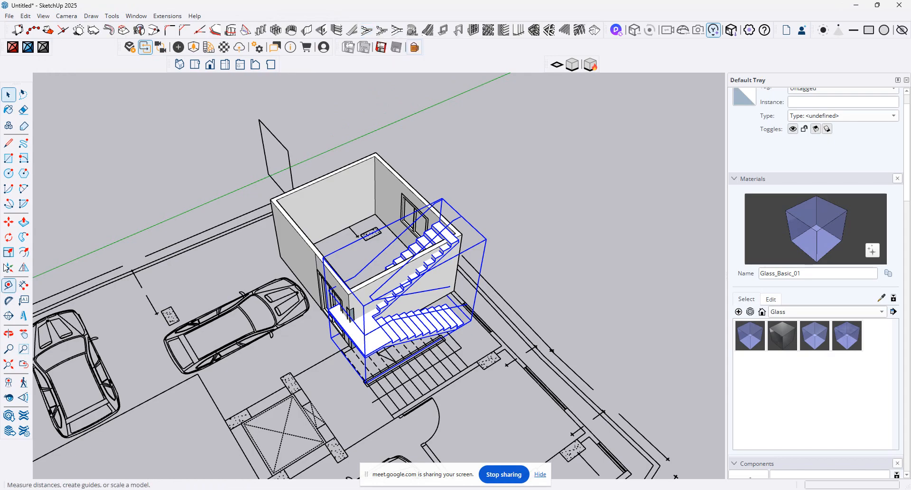
pyautogui.press('m')
pyautogui.moveTo(396, 359); pyautogui.dragTo(413, 379)
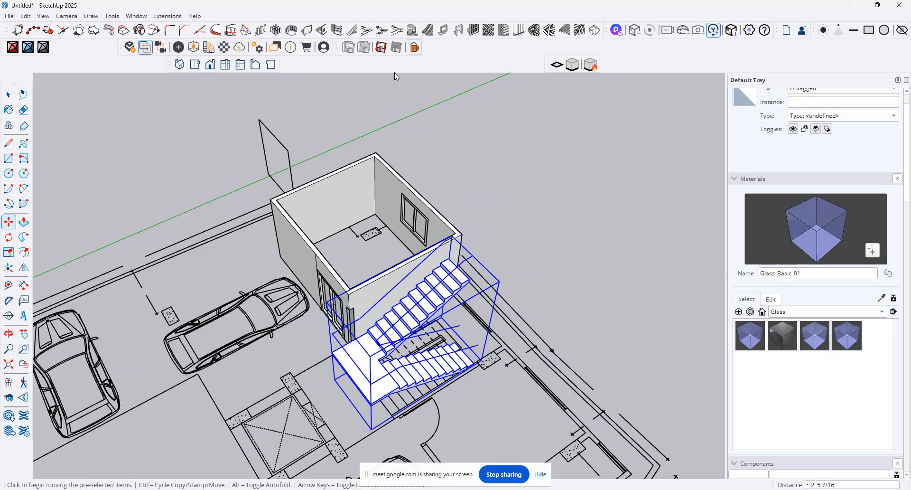
pyautogui.moveTo(508, 255); pyautogui.dragTo(523, 298, button='middle')
pyautogui.click(9, 94)
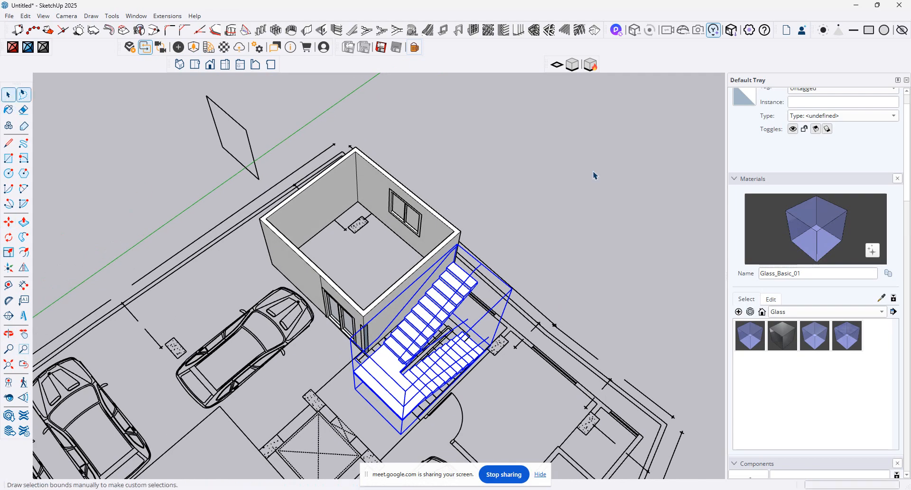
pyautogui.click(576, 304)
pyautogui.moveTo(577, 303); pyautogui.dragTo(303, 171, button='middle')
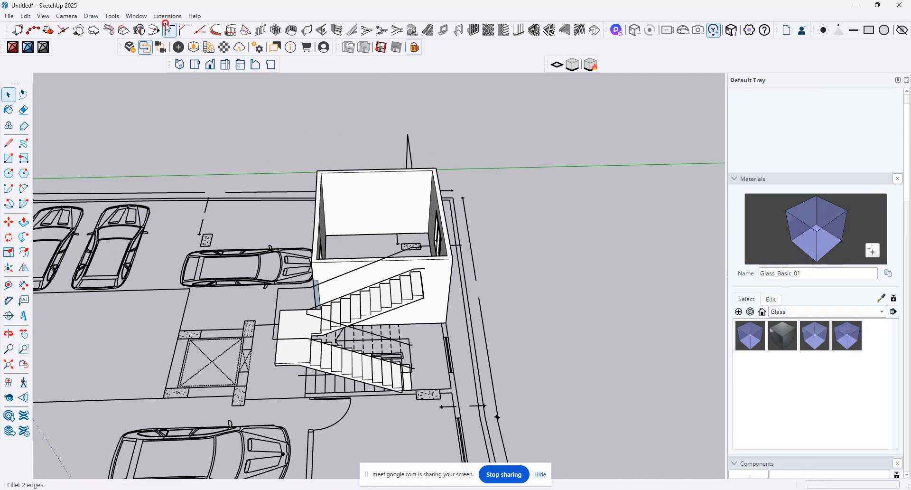
# Open the MAJ Rail extension and compare the previews of its rail types.
pyautogui.click(167, 15)
pyautogui.moveTo(224, 116)
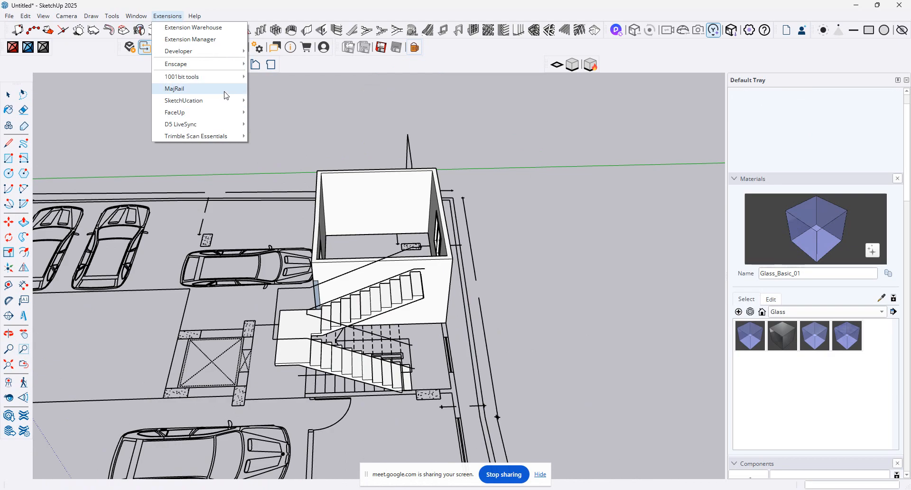
pyautogui.click(226, 95)
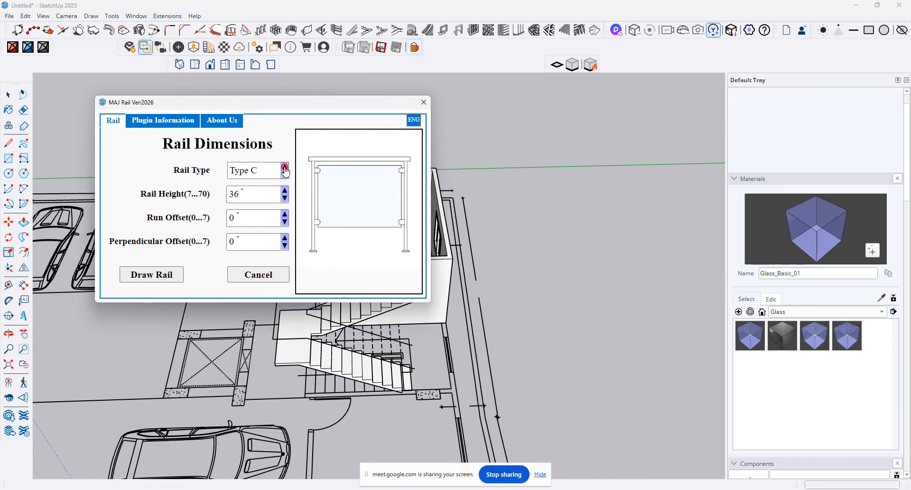
pyautogui.click(285, 175)
pyautogui.click(285, 175)
pyautogui.click(285, 174)
pyautogui.click(285, 174)
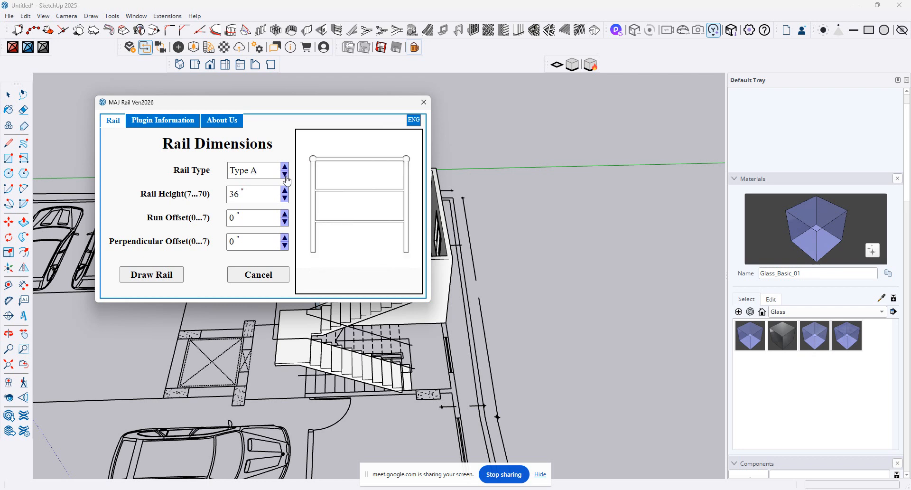
pyautogui.click(285, 174)
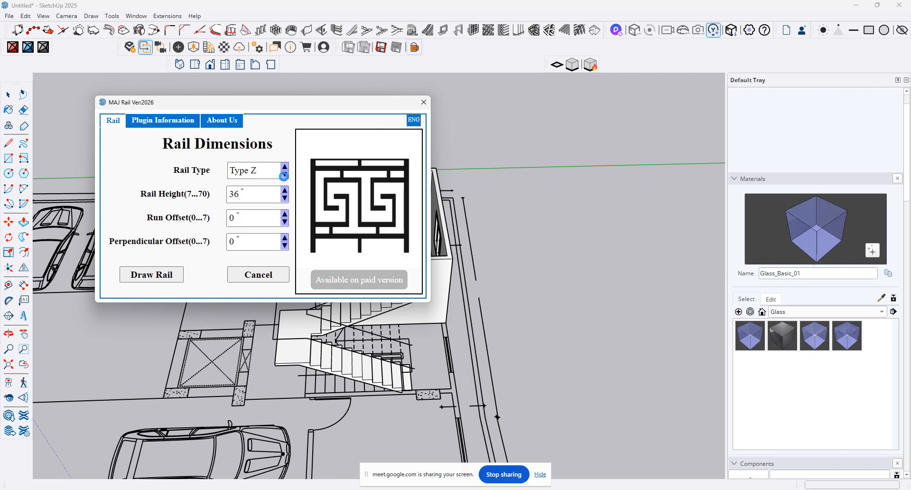
pyautogui.click(285, 167)
pyautogui.click(285, 167)
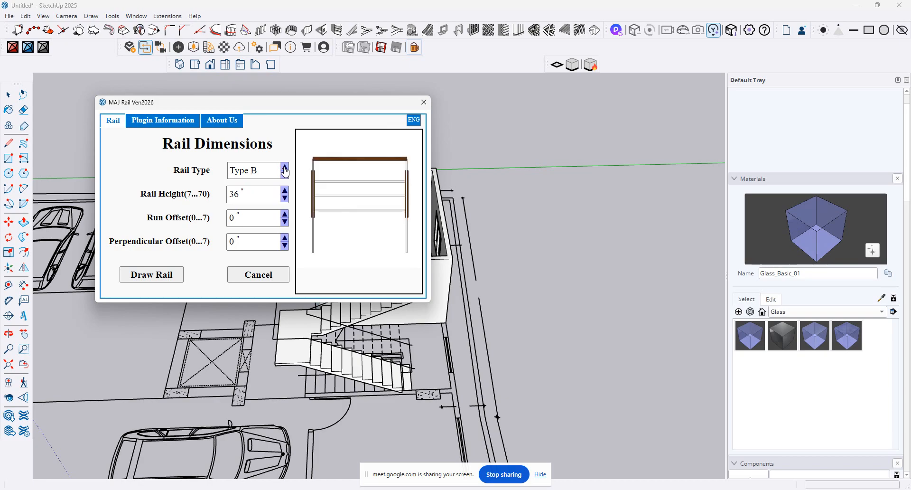
pyautogui.click(286, 175)
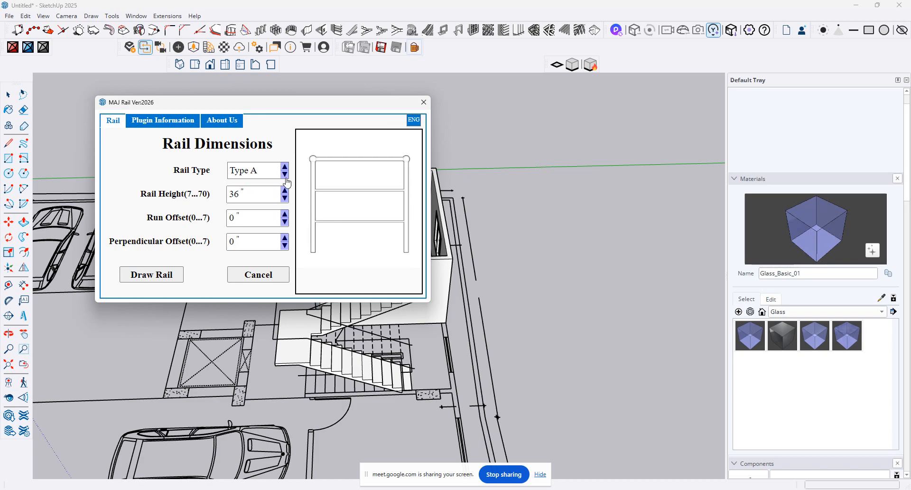
pyautogui.click(286, 176)
pyautogui.click(285, 176)
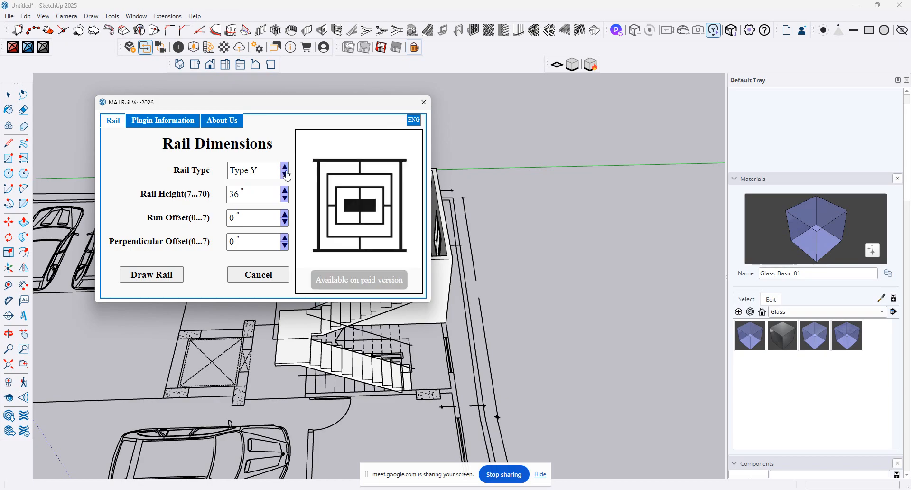
# Draw a 36" high Type C rail along the inner edges of both stair flights, with poles at their ends and midpoints.
pyautogui.click(286, 168)
pyautogui.click(285, 168)
pyautogui.click(286, 168)
pyautogui.click(285, 168)
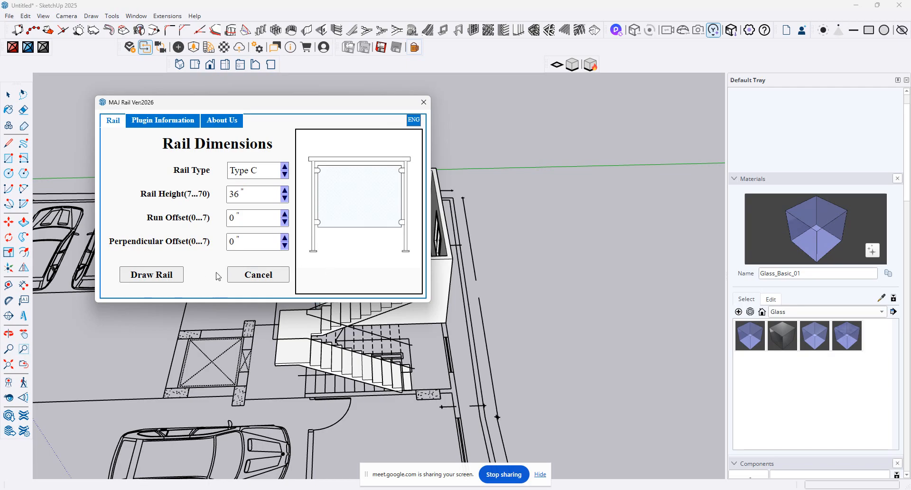
pyautogui.click(181, 274)
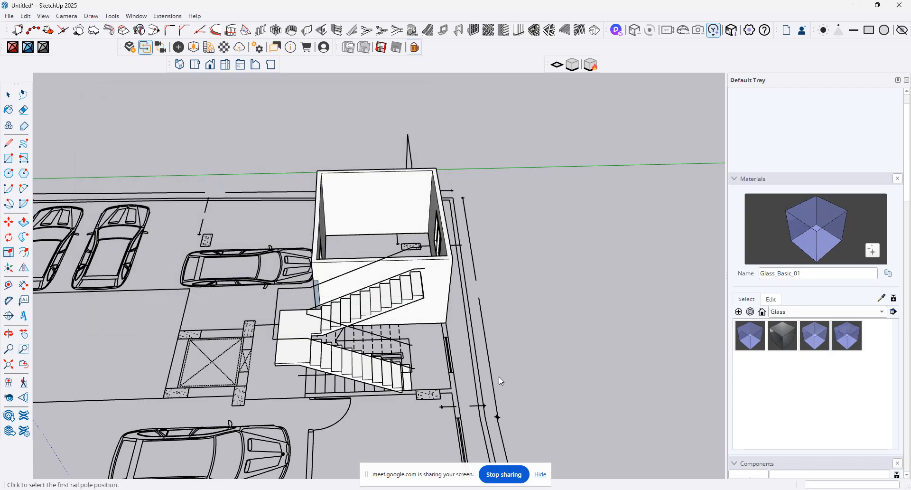
pyautogui.moveTo(500, 377); pyautogui.dragTo(263, 422, button='middle')
pyautogui.scroll(5, 327, 370)
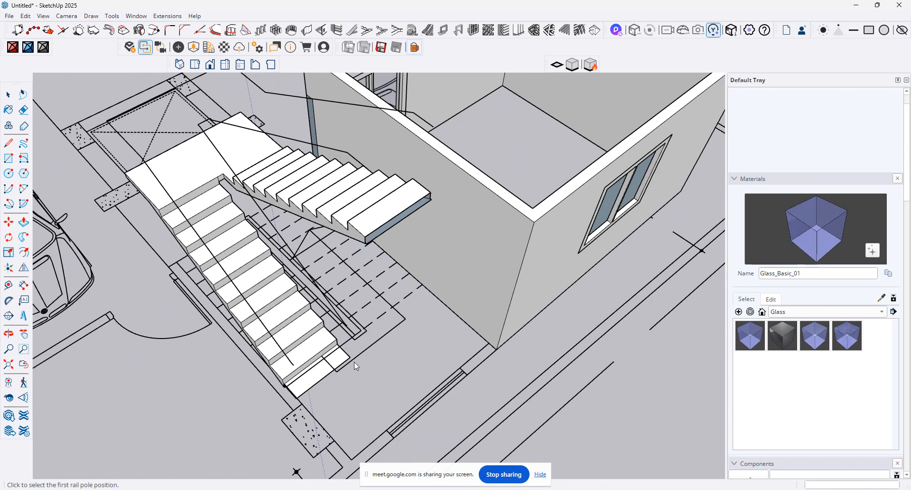
pyautogui.click(350, 357)
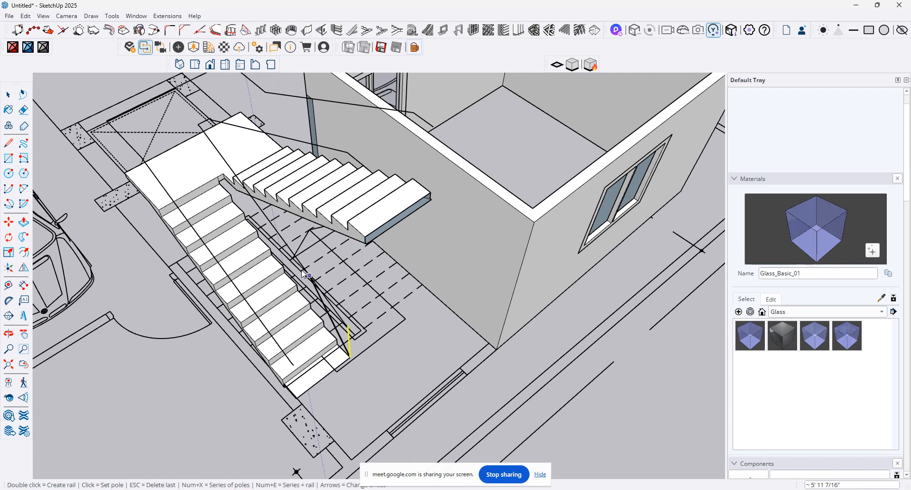
pyautogui.click(278, 261)
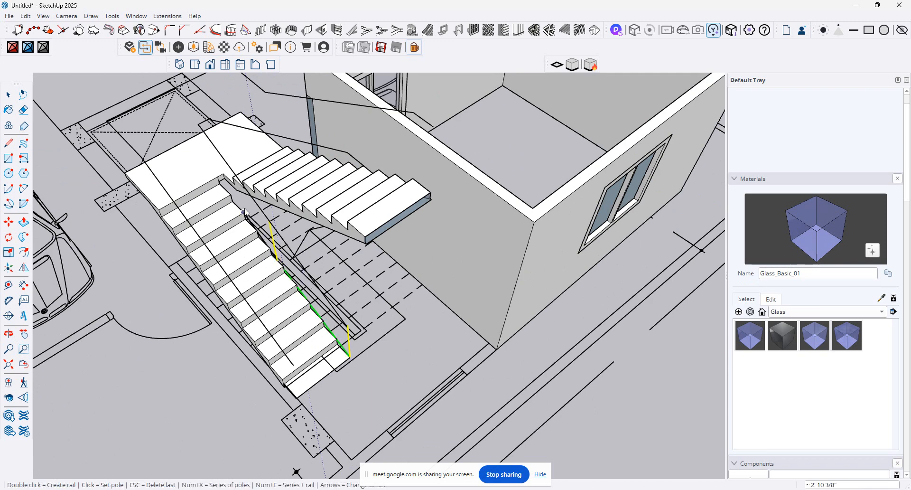
pyautogui.click(220, 177)
pyautogui.click(279, 194)
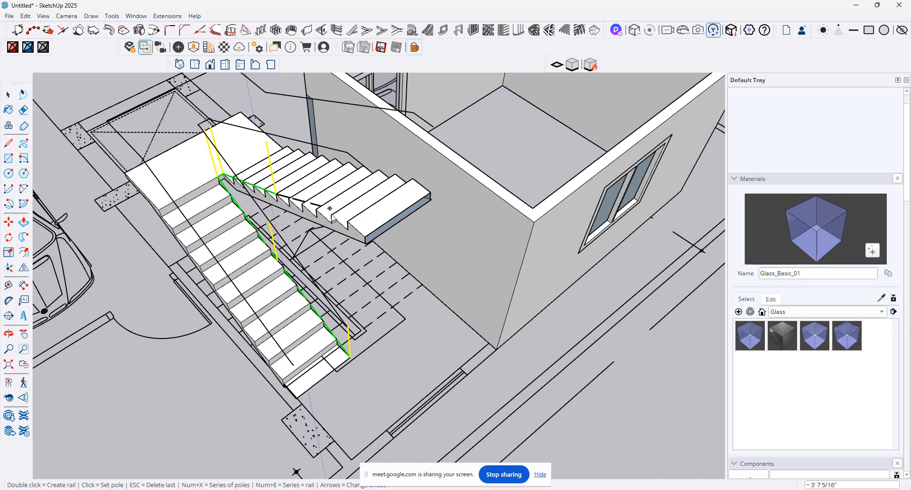
pyautogui.click(366, 236)
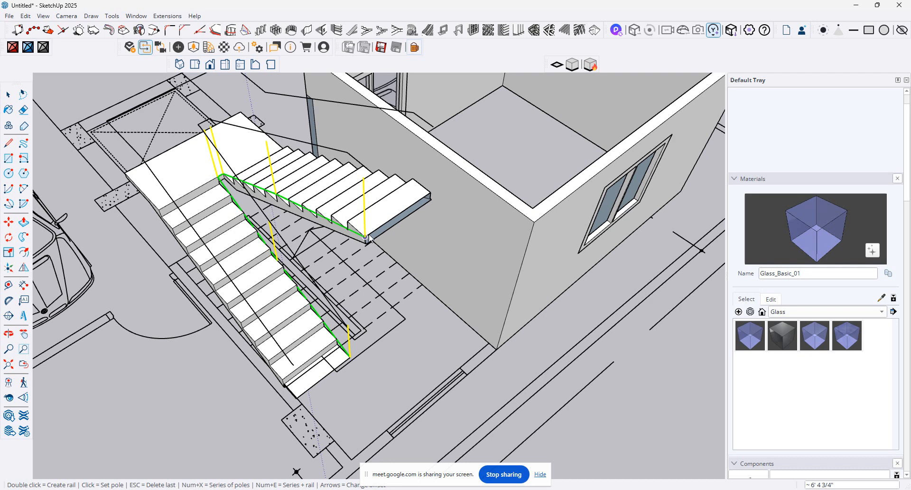
pyautogui.doubleClick(365, 236)
pyautogui.moveTo(417, 258); pyautogui.dragTo(904, 177, button='middle')
pyautogui.moveTo(501, 244); pyautogui.dragTo(503, 363, button='middle')
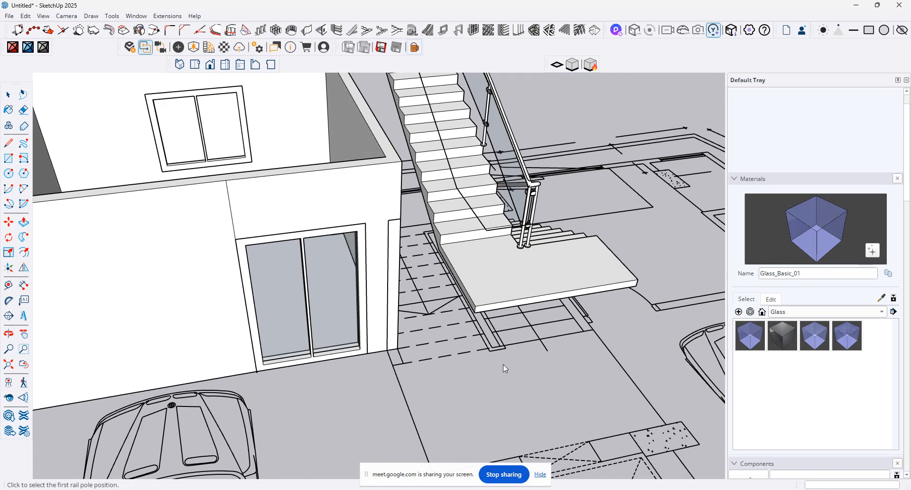
pyautogui.scroll(-4, 503, 364)
pyautogui.click(476, 171)
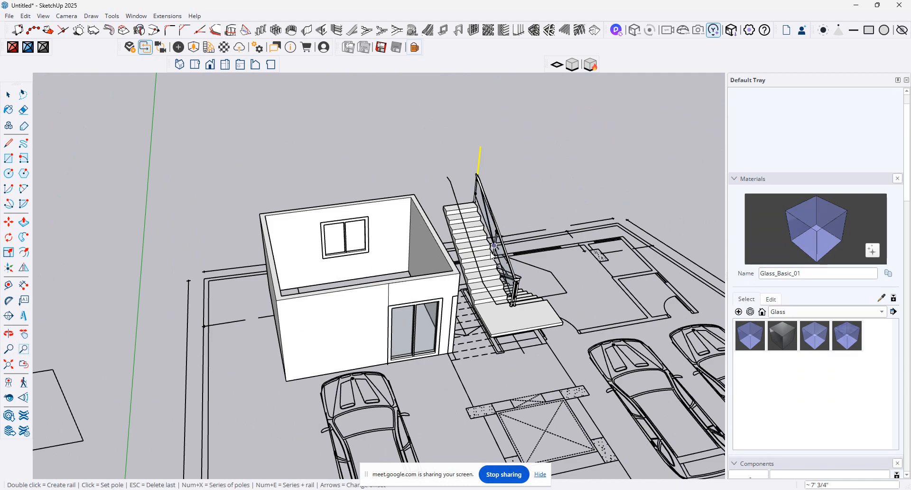
pyautogui.scroll(1, 477, 164)
pyautogui.press('space')
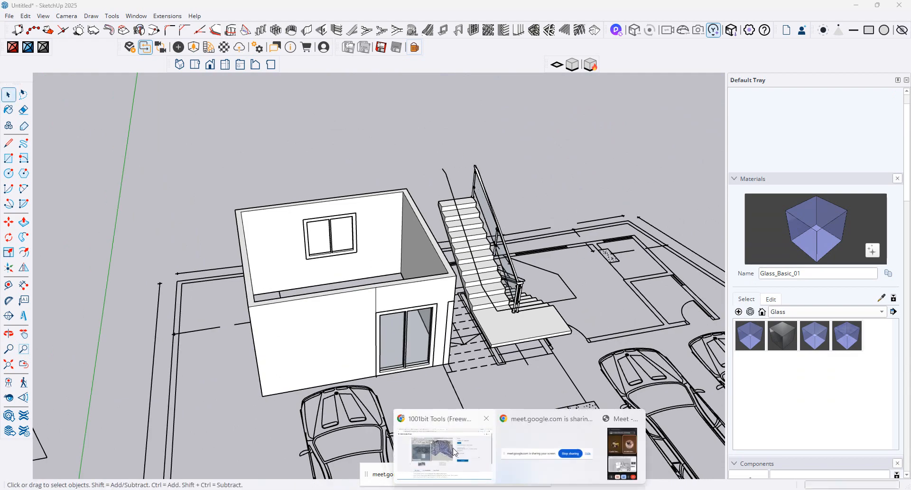
# Switch to Chrome, search the web for "maj rail" and open its SketchUp Extension Warehouse page.
pyautogui.click(459, 432)
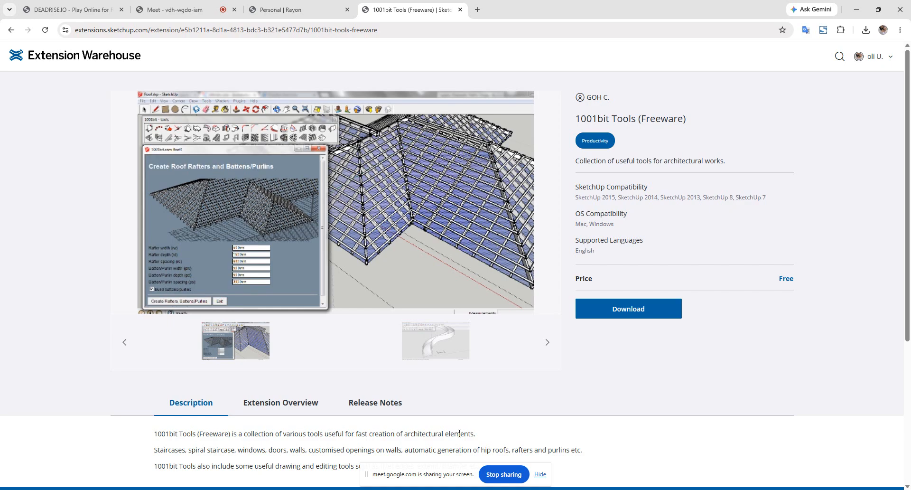
pyautogui.click(465, 30)
pyautogui.write('na')
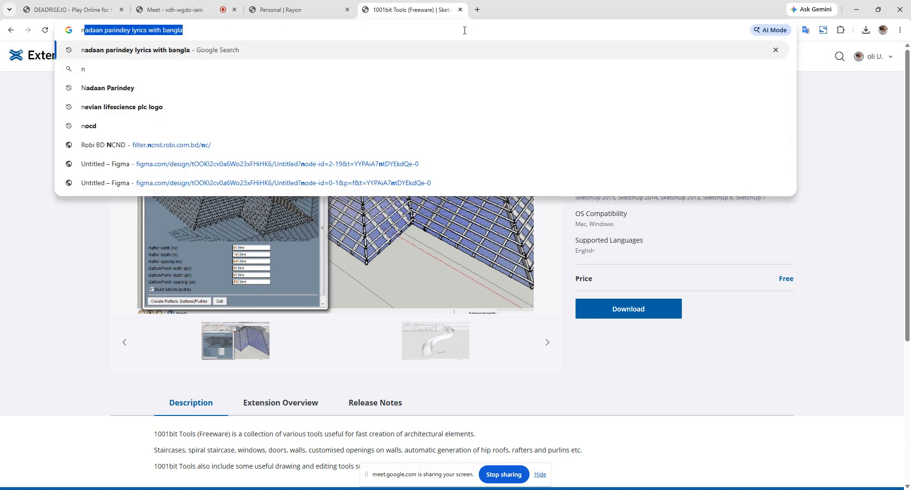
pyautogui.press('BackSpace')
pyautogui.press('BackSpace')
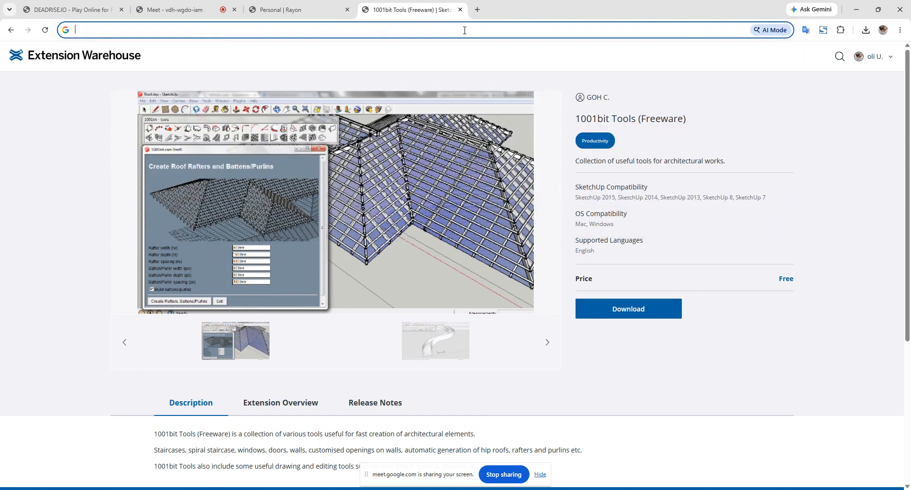
pyautogui.write('maj rail')
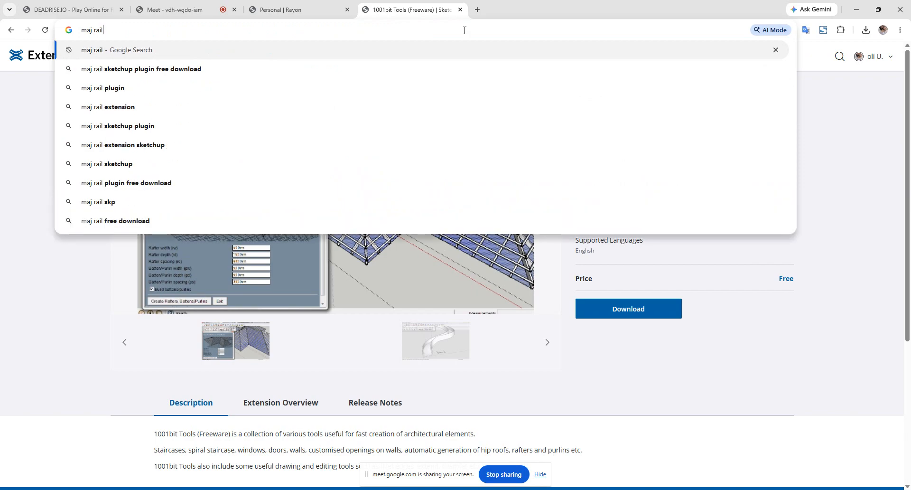
pyautogui.press('Return')
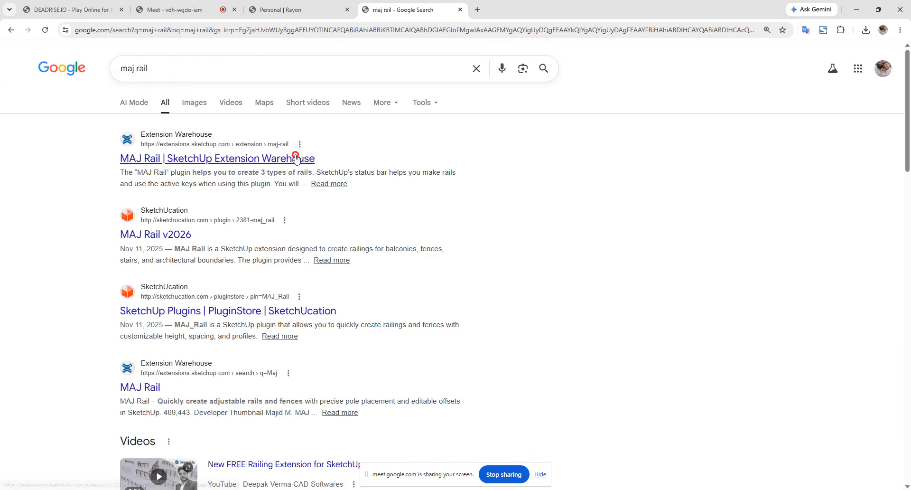
pyautogui.click(297, 158)
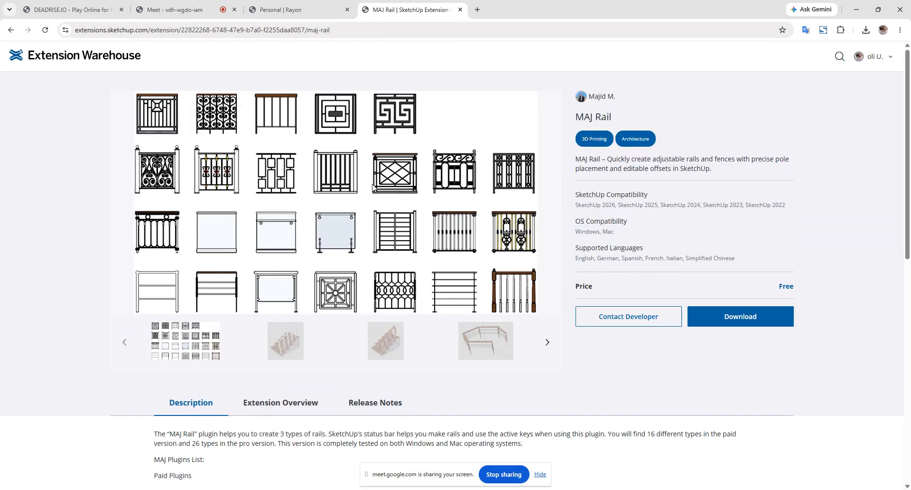
# Look over the MAJ Rail page and its developer's profile, returning to the extension page.
pyautogui.scroll(-2, 373, 187)
pyautogui.scroll(2, 610, 208)
pyautogui.click(602, 96)
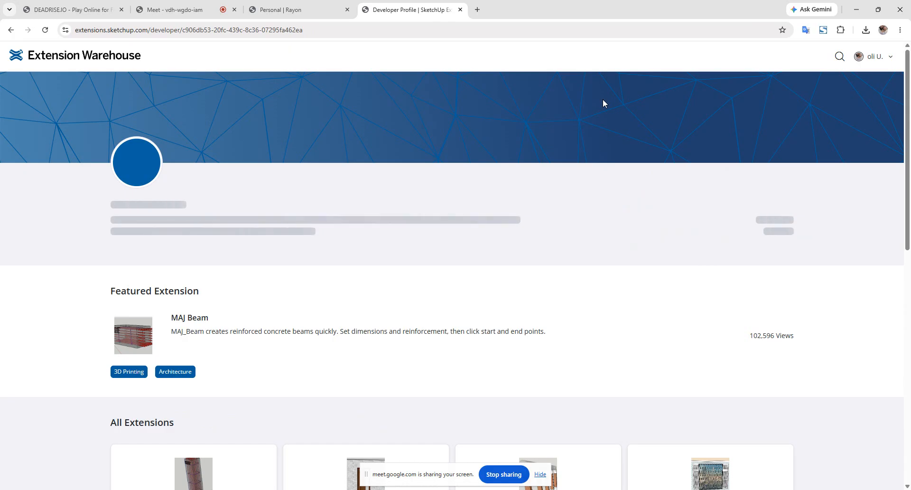
pyautogui.hotkey('alt', 'Left')
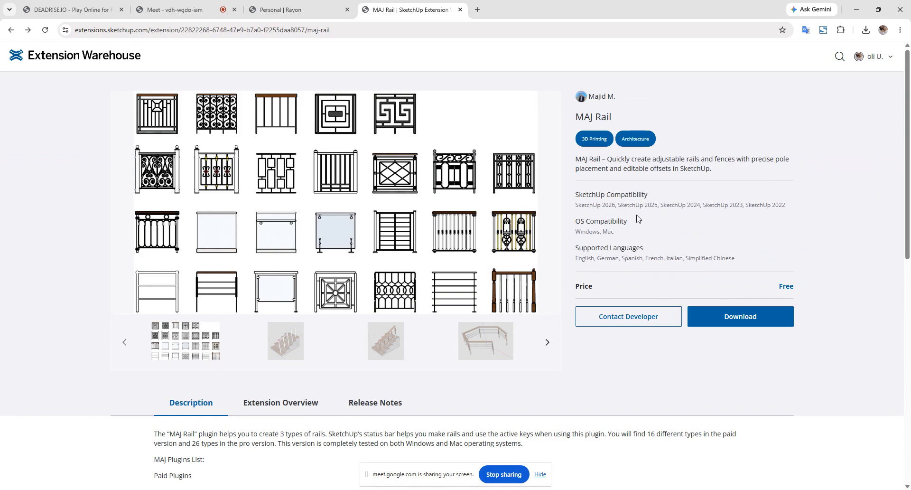
# Download the MAJ Rail extension and return to SketchUp.
pyautogui.click(750, 322)
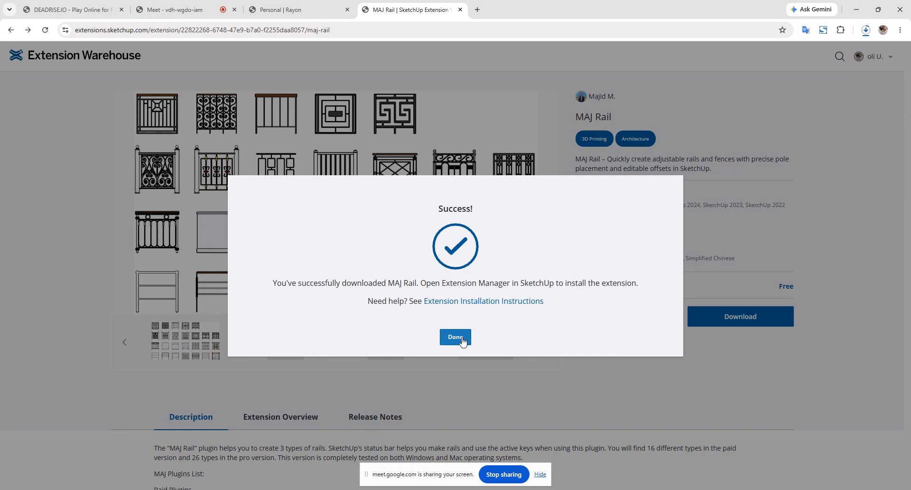
pyautogui.click(456, 337)
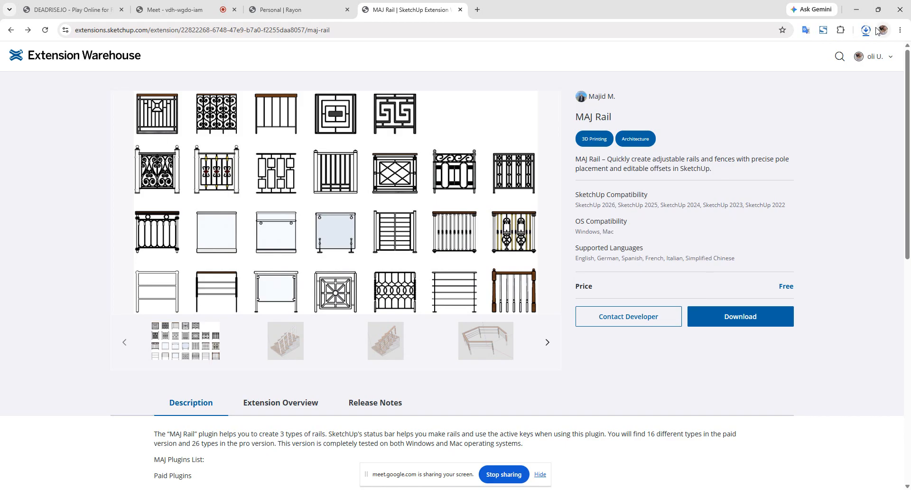
pyautogui.click(856, 9)
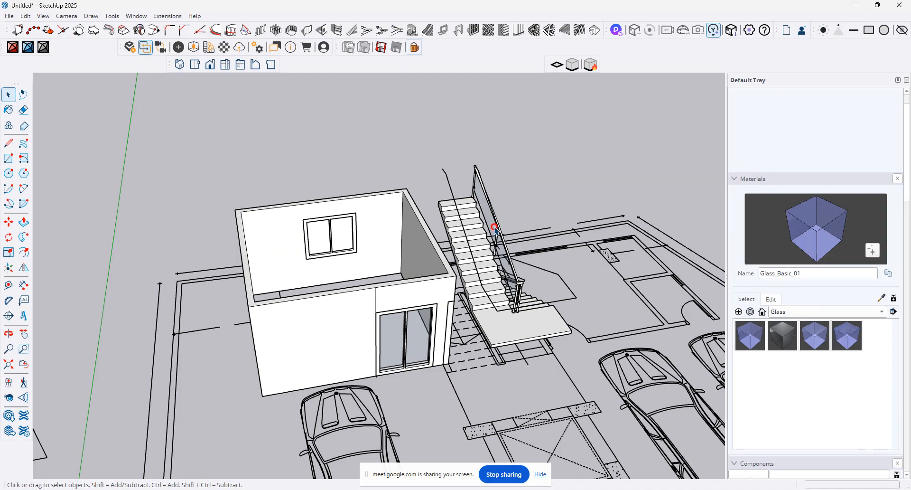
# Delete the glass rail from the staircase.
pyautogui.click(495, 230)
pyautogui.press('Delete')
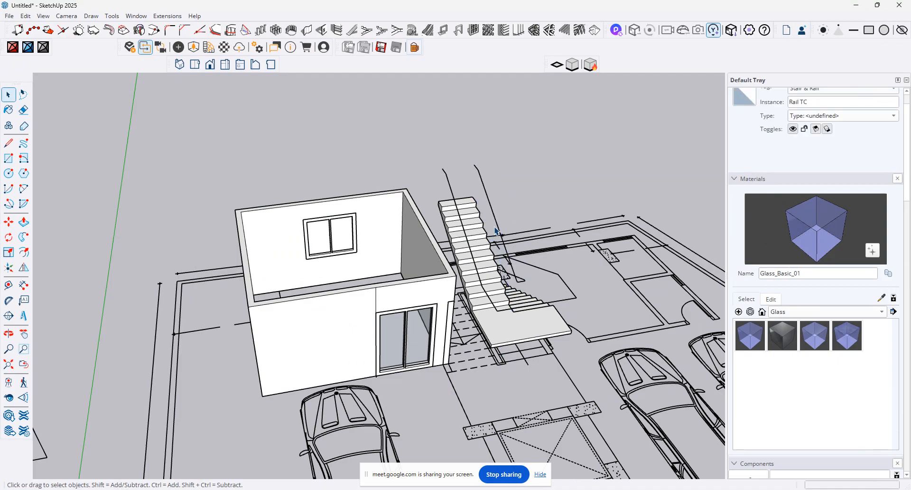
# Switch to Chrome to check the downloaded MAJ_Rail.rbz file, and return to SketchUp.
pyautogui.click(9, 16)
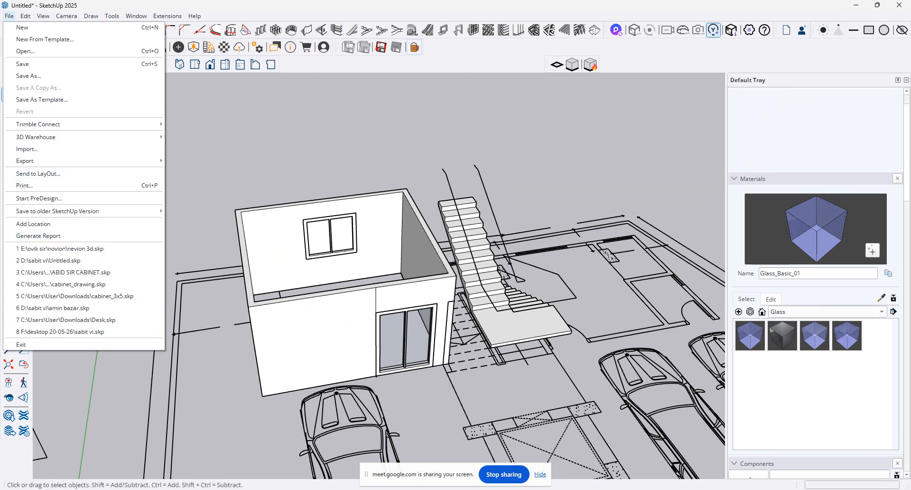
pyautogui.moveTo(561, 489)
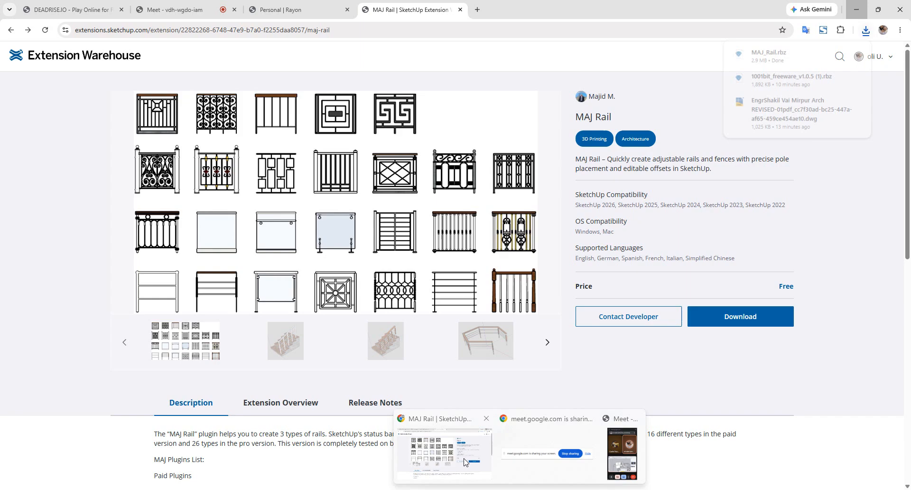
pyautogui.click(467, 462)
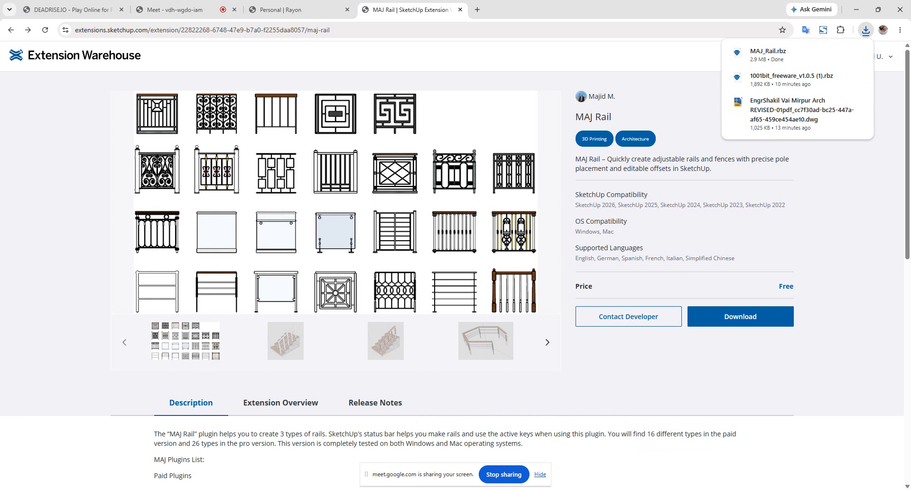
pyautogui.hotkey('alt', 'Tab')
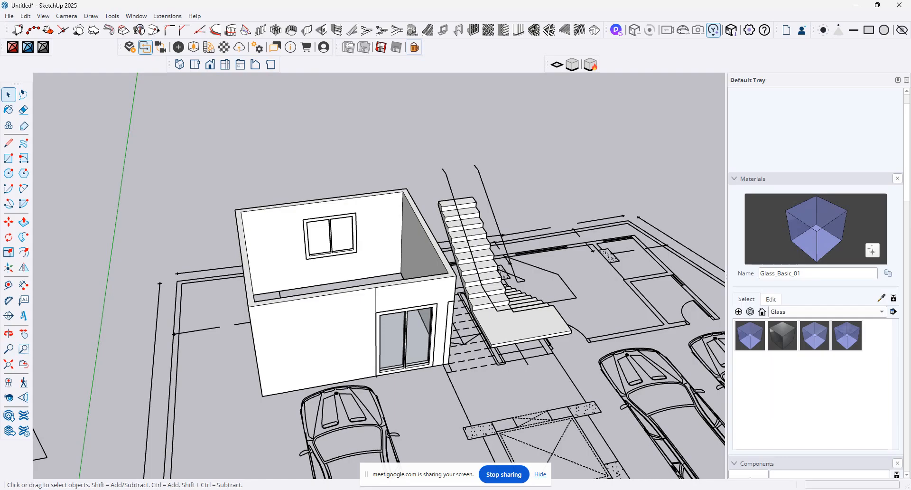
# Install the downloaded MAJ_Rail file through the Extension Manager, and close the manager.
pyautogui.click(9, 17)
pyautogui.moveTo(168, 16)
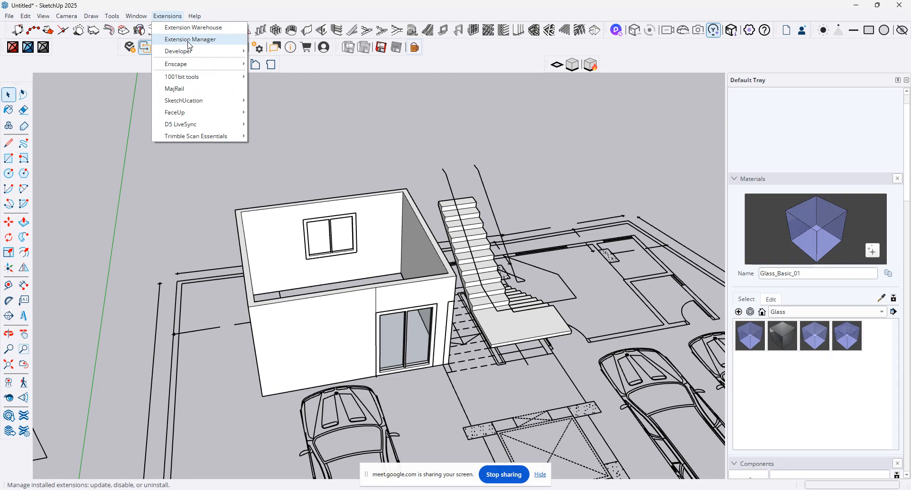
pyautogui.click(190, 40)
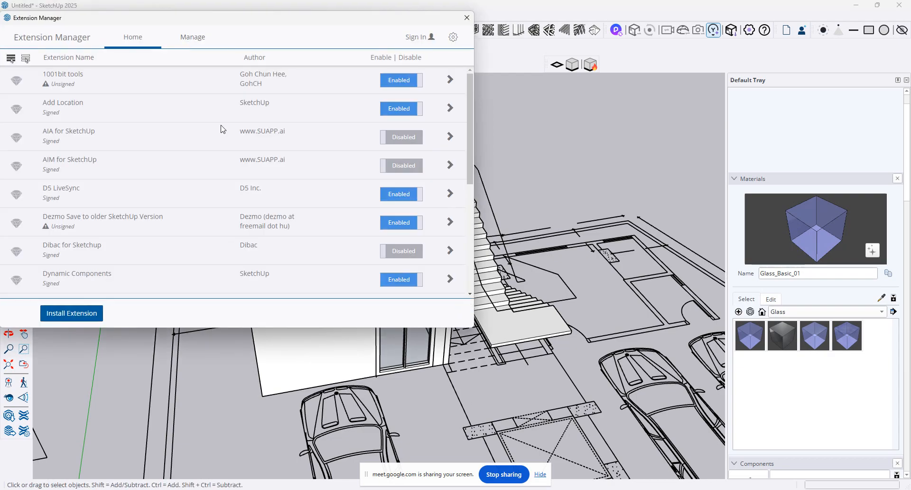
pyautogui.click(90, 314)
pyautogui.click(129, 185)
pyautogui.doubleClick(129, 185)
pyautogui.click(467, 17)
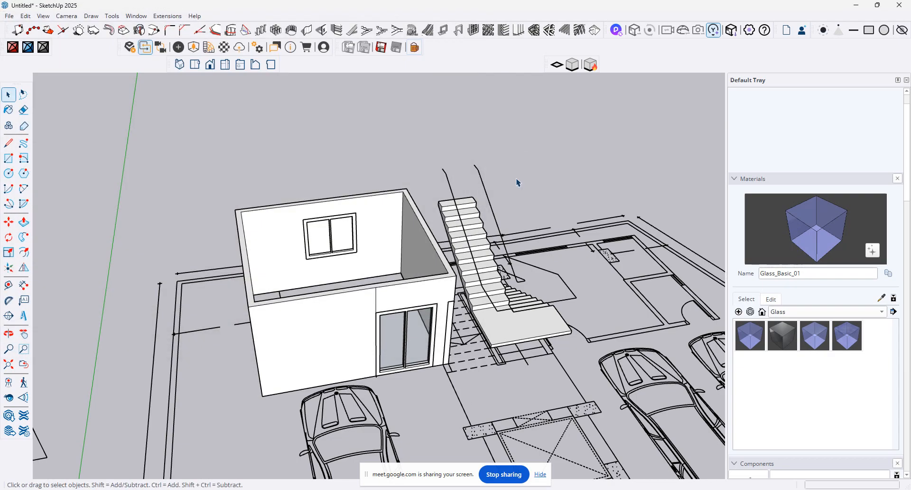
# Open the MAJ Rail settings, preview rail types D and E, return to Type C and review the height and run offset fields.
pyautogui.moveTo(475, 204); pyautogui.dragTo(205, 181, button='middle')
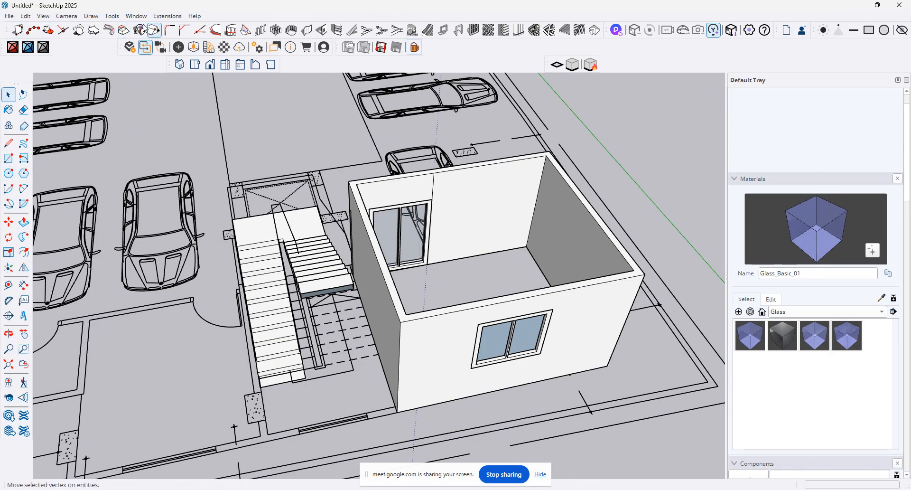
pyautogui.click(160, 16)
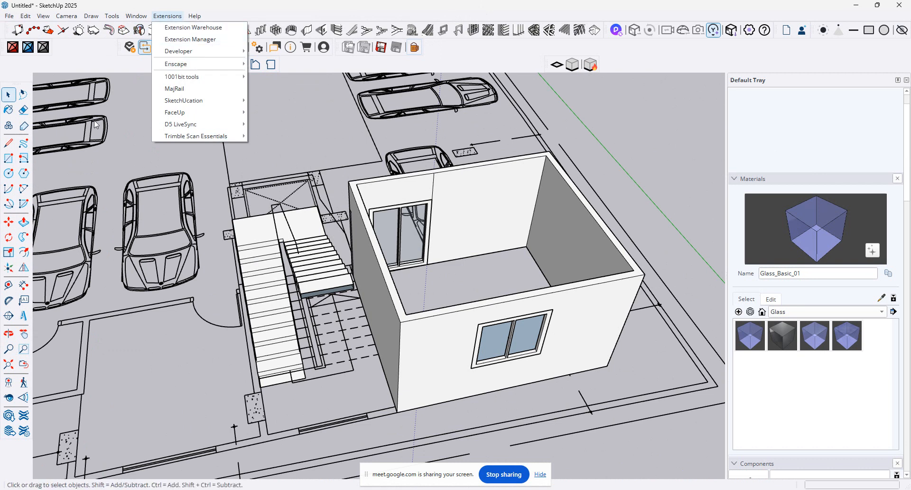
pyautogui.click(220, 89)
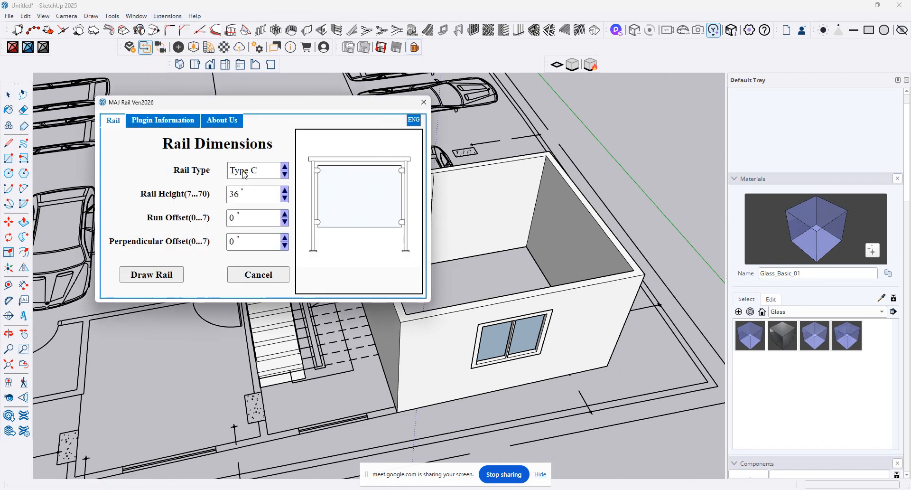
pyautogui.click(284, 174)
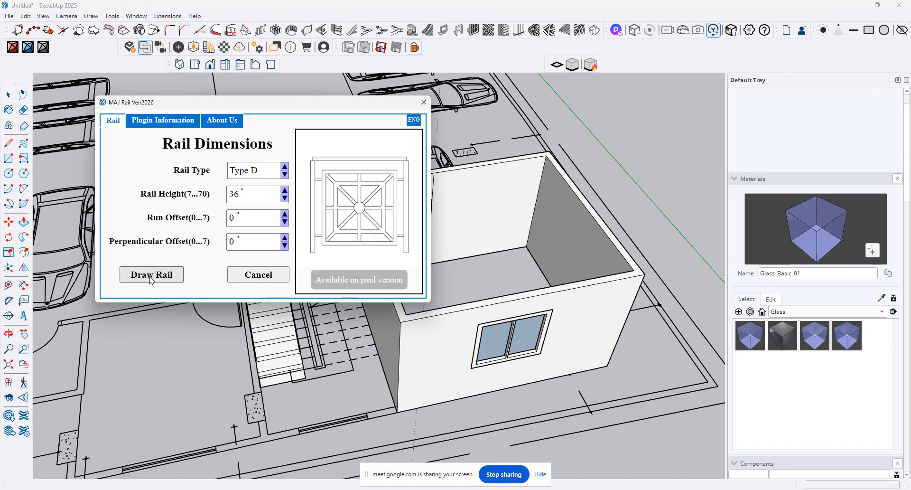
pyautogui.click(284, 167)
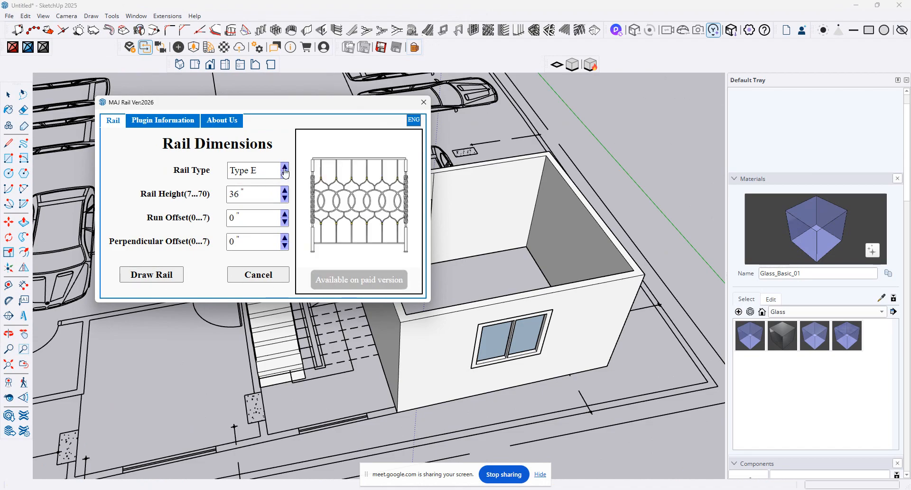
pyautogui.click(283, 173)
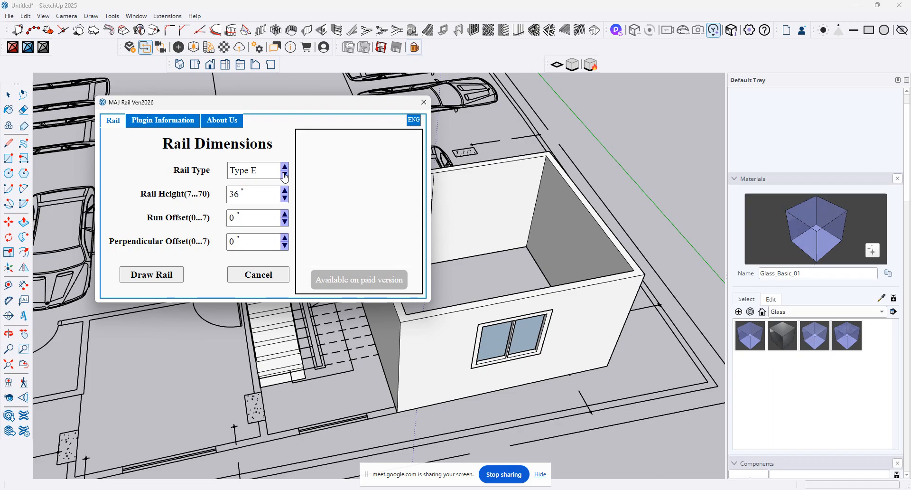
pyautogui.click(284, 176)
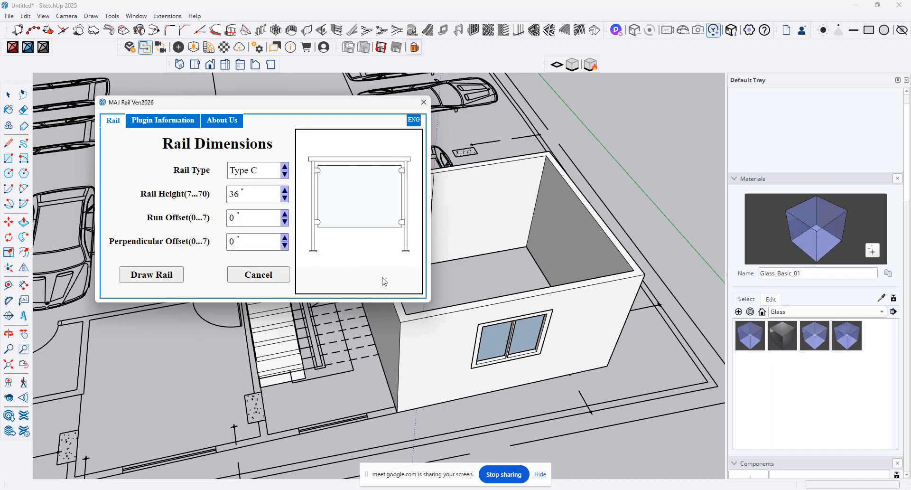
pyautogui.click(256, 194)
pyautogui.click(252, 225)
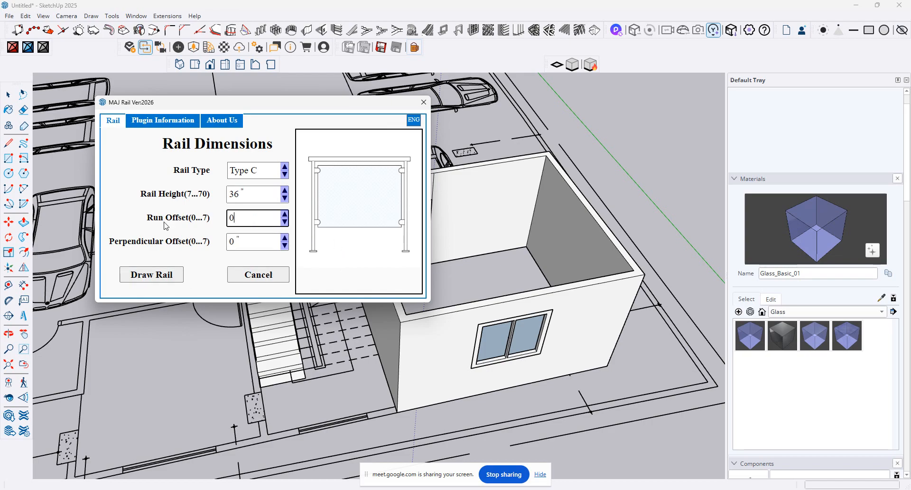
# Read the MAJ Rail plugin information, and close the rail settings without drawing a rail.
pyautogui.click(168, 110)
pyautogui.click(169, 125)
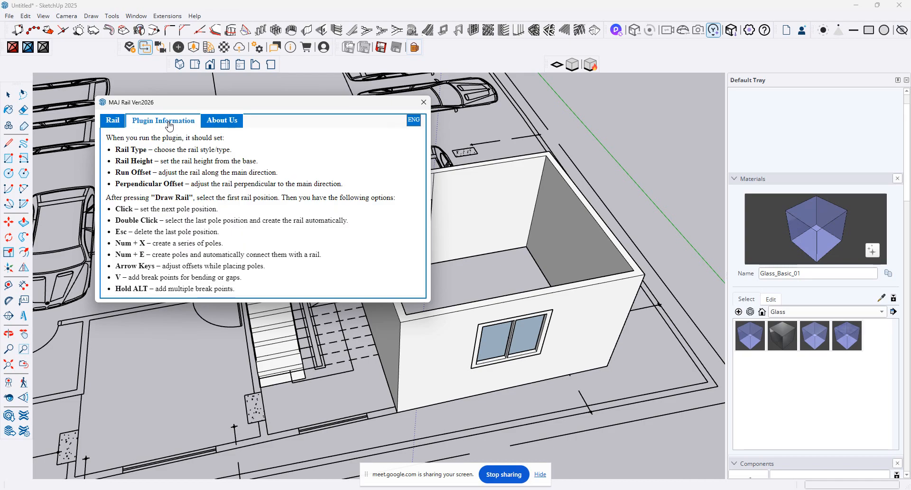
pyautogui.click(116, 123)
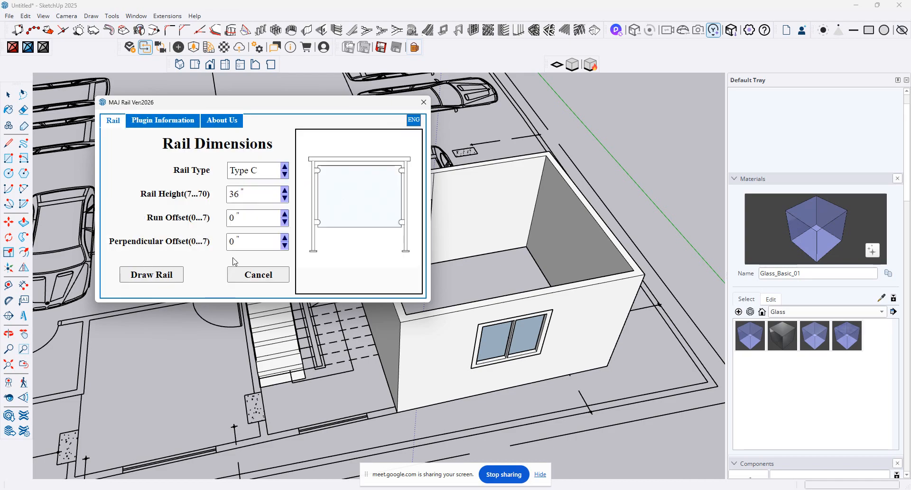
pyautogui.click(178, 124)
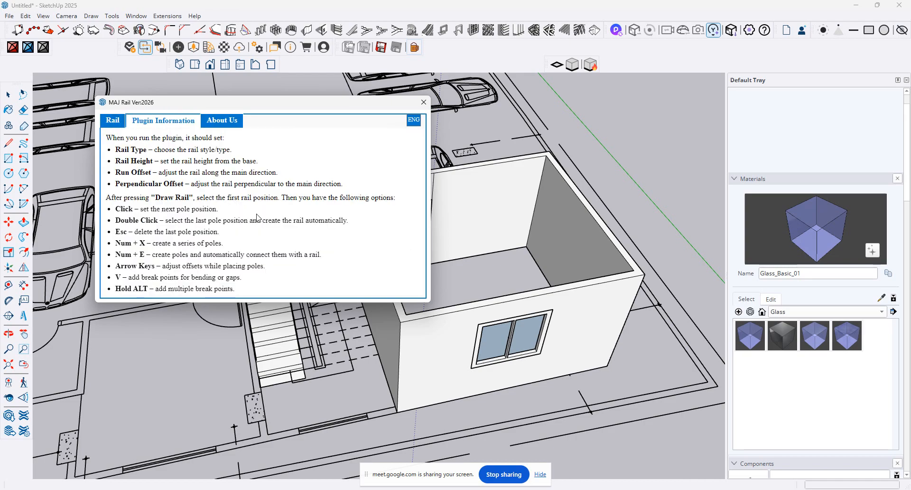
pyautogui.click(114, 125)
pyautogui.click(271, 281)
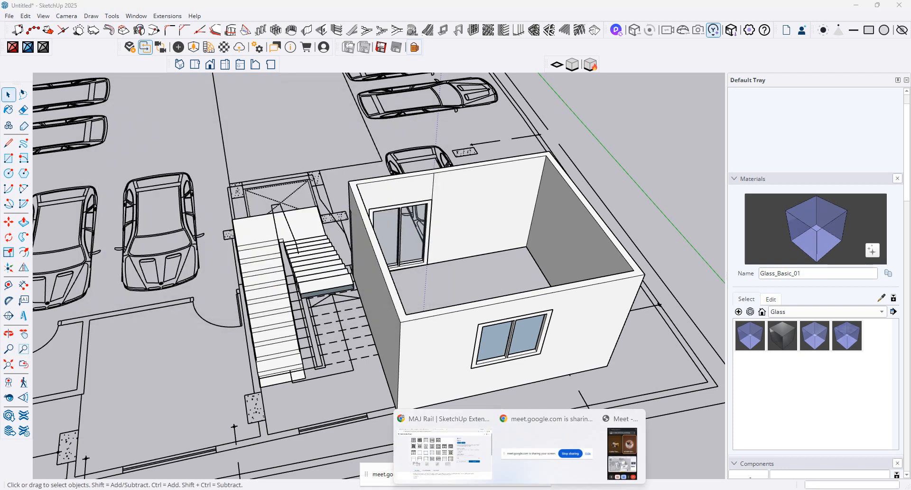
# Switch to Chrome, search the web for "maj door" and open its SketchUp Extension Warehouse page.
pyautogui.click(464, 449)
pyautogui.click(322, 37)
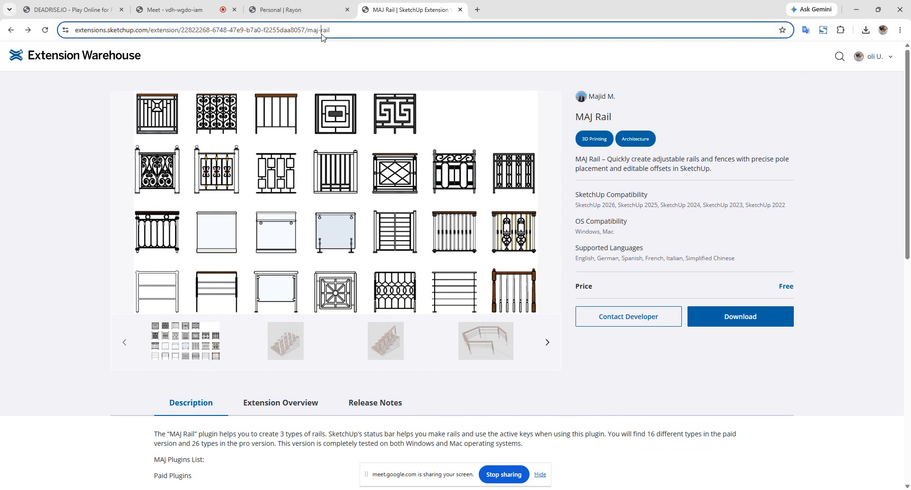
pyautogui.write('maj dppr')
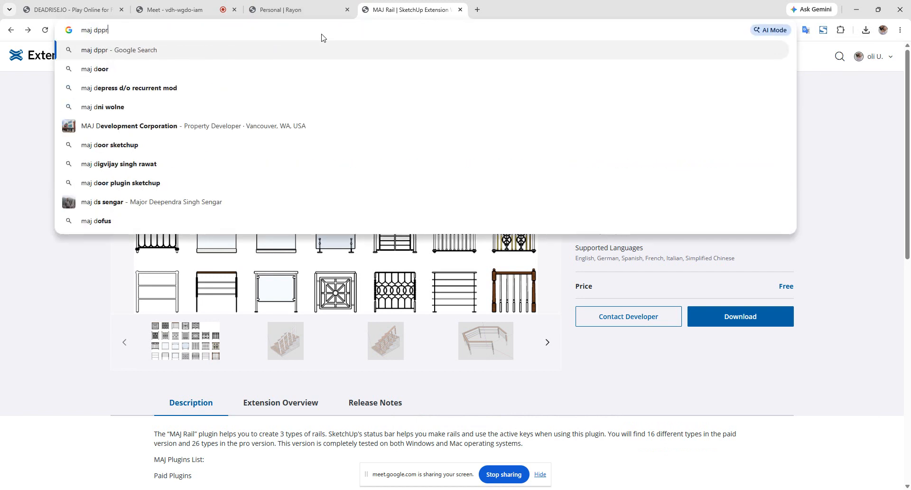
pyautogui.press('BackSpace')
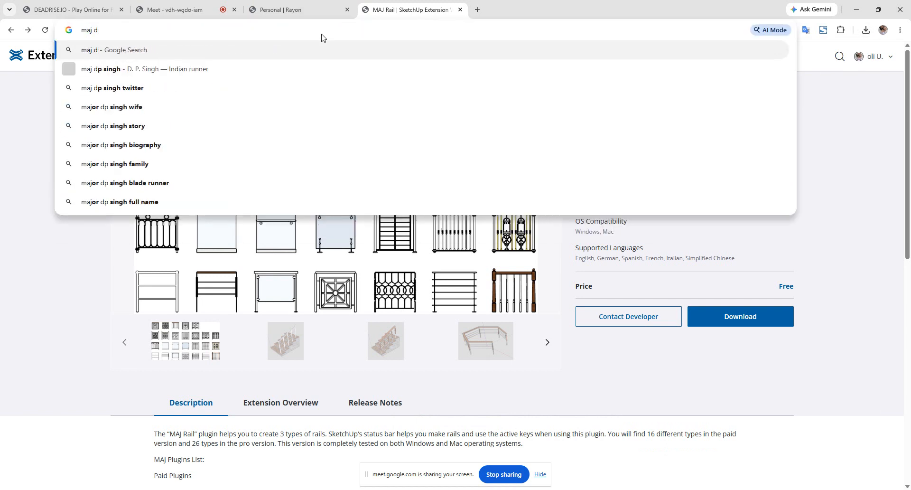
pyautogui.write('oor')
pyautogui.press('Return')
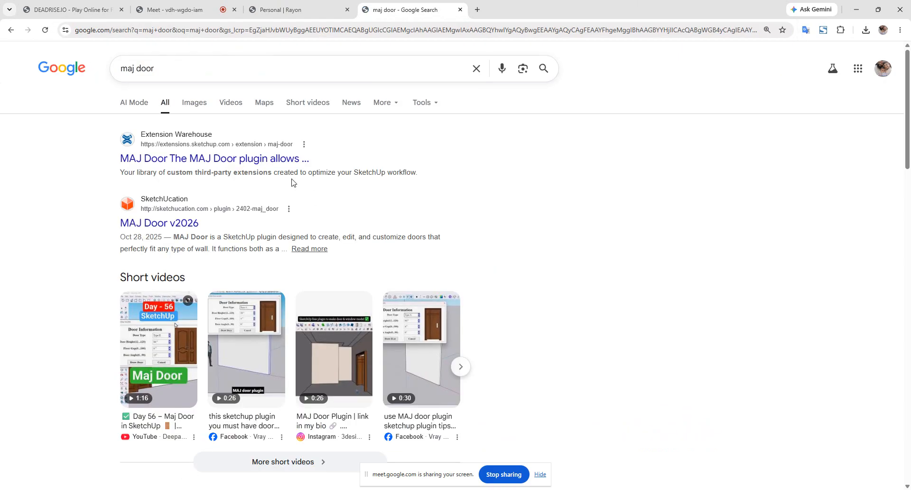
pyautogui.click(284, 158)
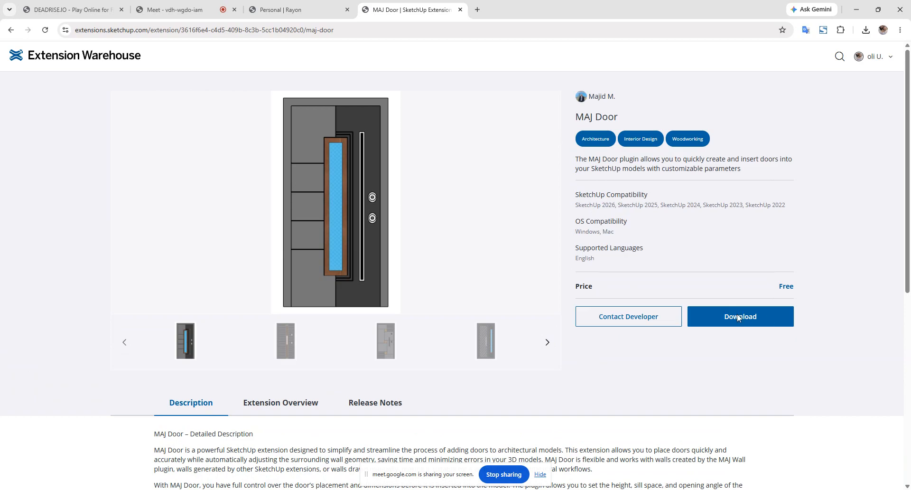
# Download the MAJ Door extension and return to SketchUp.
pyautogui.click(738, 317)
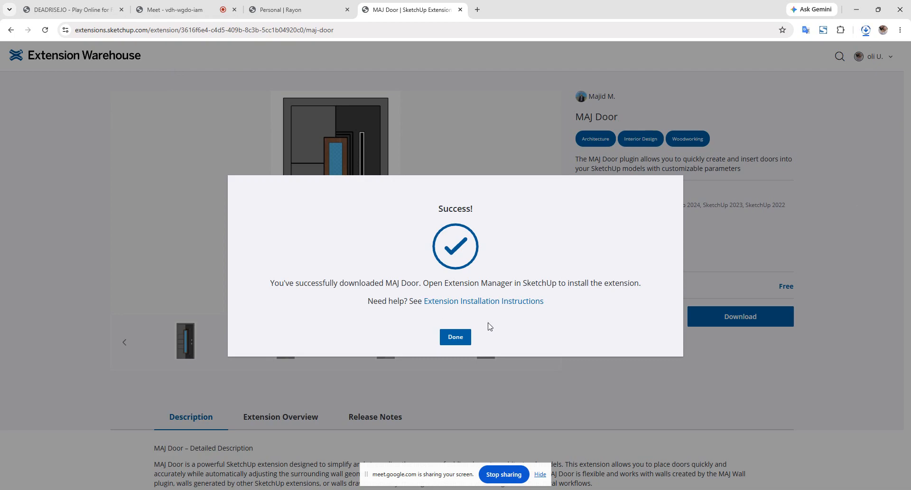
pyautogui.click(454, 337)
pyautogui.click(856, 10)
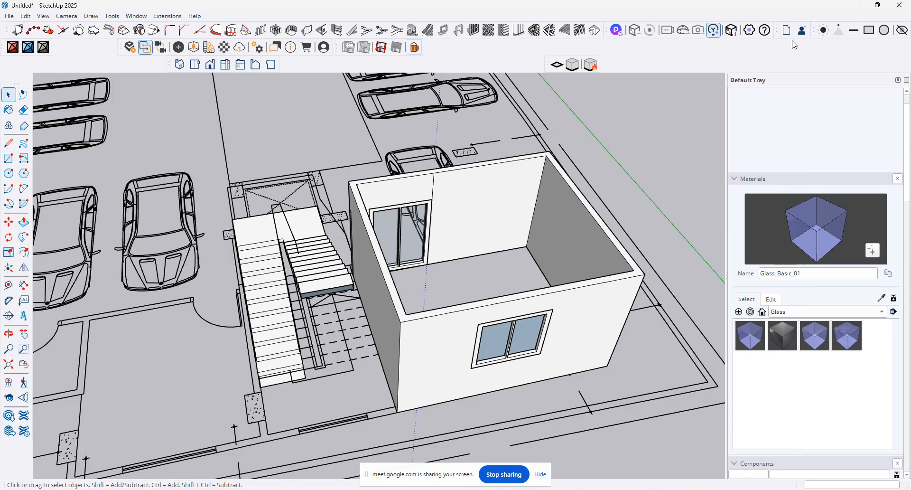
# Install the downloaded MAJ_Door file through the Extension Manager, and close the manager.
pyautogui.scroll(3, 451, 193)
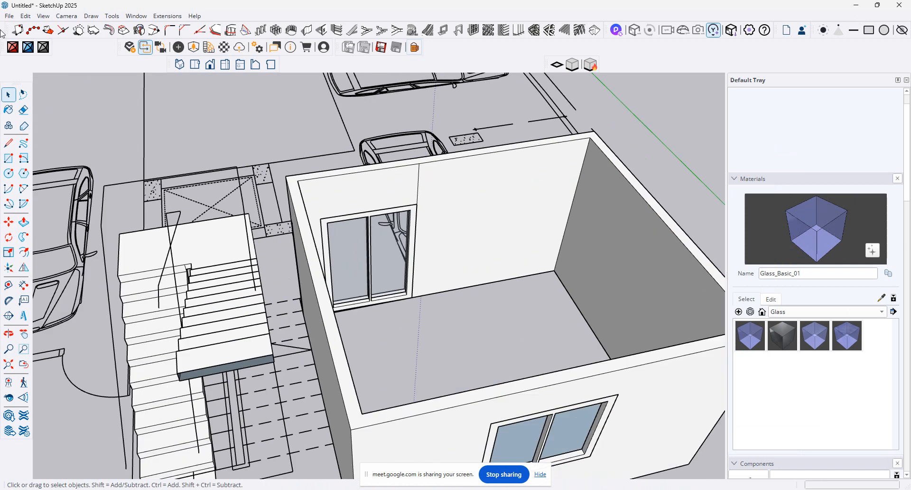
pyautogui.click(161, 17)
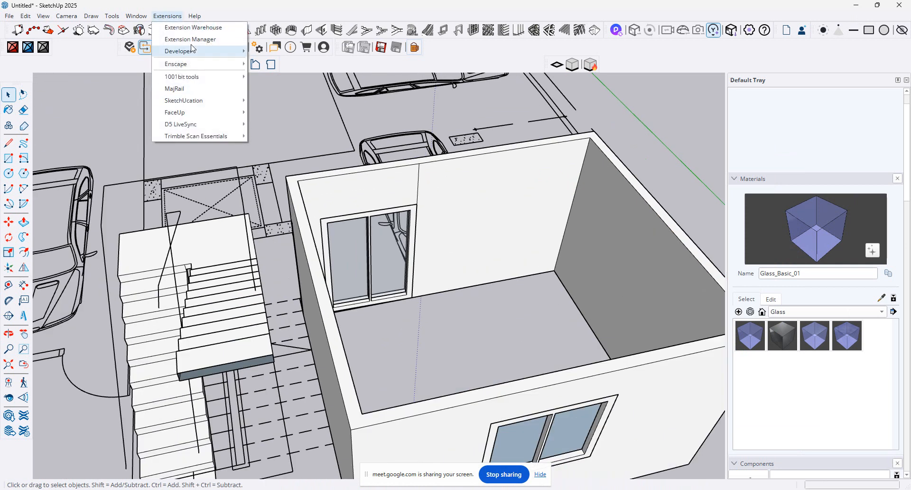
pyautogui.click(180, 39)
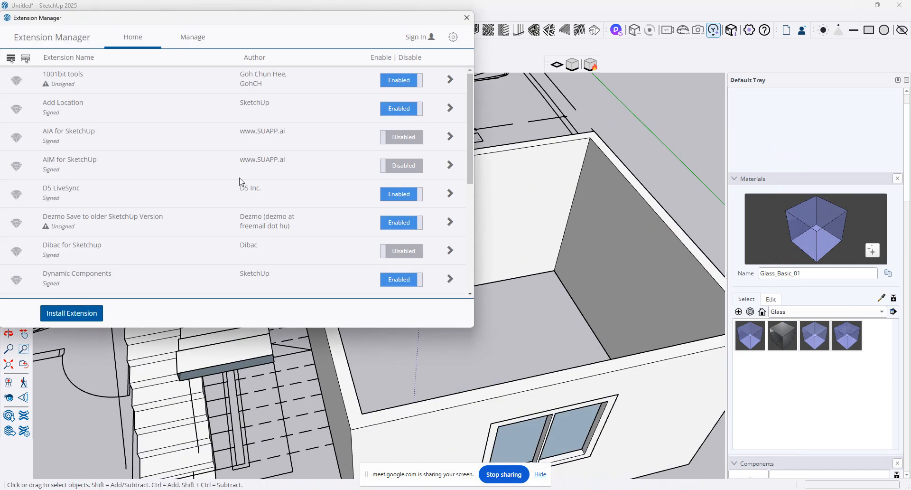
pyautogui.click(93, 311)
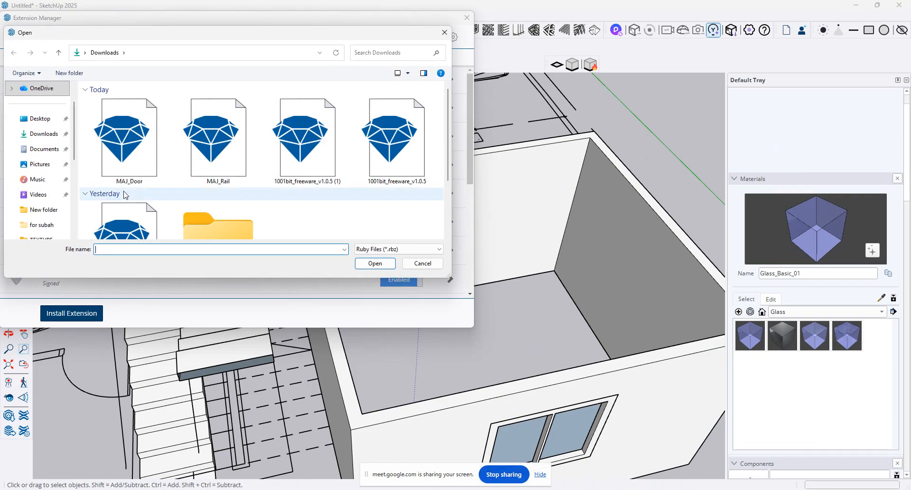
pyautogui.click(132, 147)
pyautogui.doubleClick(133, 147)
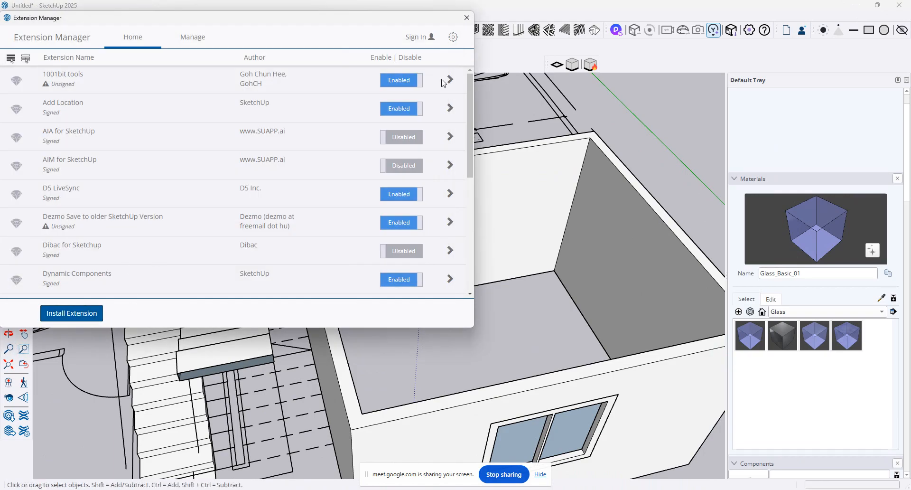
pyautogui.click(467, 17)
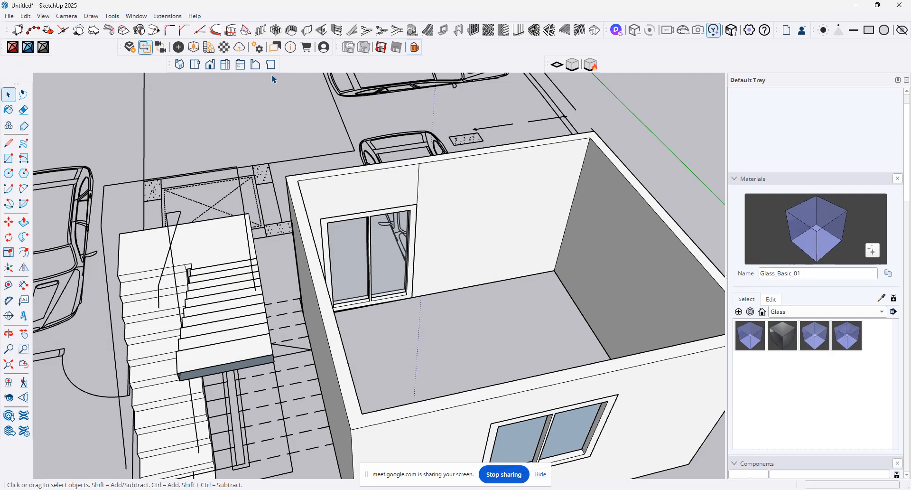
# Open the MAJ Door settings, preview the other door types and choose Type A.
pyautogui.click(167, 16)
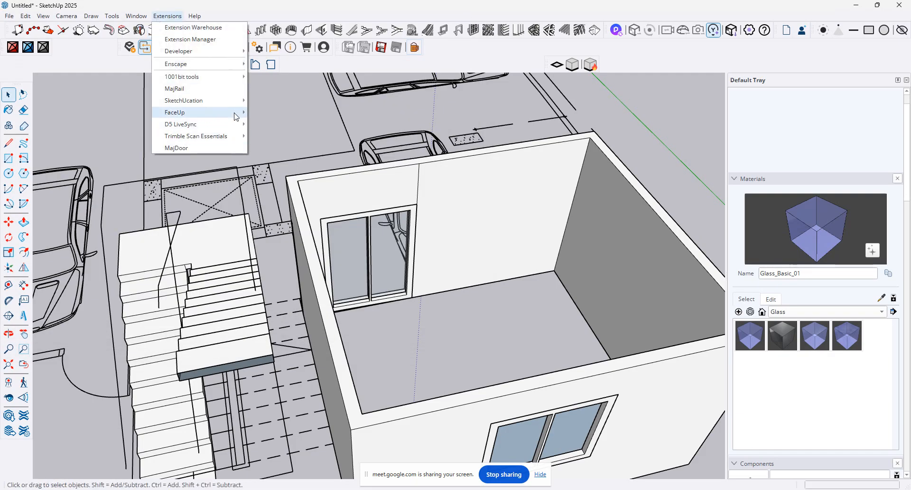
pyautogui.moveTo(228, 137)
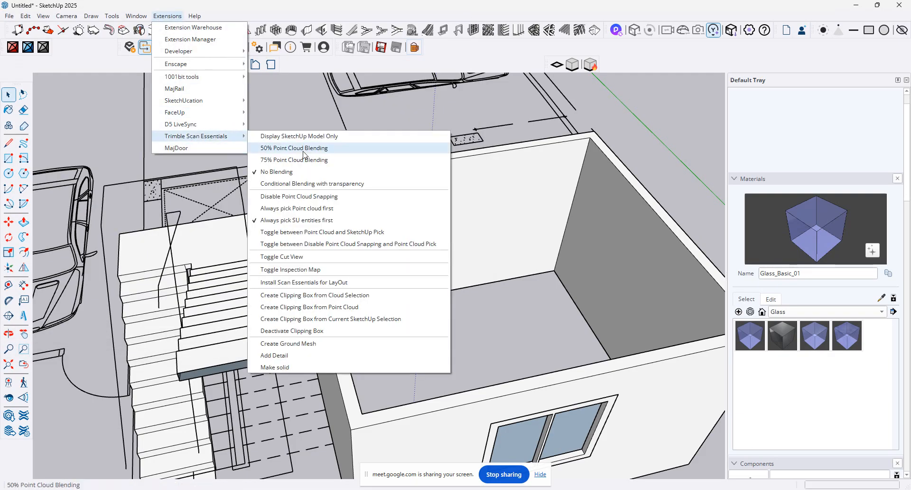
pyautogui.click(167, 149)
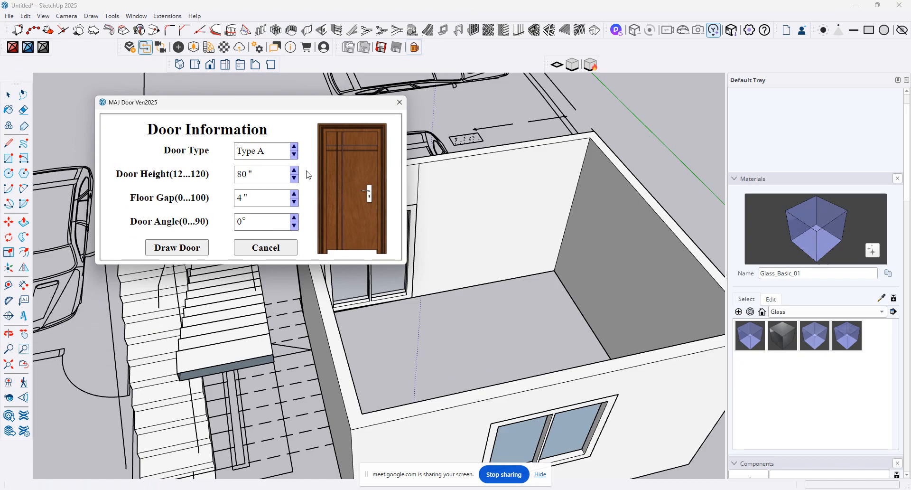
pyautogui.click(294, 148)
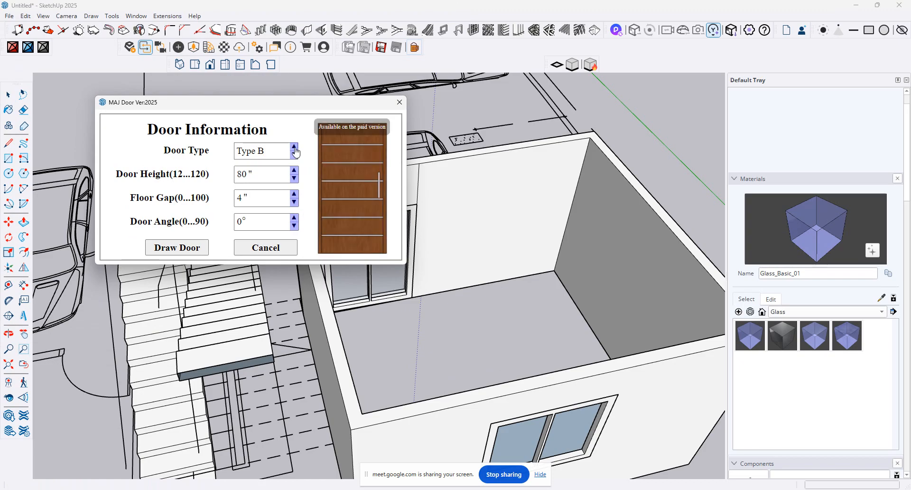
pyautogui.click(294, 157)
pyautogui.click(294, 157)
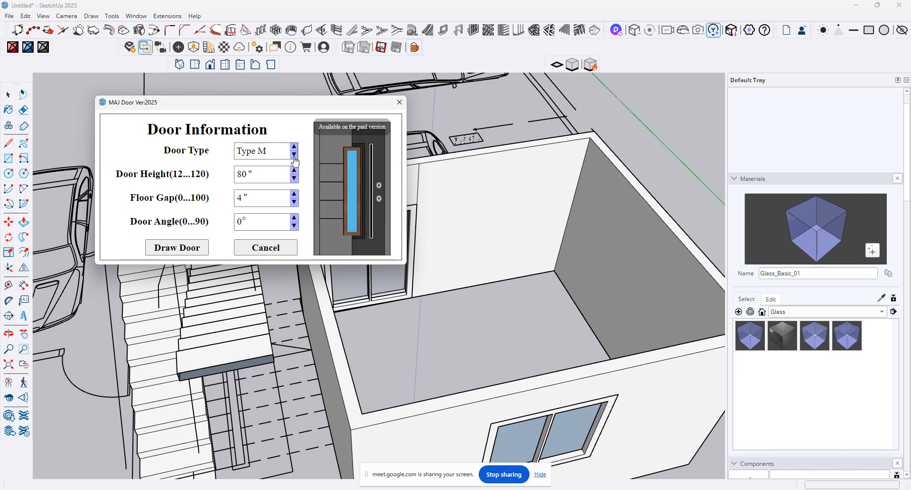
pyautogui.click(294, 147)
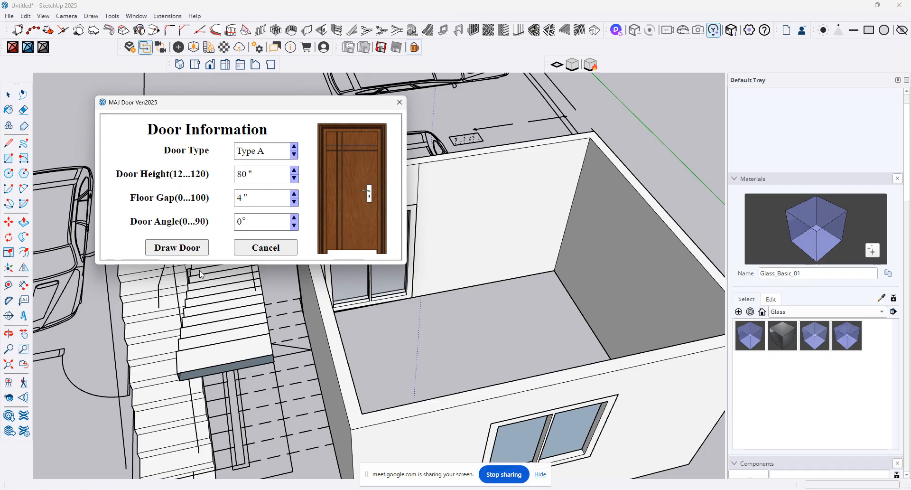
# Draw the Type A door, 80" high with a 4" floor gap and about 3' 7 3/4" wide, on the wall beside the large framed glass opening.
pyautogui.click(185, 247)
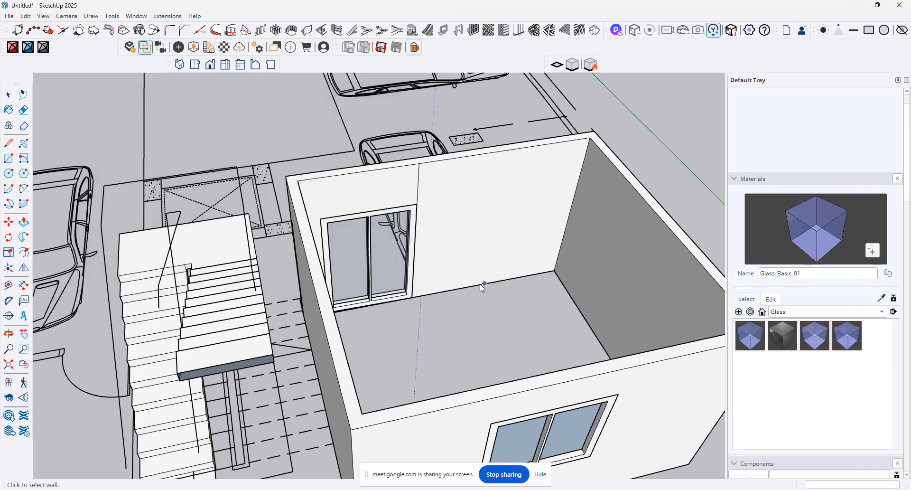
pyautogui.click(480, 283)
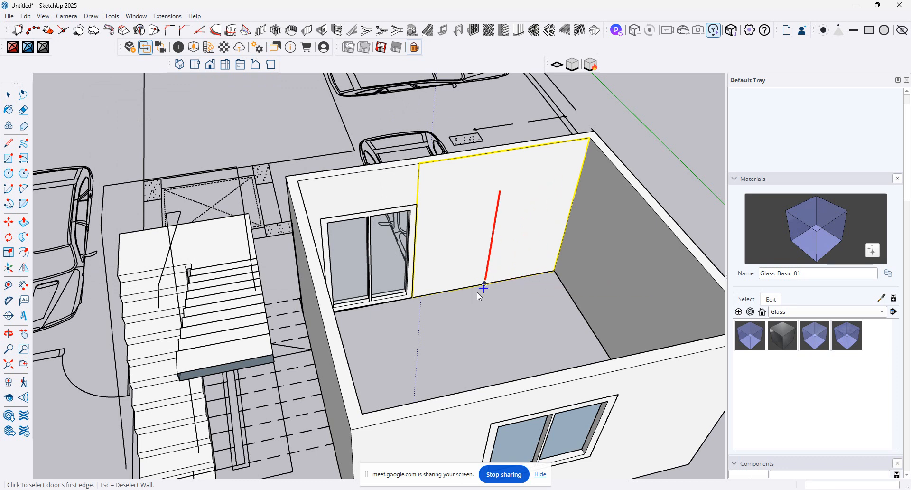
pyautogui.click(427, 296)
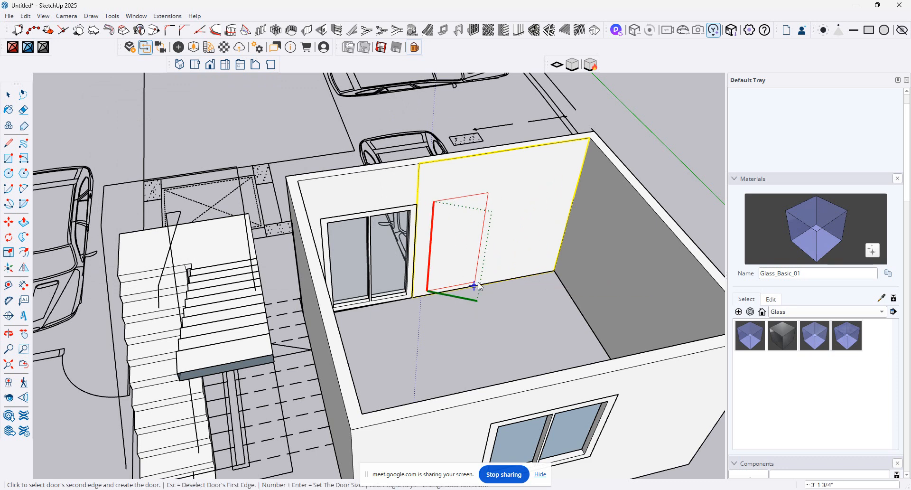
pyautogui.click(486, 271)
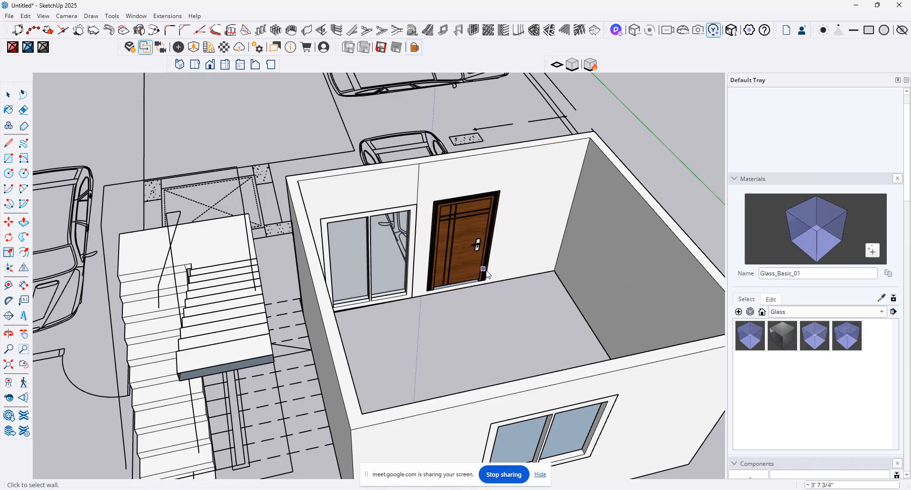
# Inspect the new wooden door from outside the room and select it.
pyautogui.moveTo(486, 270); pyautogui.dragTo(683, 209, button='middle')
pyautogui.scroll(3, 422, 196)
pyautogui.scroll(4, 422, 198)
pyautogui.moveTo(421, 196); pyautogui.dragTo(387, 327, button='middle')
pyautogui.scroll(-3, 386, 328)
pyautogui.scroll(3, 460, 291)
pyautogui.moveTo(456, 285); pyautogui.dragTo(909, 129, button='middle')
pyautogui.moveTo(428, 229); pyautogui.dragTo(371, 318, button='middle')
pyautogui.scroll(-3, 262, 327)
pyautogui.scroll(-3, 334, 334)
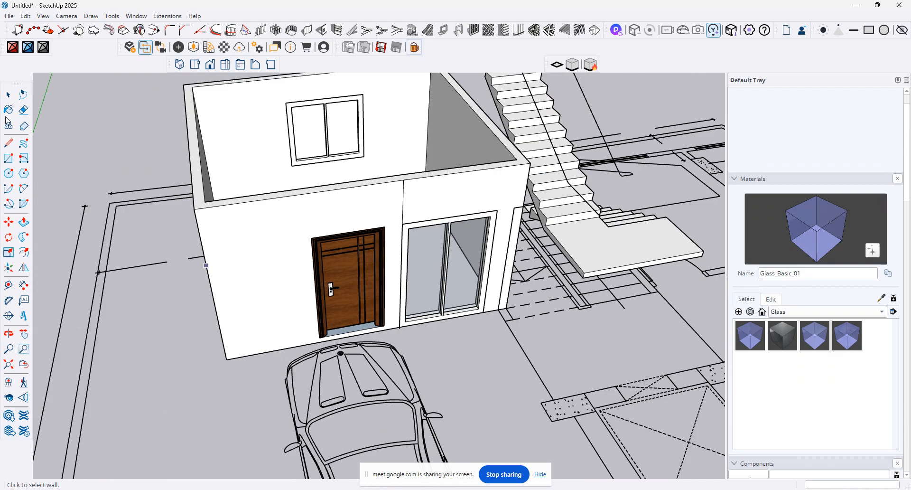
pyautogui.press('space')
pyautogui.click(341, 265)
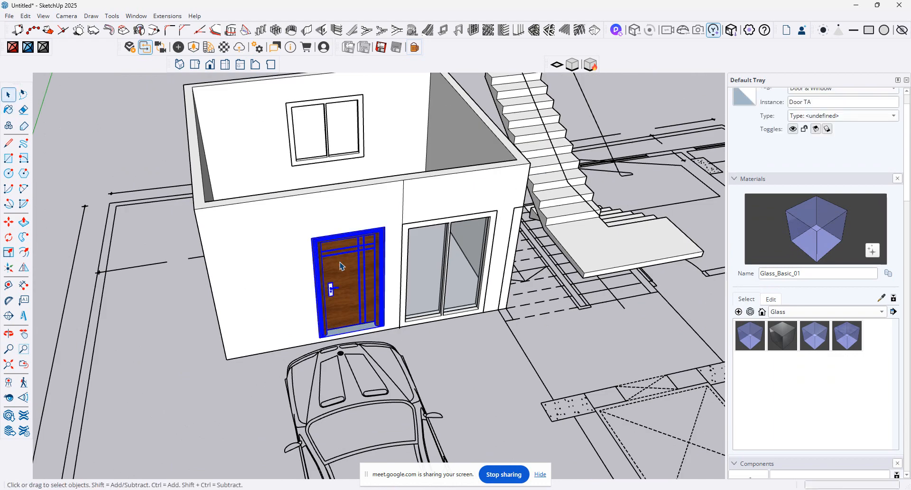
# Reopen the MAJ Door settings and browse the previews of the available door types from Type A to Type M.
pyautogui.click(167, 16)
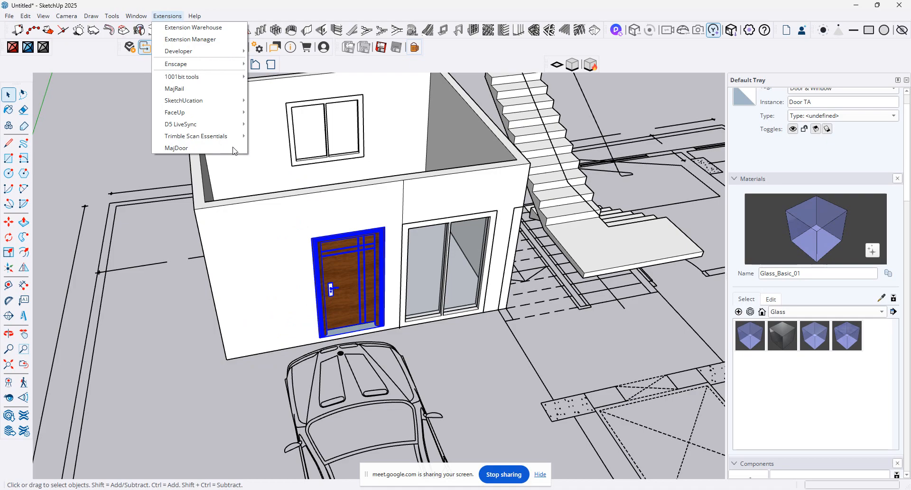
pyautogui.click(232, 149)
pyautogui.click(294, 147)
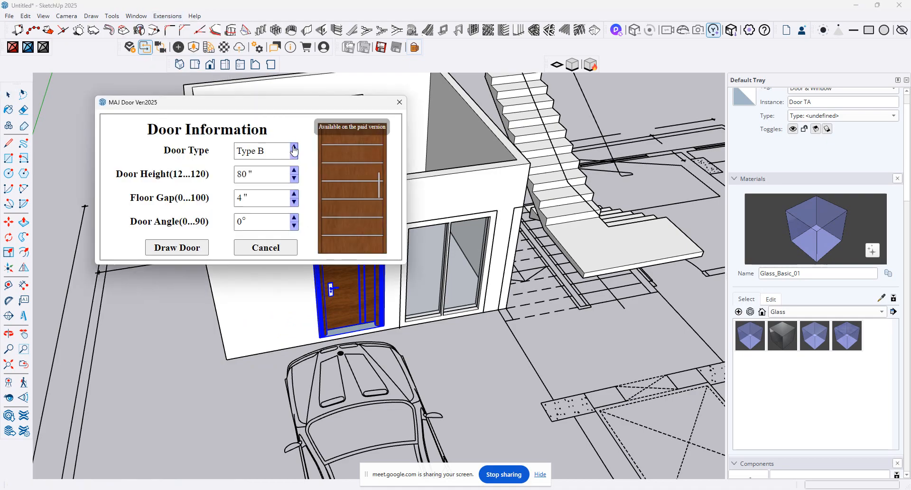
pyautogui.click(294, 146)
pyautogui.click(294, 146)
pyautogui.click(294, 147)
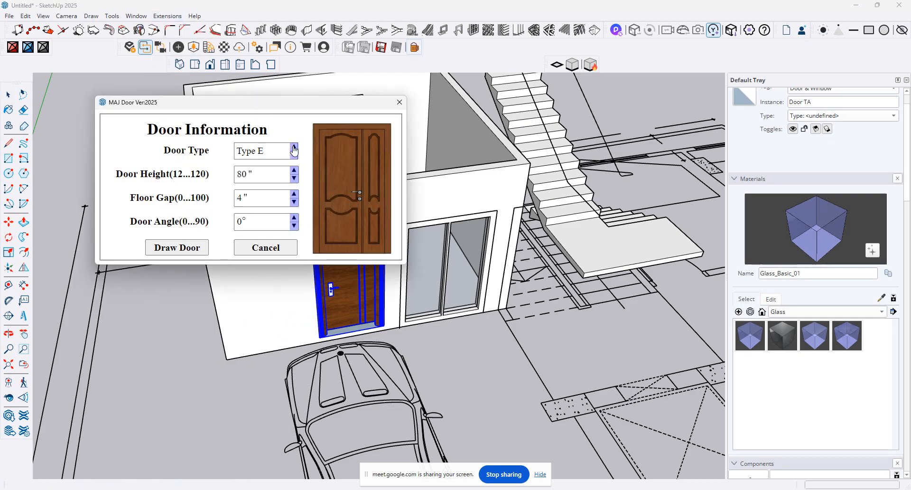
pyautogui.click(294, 147)
pyautogui.click(294, 147)
pyautogui.click(294, 154)
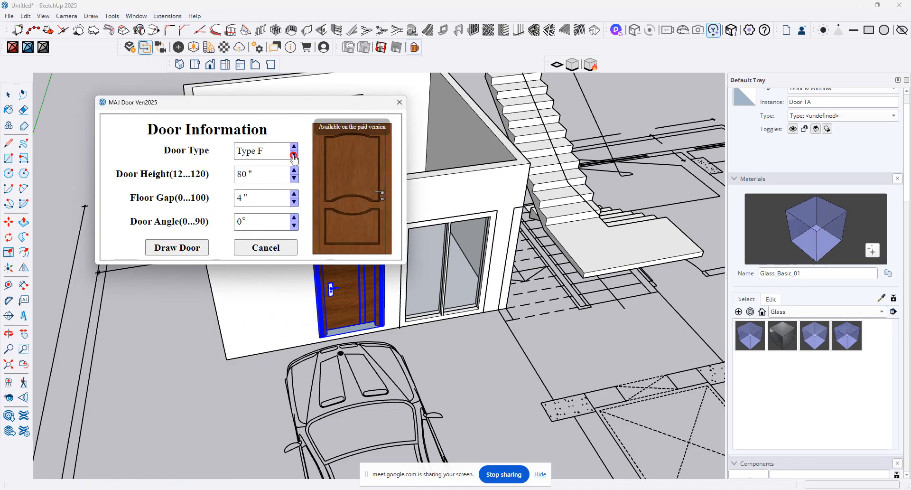
pyautogui.click(295, 154)
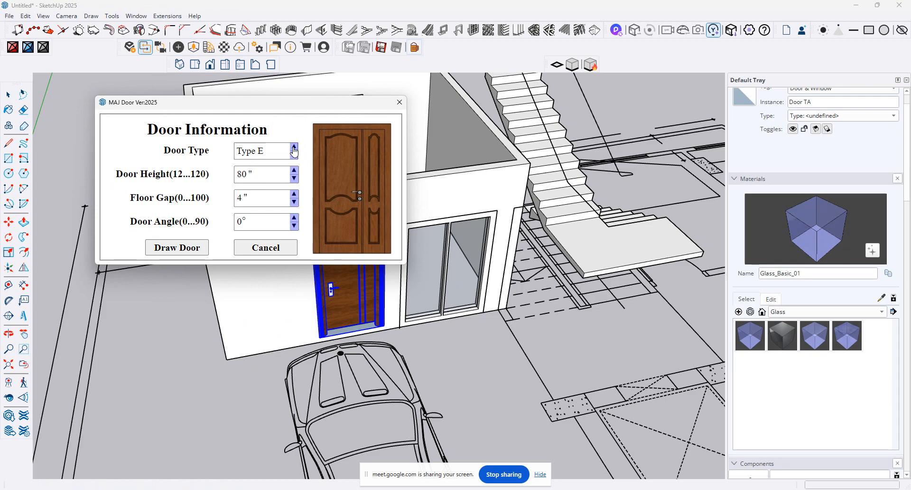
pyautogui.click(294, 147)
pyautogui.click(294, 147)
pyautogui.click(294, 148)
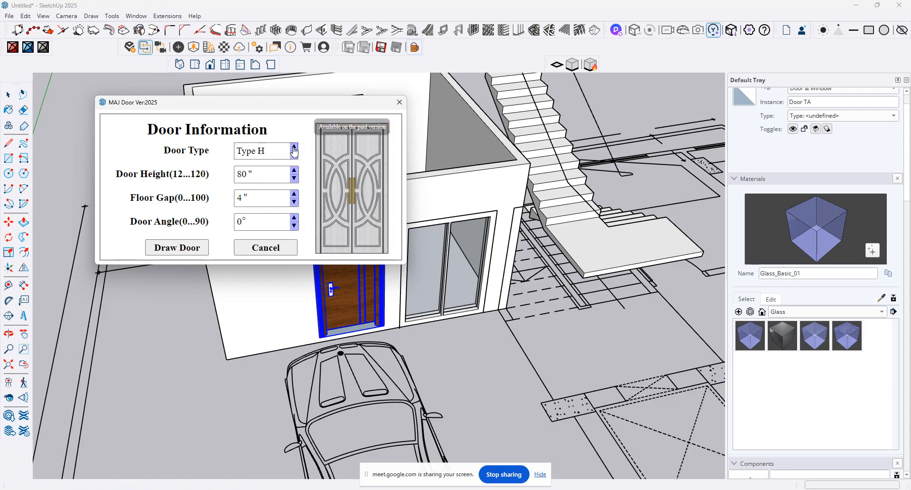
pyautogui.click(294, 147)
pyautogui.click(293, 147)
pyautogui.click(294, 148)
pyautogui.click(294, 148)
pyautogui.click(294, 148)
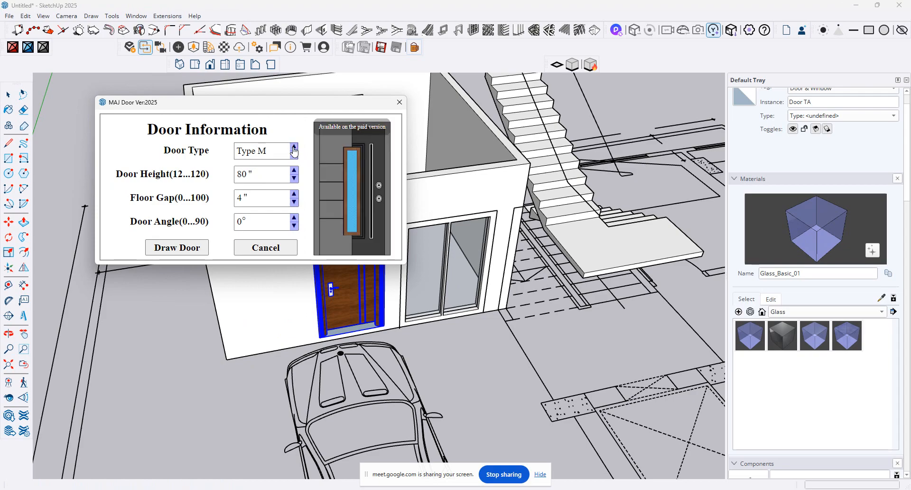
pyautogui.click(294, 147)
pyautogui.click(294, 147)
pyautogui.click(294, 155)
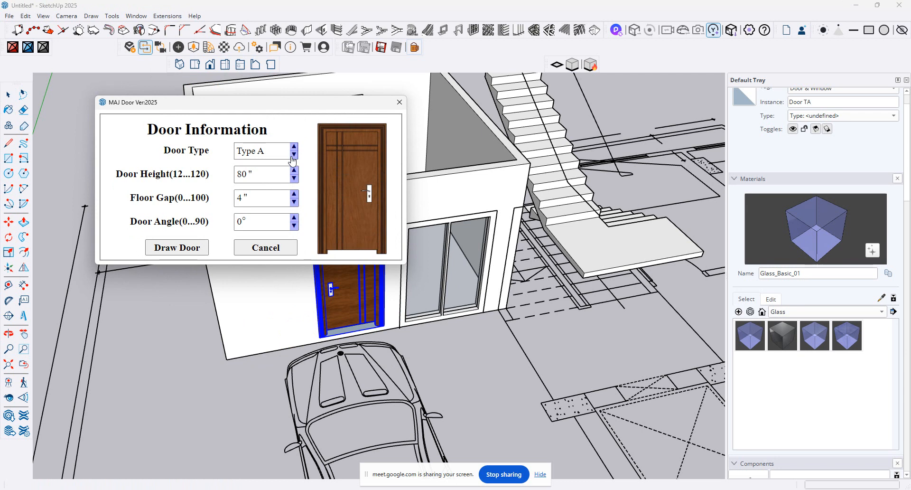
pyautogui.click(293, 148)
pyautogui.click(293, 148)
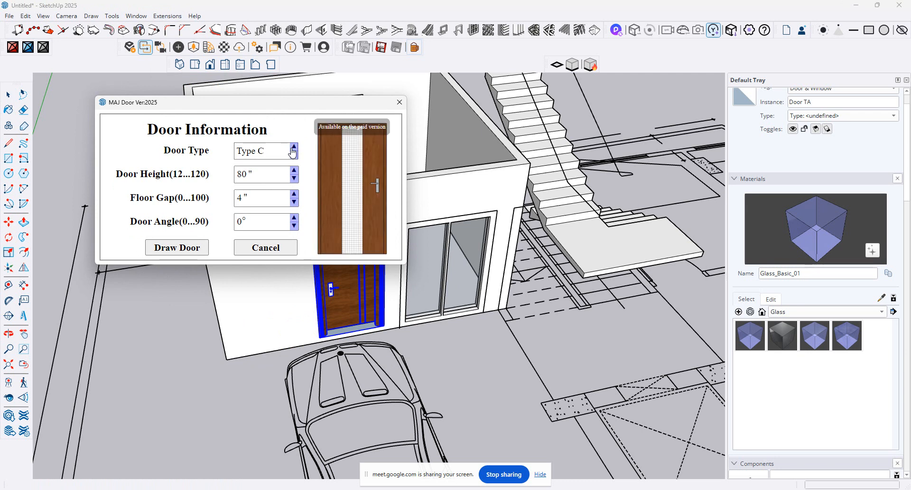
pyautogui.click(293, 148)
pyautogui.click(293, 148)
pyautogui.click(293, 148)
pyautogui.click(293, 148)
pyautogui.click(293, 148)
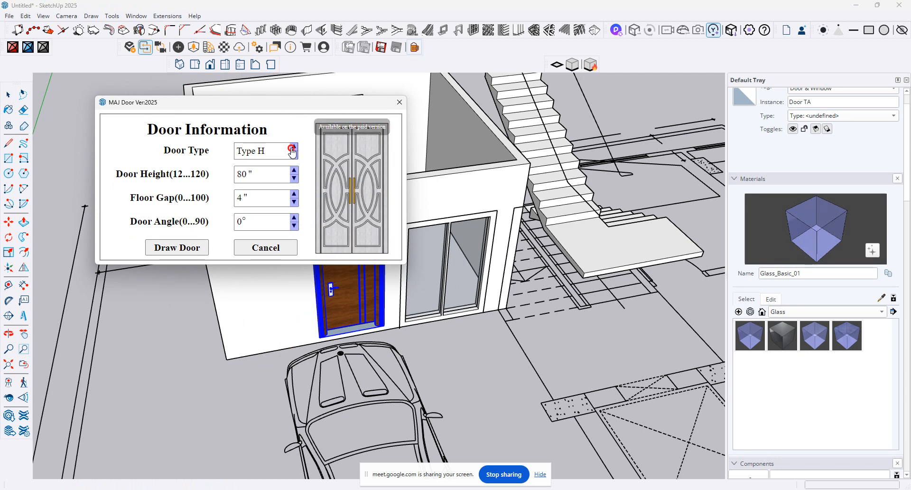
pyautogui.click(293, 149)
pyautogui.click(292, 148)
pyautogui.click(293, 148)
pyautogui.click(293, 148)
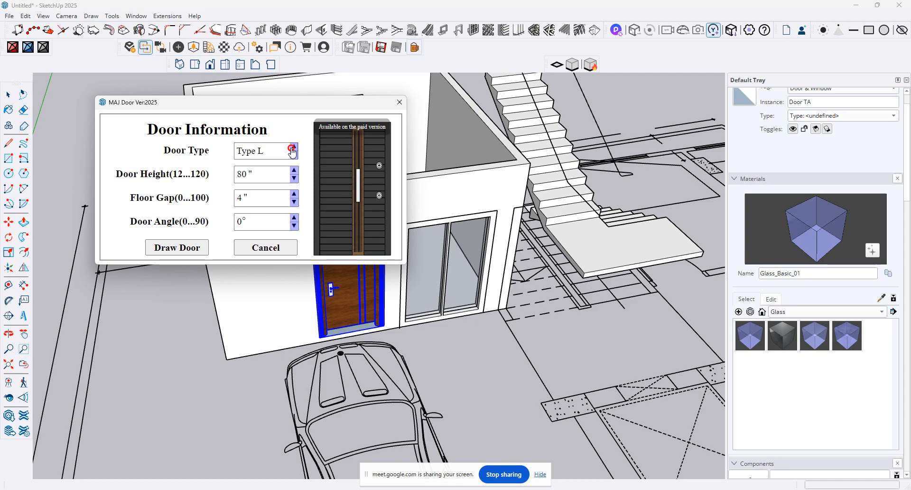
pyautogui.click(293, 148)
pyautogui.click(293, 148)
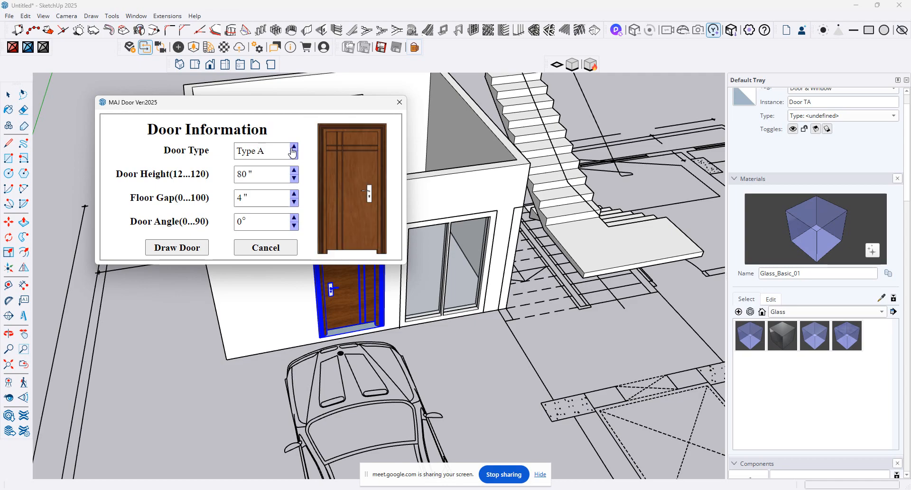
pyautogui.click(293, 155)
pyautogui.click(292, 155)
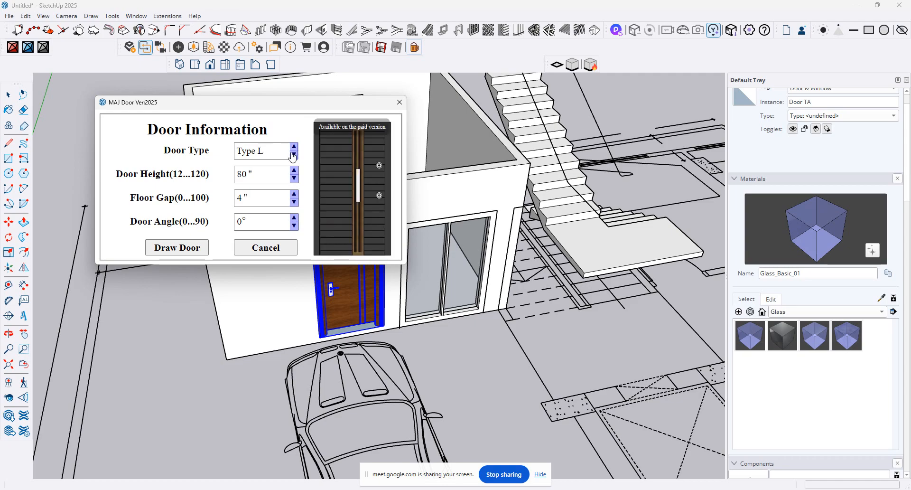
pyautogui.click(292, 155)
pyautogui.click(292, 155)
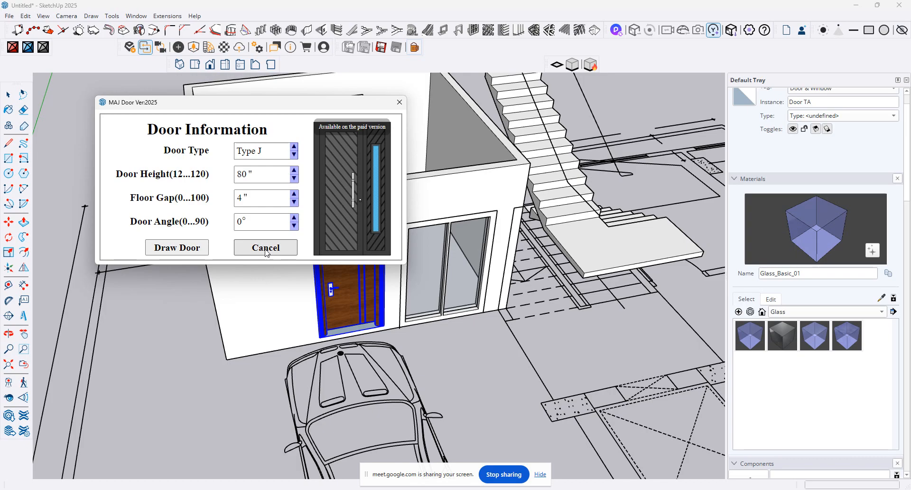
# Choose door Type A with a 0" floor gap, start drawing the door and look over the room's walls.
pyautogui.click(281, 199)
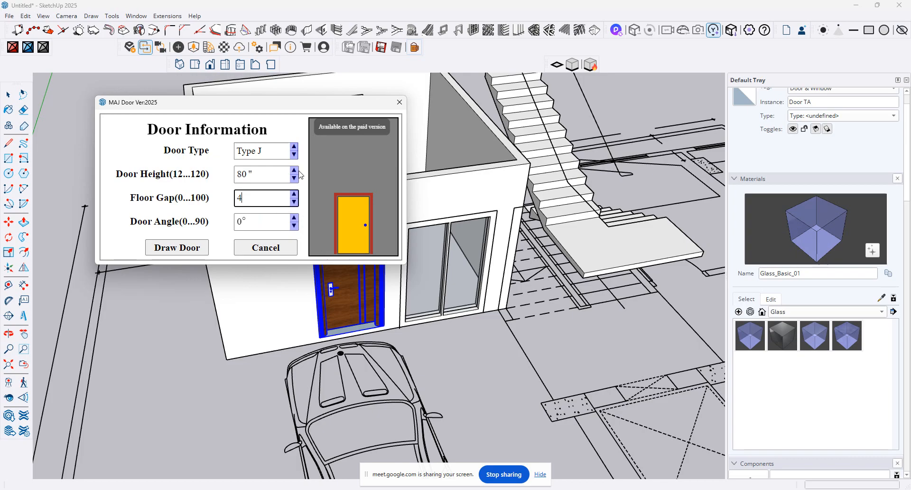
pyautogui.click(294, 148)
pyautogui.click(294, 148)
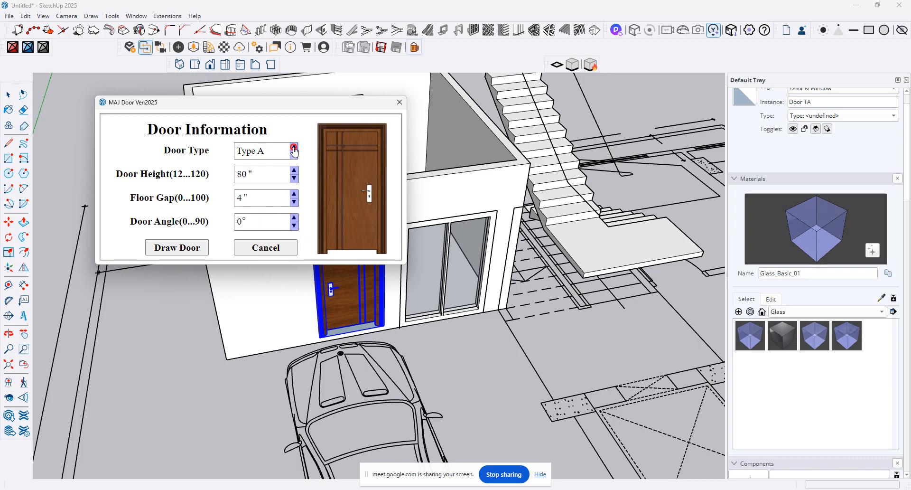
pyautogui.click(294, 148)
pyautogui.click(294, 148)
pyautogui.click(294, 149)
pyautogui.click(273, 197)
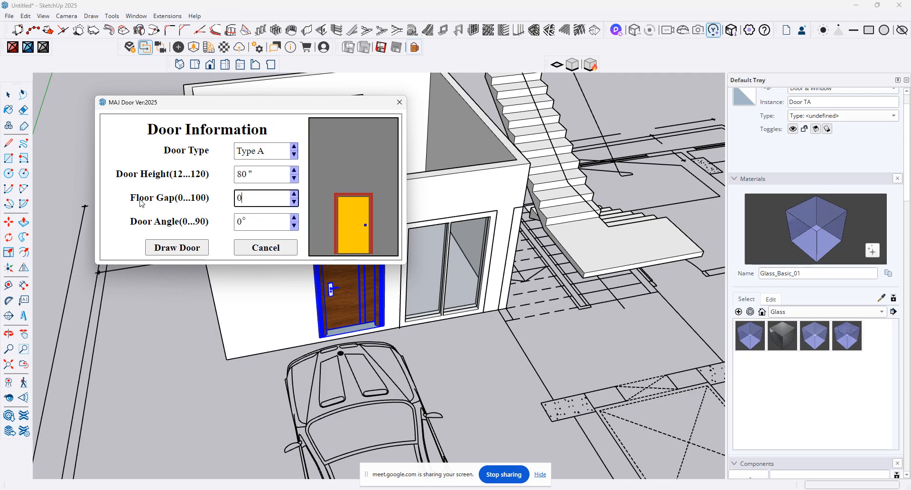
pyautogui.click(183, 248)
pyautogui.moveTo(227, 248)
pyautogui.mouseDown(button='middle')
pyautogui.moveTo(452, 221)
pyautogui.moveTo(401, 486)
pyautogui.moveTo(277, 357)
pyautogui.mouseUp(button='middle')
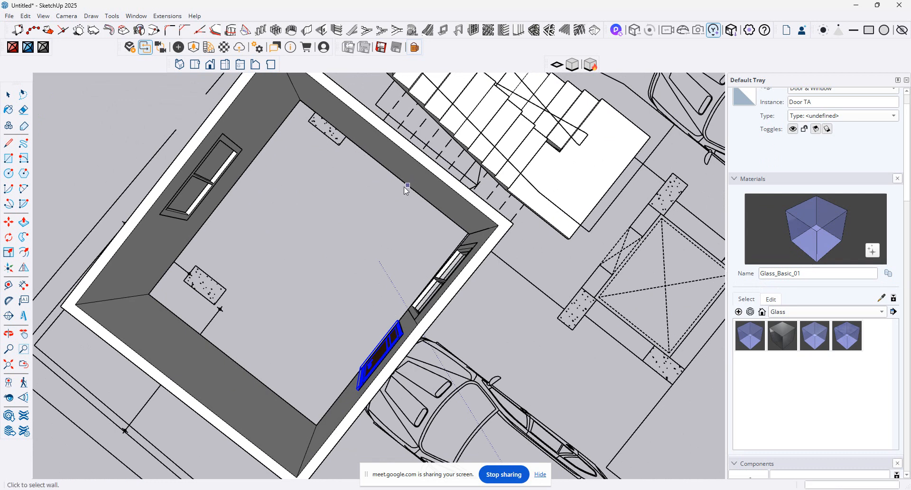
pyautogui.moveTo(484, 2); pyautogui.dragTo(531, 2, button='middle')
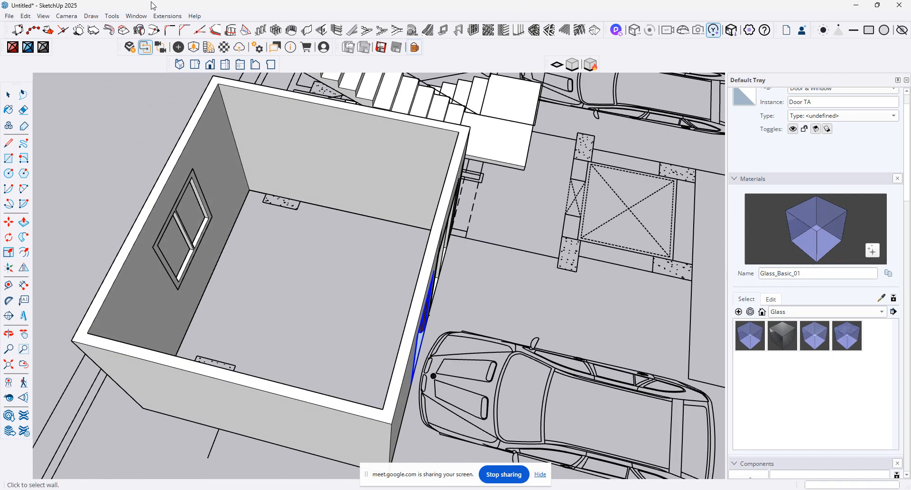
# Set the Type A door's height to 82" with a 0" floor gap in the MAJ Door settings and start drawing it.
pyautogui.click(167, 16)
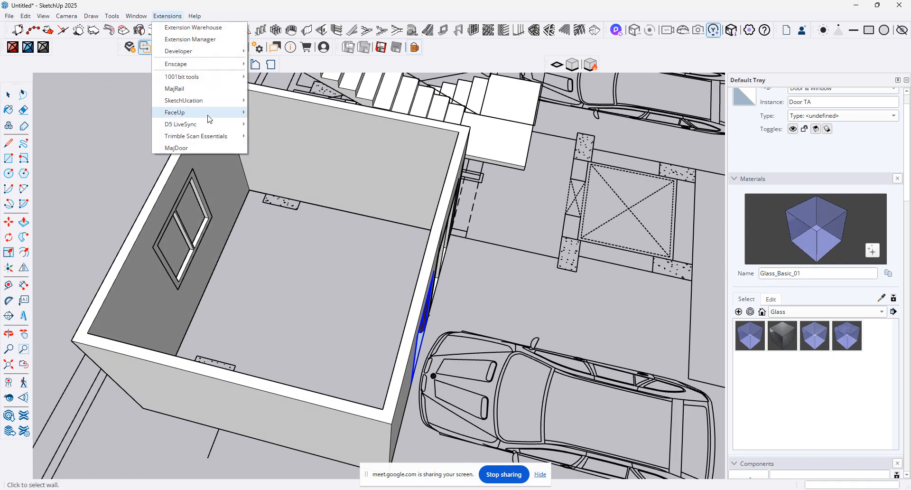
pyautogui.click(222, 148)
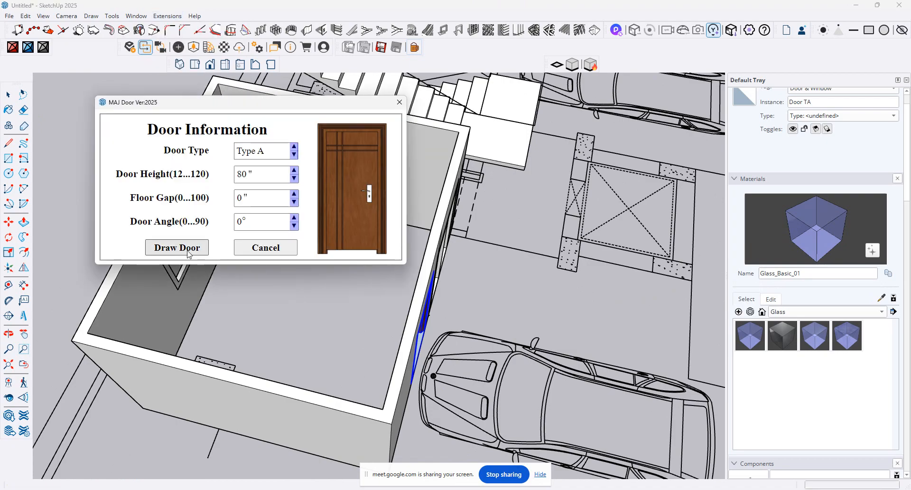
pyautogui.click(260, 178)
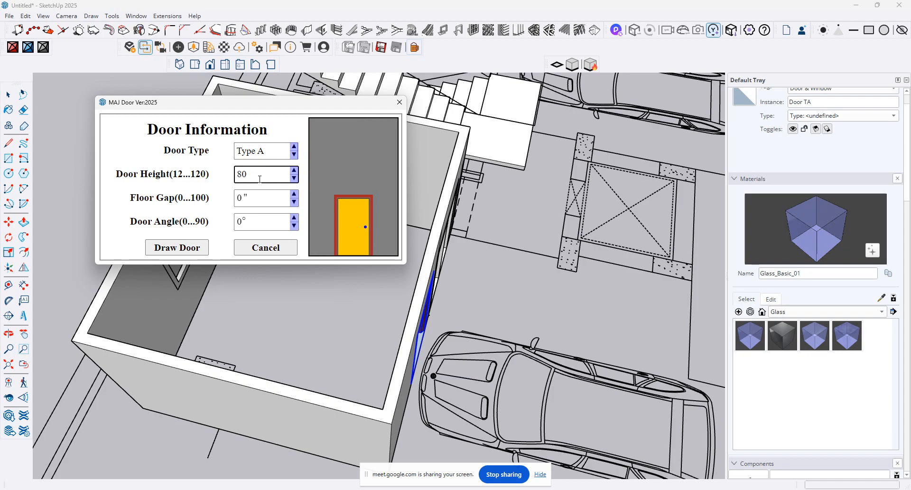
pyautogui.moveTo(259, 179); pyautogui.dragTo(171, 163)
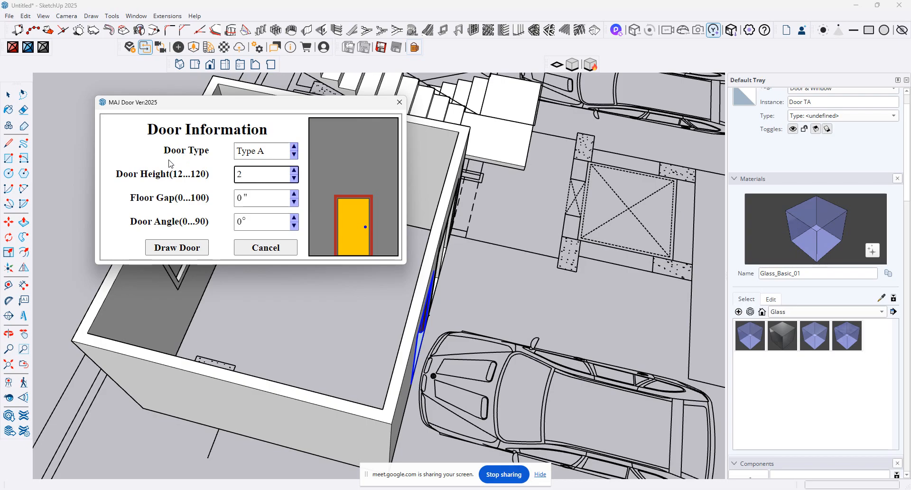
pyautogui.write('82')
pyautogui.click(178, 247)
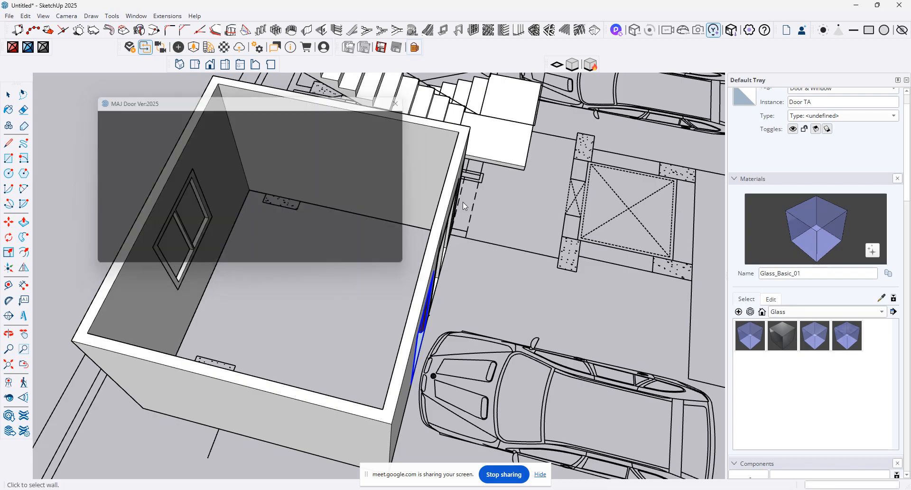
# Try to draw the door on the staircase-side wall by picking both door edges along the wall's base line.
pyautogui.click(307, 203)
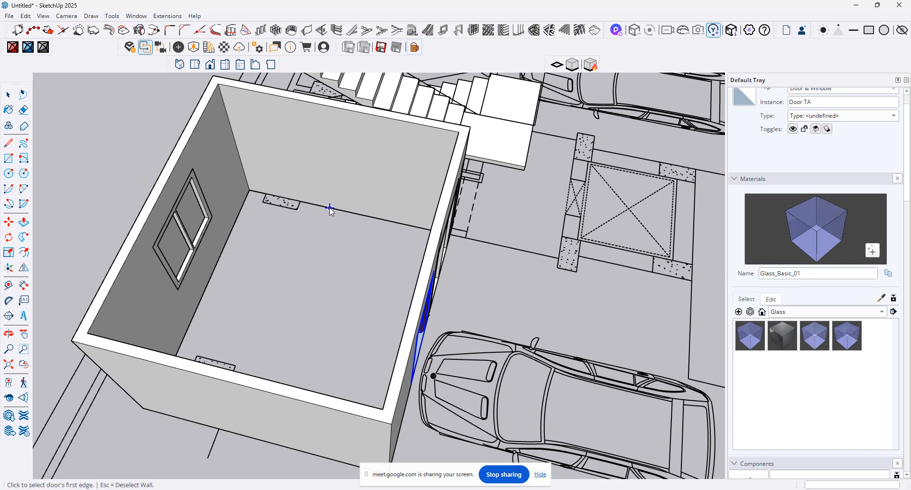
pyautogui.click(307, 206)
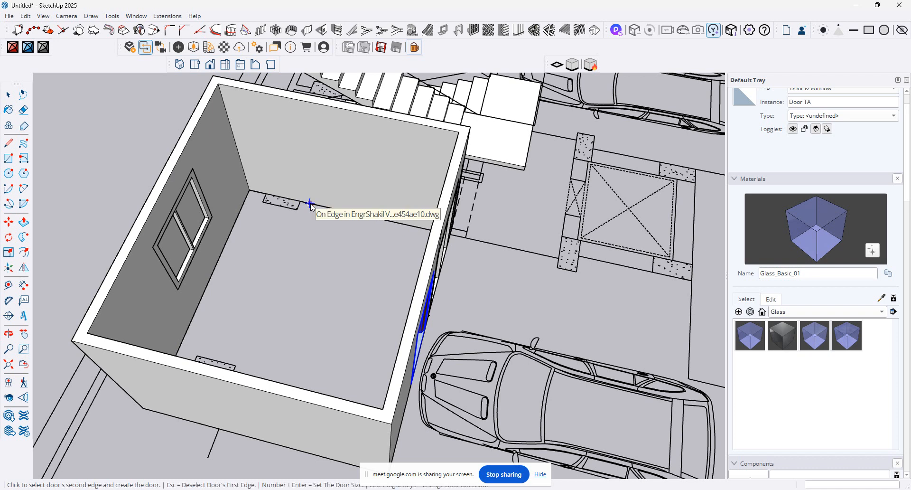
pyautogui.click(383, 219)
pyautogui.click(493, 266)
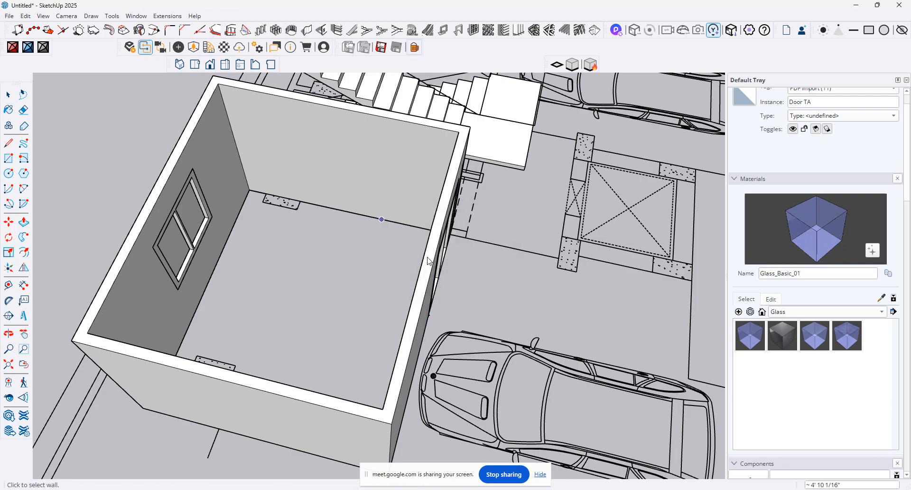
pyautogui.click(381, 220)
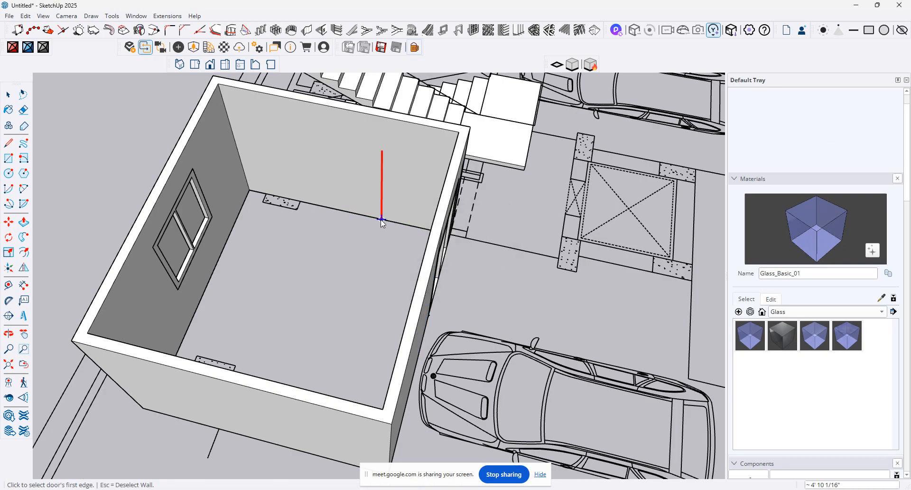
pyautogui.click(318, 205)
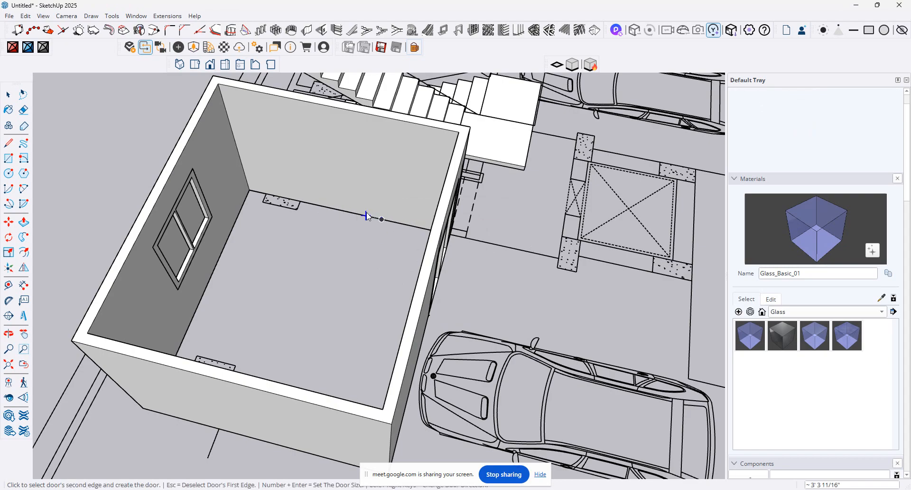
pyautogui.click(398, 222)
pyautogui.click(475, 256)
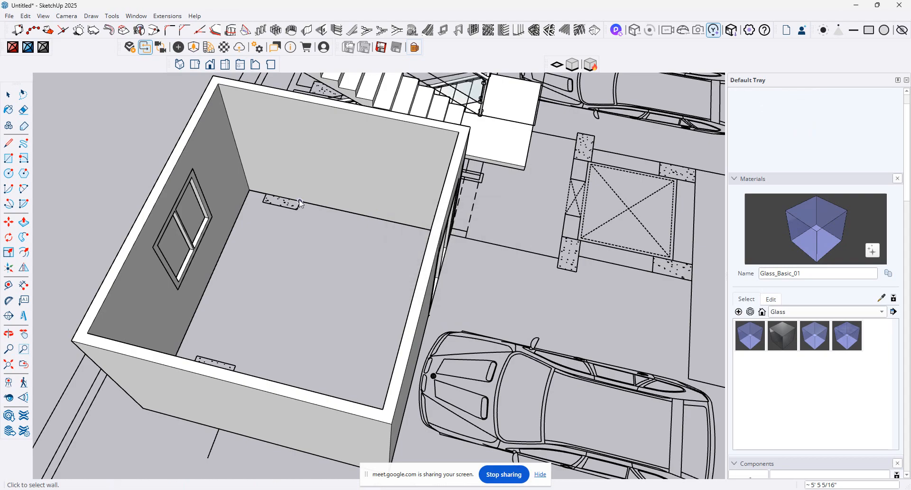
# Try to draw the door on the wall opposite the staircase, picking its edges along the wall's base line.
pyautogui.scroll(1, 342, 213)
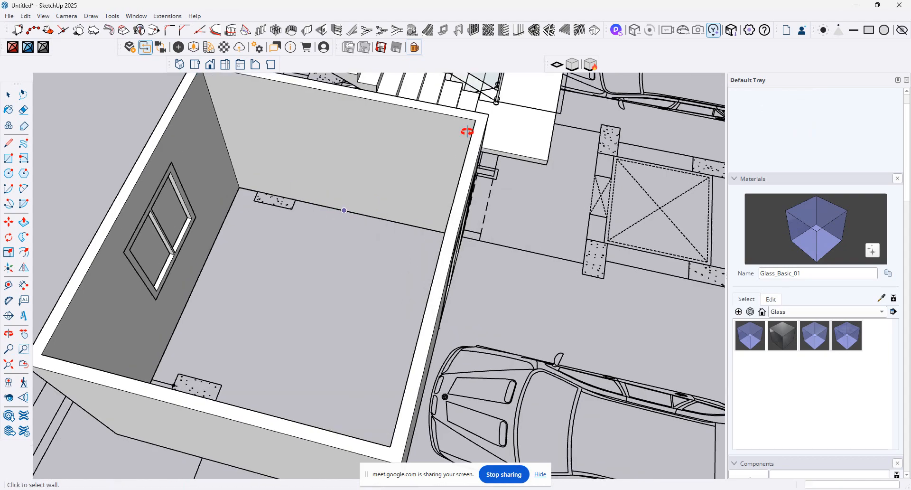
pyautogui.moveTo(467, 131); pyautogui.dragTo(452, 189, button='middle')
pyautogui.scroll(2, 449, 201)
pyautogui.click(444, 210)
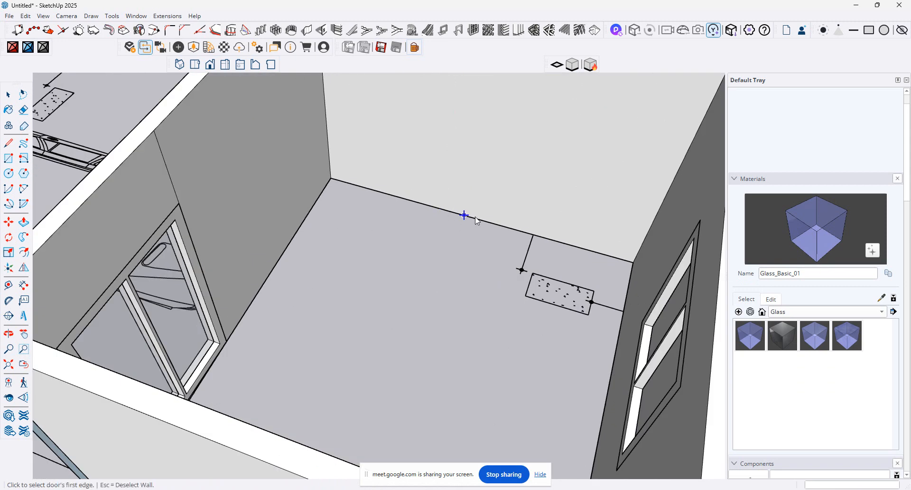
pyautogui.click(448, 209)
pyautogui.click(448, 210)
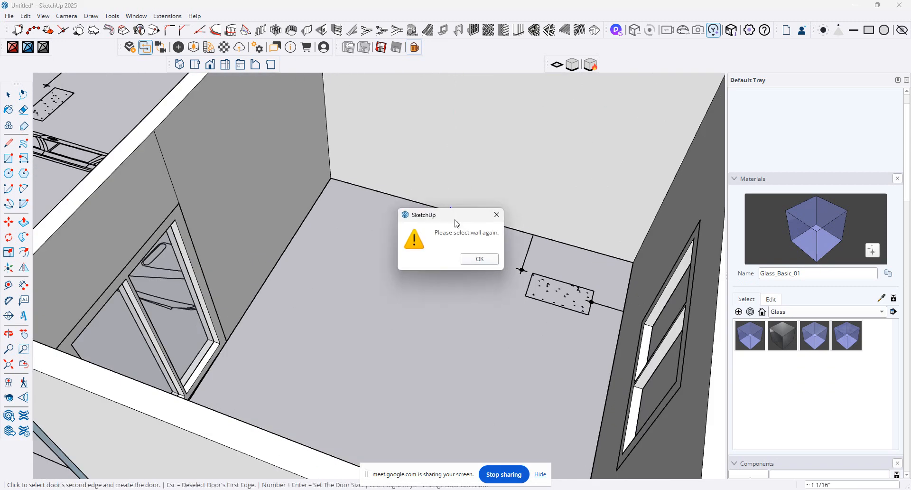
pyautogui.click(480, 260)
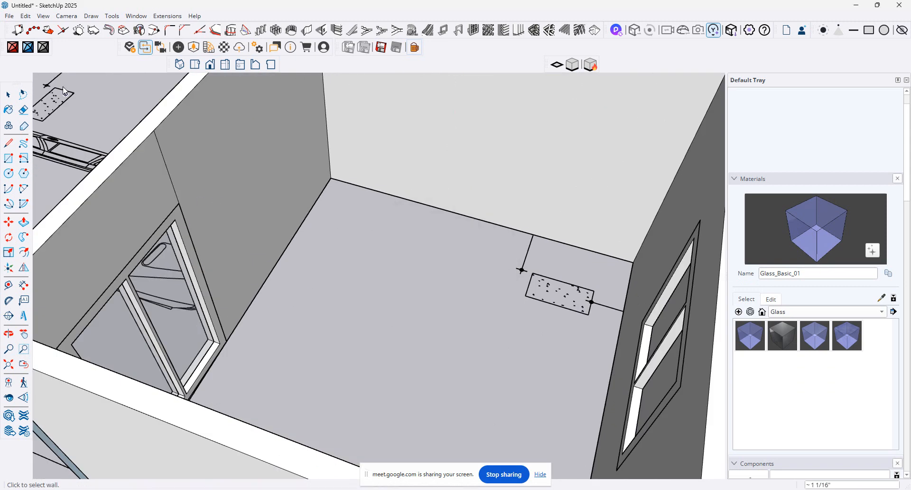
# Draw the 82" high Type A door, about 3' 3 13/16" wide, on the face of the wall opposite the staircase.
pyautogui.press('space')
pyautogui.scroll(-2, 283, 311)
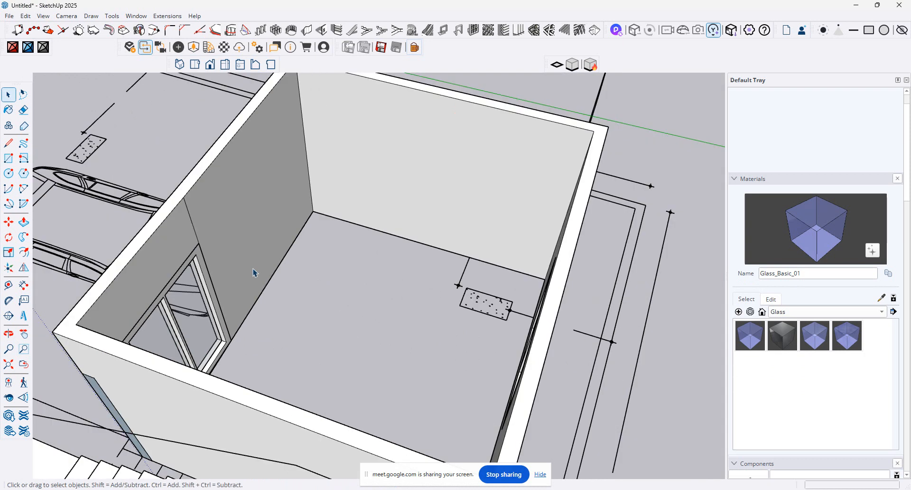
pyautogui.click(167, 15)
pyautogui.click(199, 149)
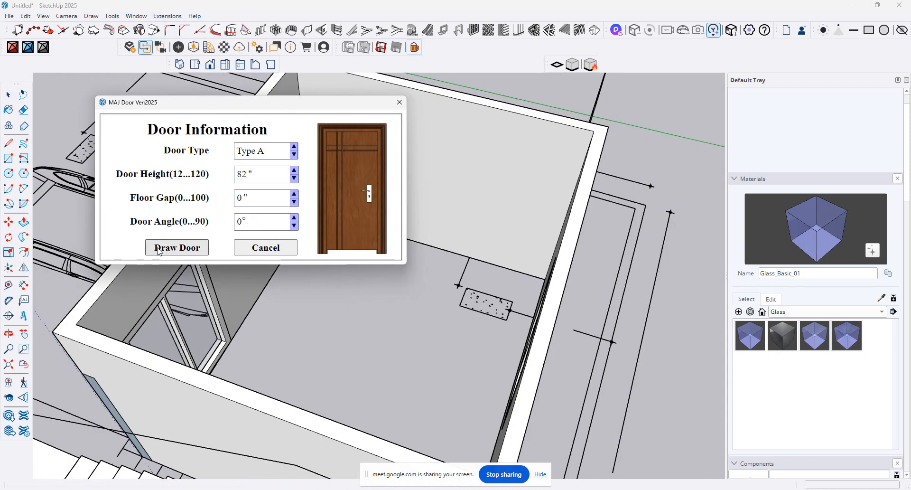
pyautogui.click(158, 250)
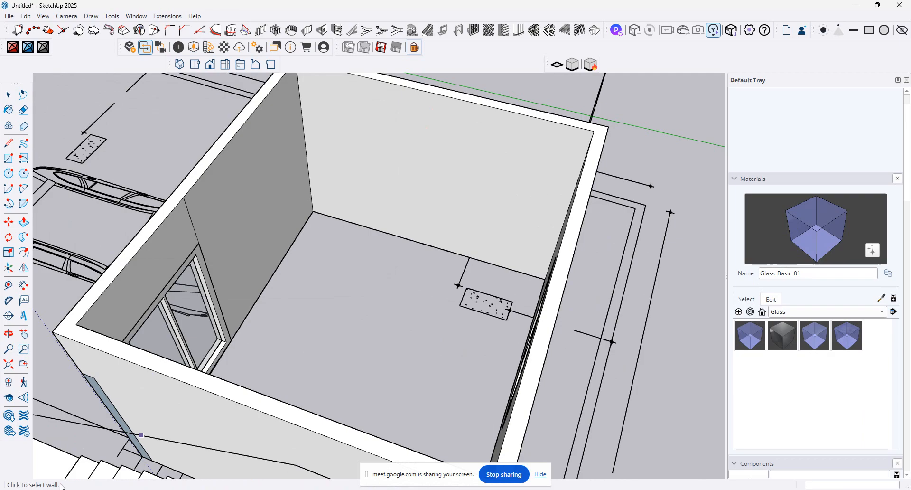
pyautogui.click(368, 184)
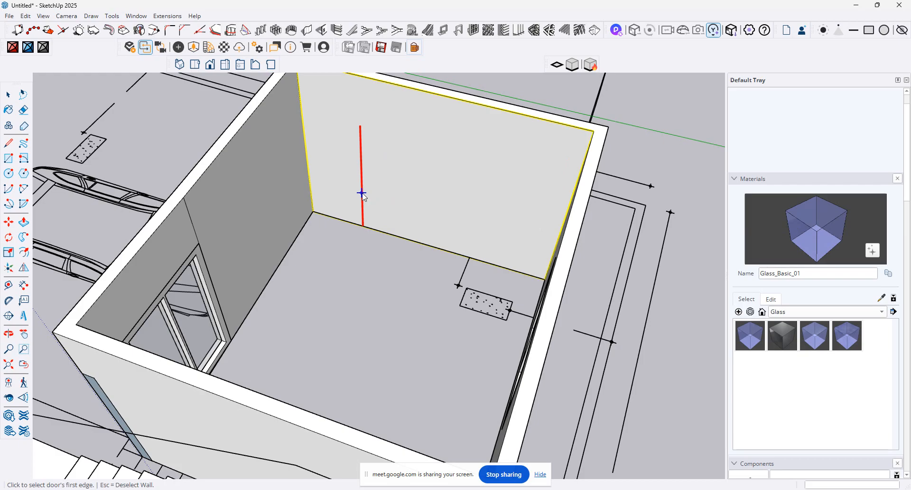
pyautogui.click(362, 194)
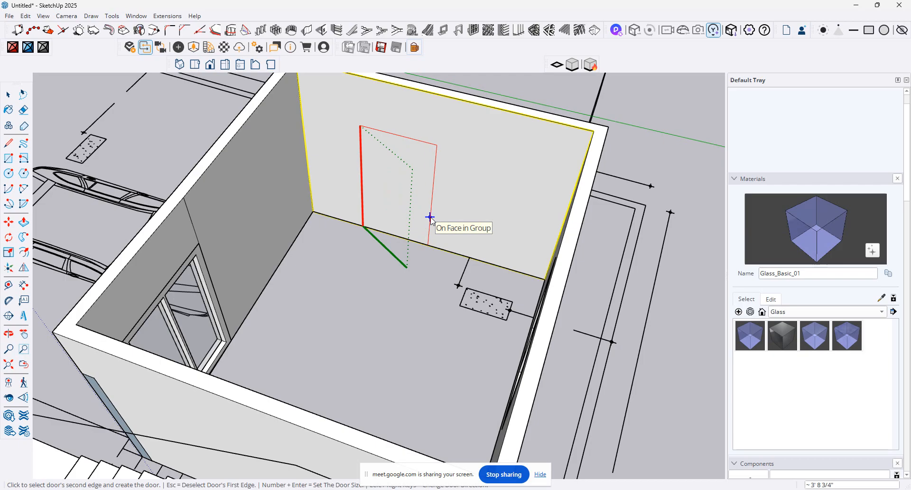
pyautogui.click(424, 216)
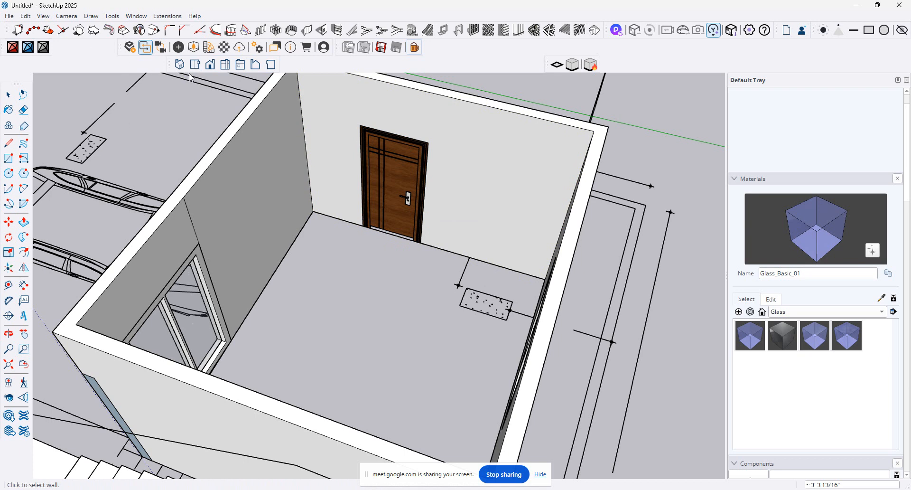
# Browse the MAJ Door types, choose Type E with an 82" height and 0" floor gap, and start drawing the door.
pyautogui.click(159, 16)
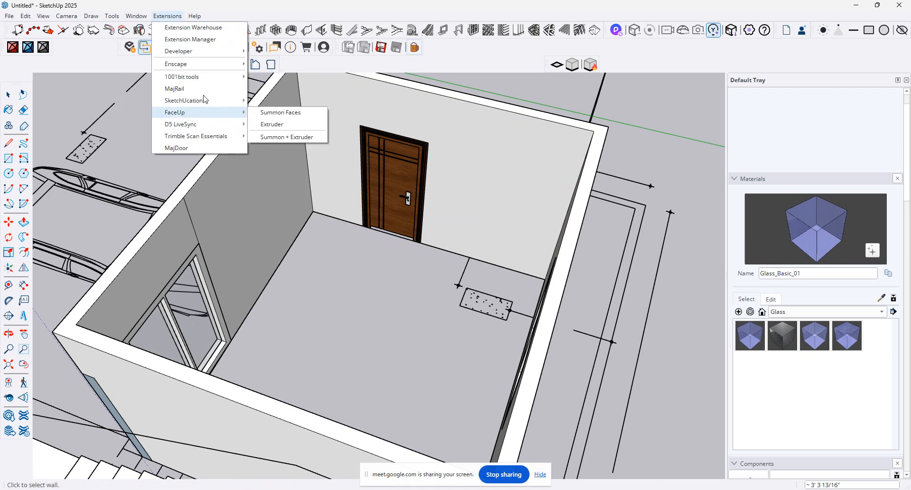
pyautogui.click(205, 148)
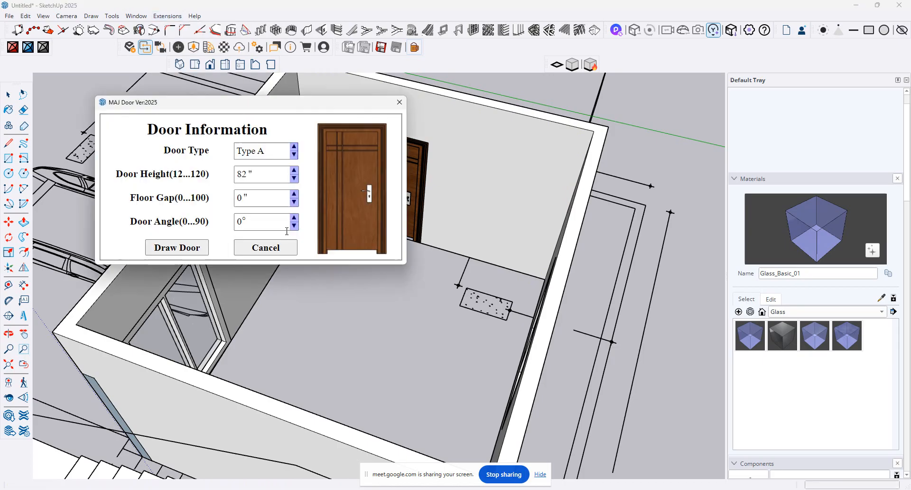
pyautogui.click(294, 147)
pyautogui.click(294, 146)
pyautogui.click(294, 147)
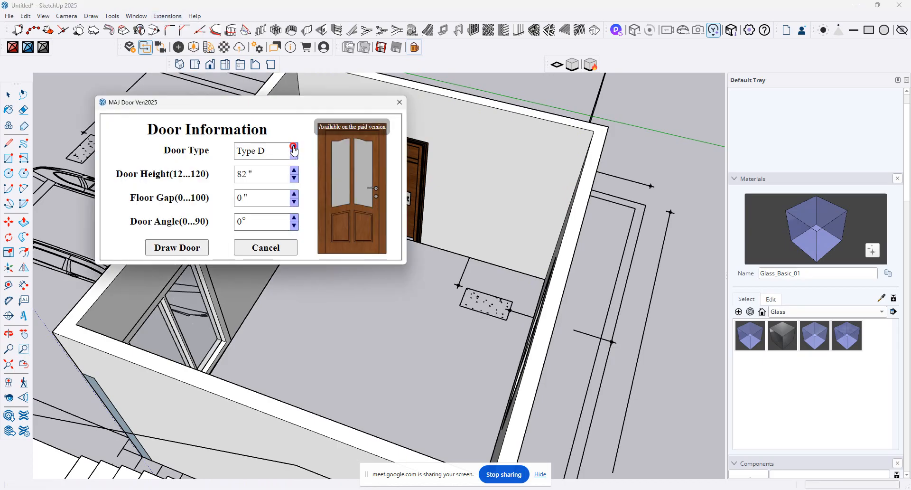
pyautogui.click(294, 147)
pyautogui.click(294, 146)
pyautogui.click(295, 154)
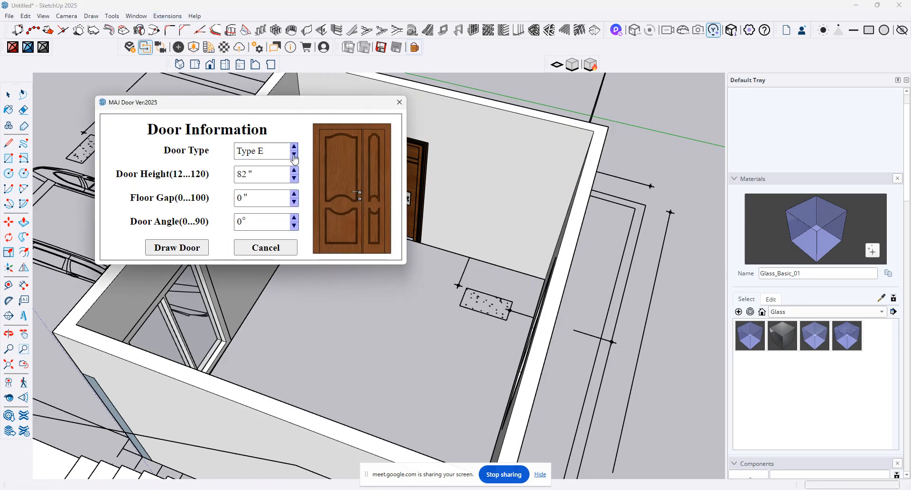
pyautogui.click(176, 247)
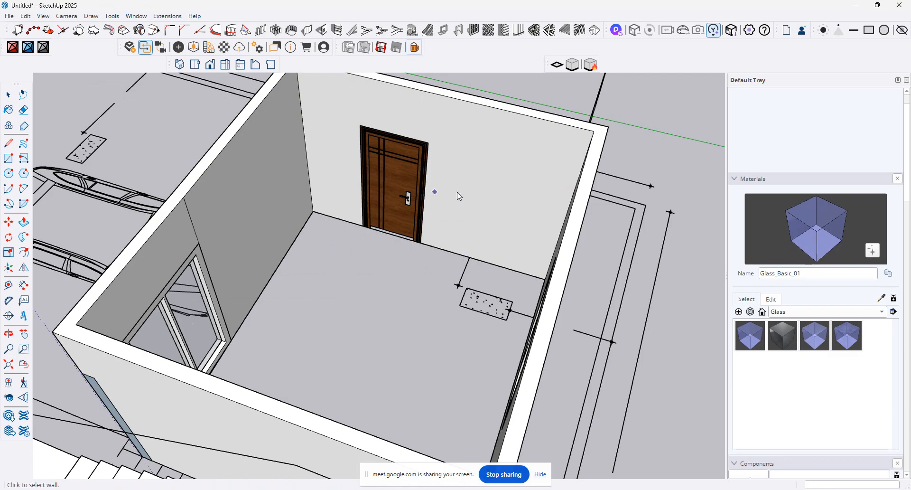
# Draw the Type E door about 4' 1 3/4" wide beside the Type A door on the wall opposite the staircase.
pyautogui.moveTo(477, 186); pyautogui.dragTo(466, 165, button='middle')
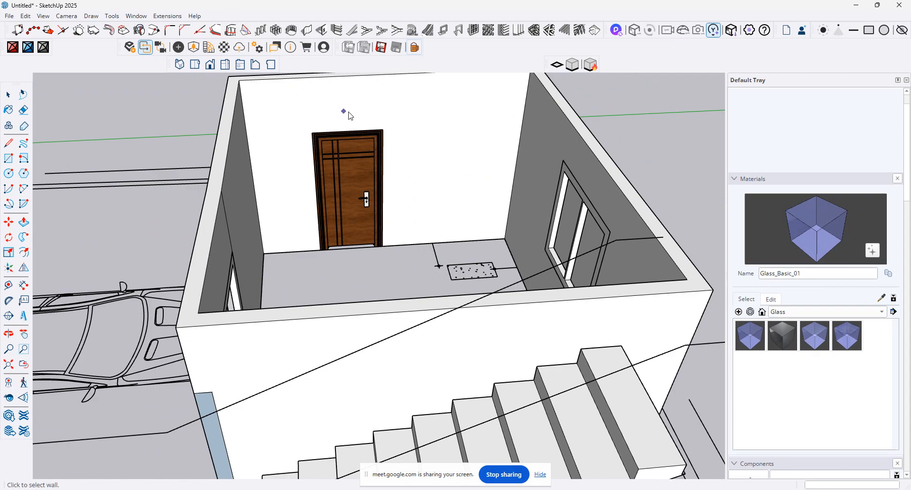
pyautogui.click(411, 133)
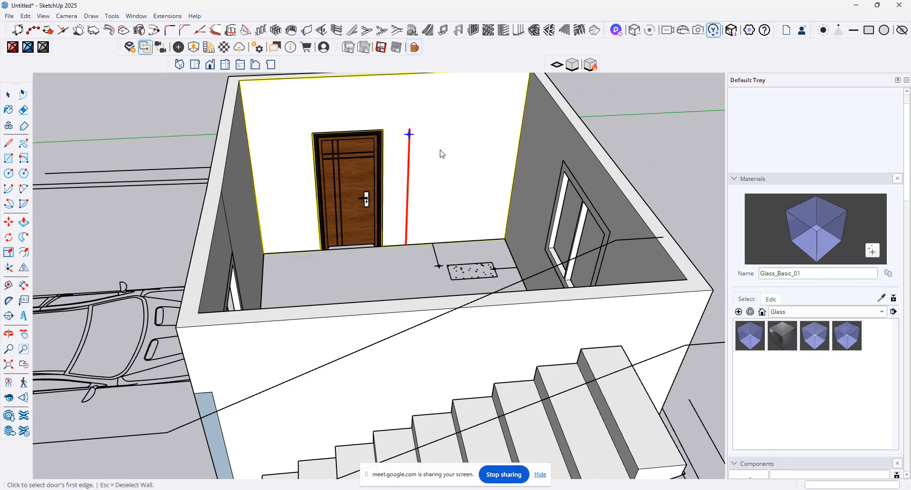
pyautogui.click(411, 150)
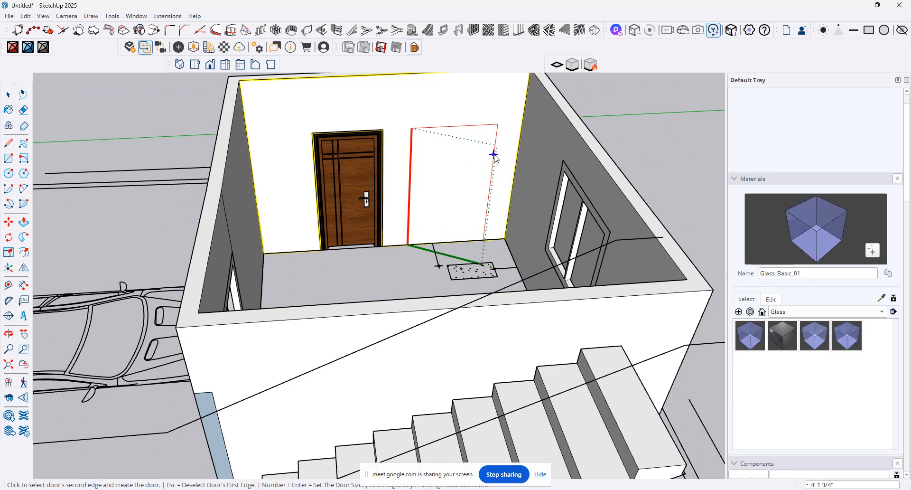
pyautogui.click(495, 158)
pyautogui.moveTo(429, 220); pyautogui.dragTo(459, 258, button='middle')
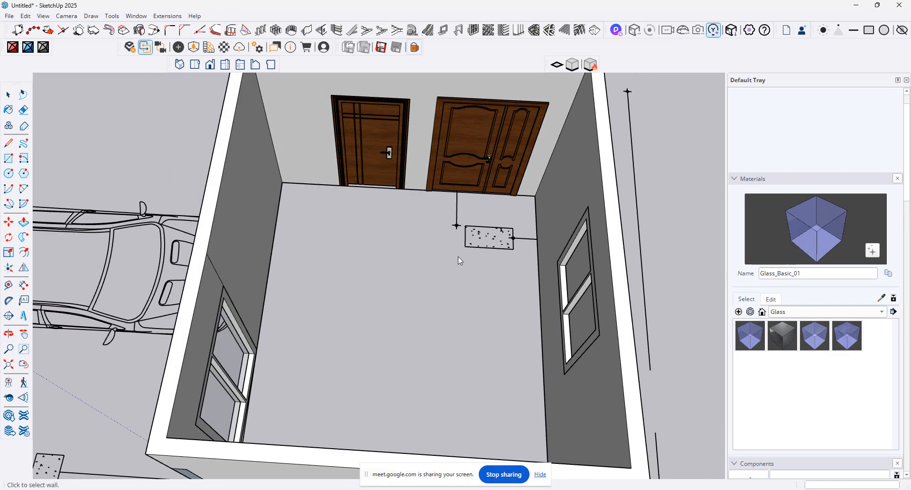
pyautogui.scroll(-5, 510, 255)
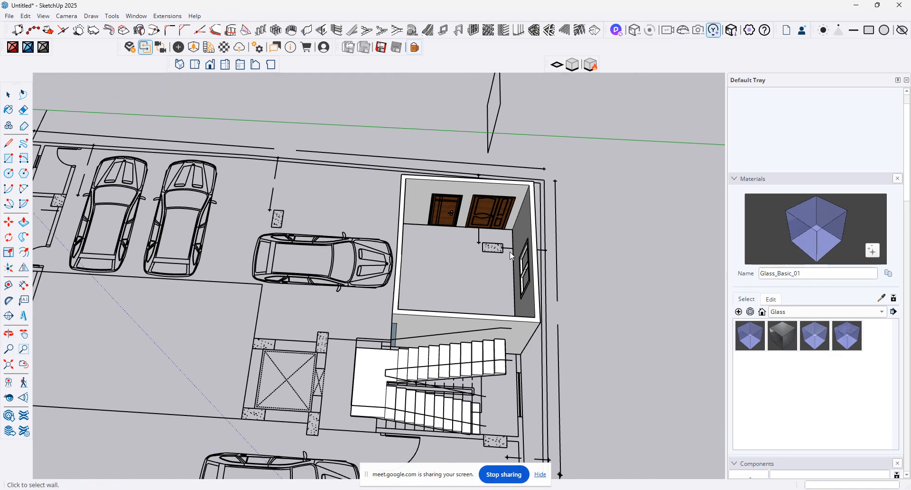